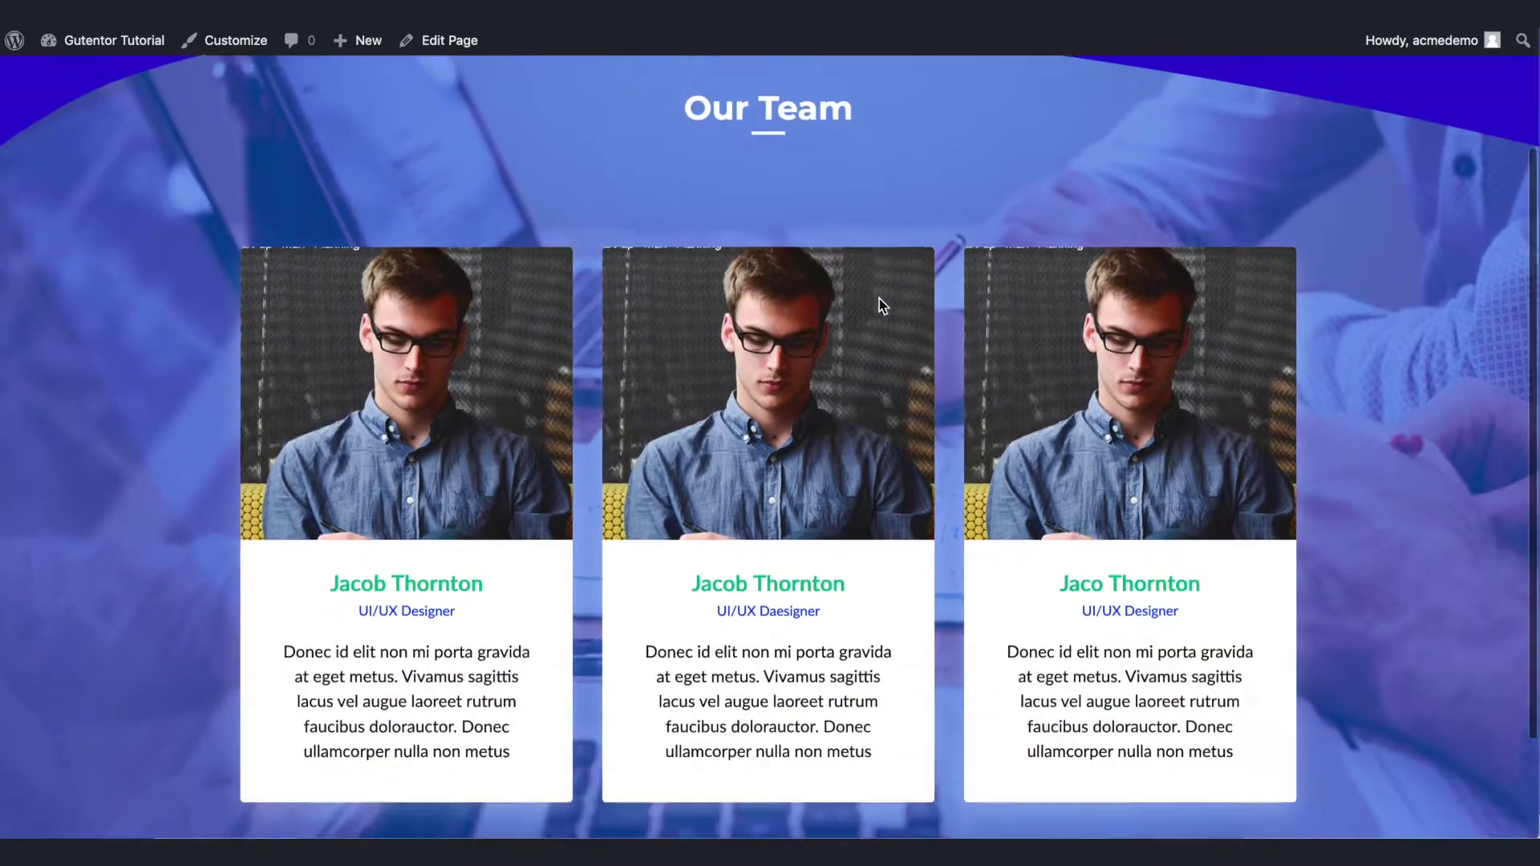
{"action": "scroll", "coordinate": [880, 300], "scroll_direction": "down", "scroll_amount": 2}
{"action": "scroll", "coordinate": [880, 301], "scroll_direction": "up", "scroll_amount": 4}
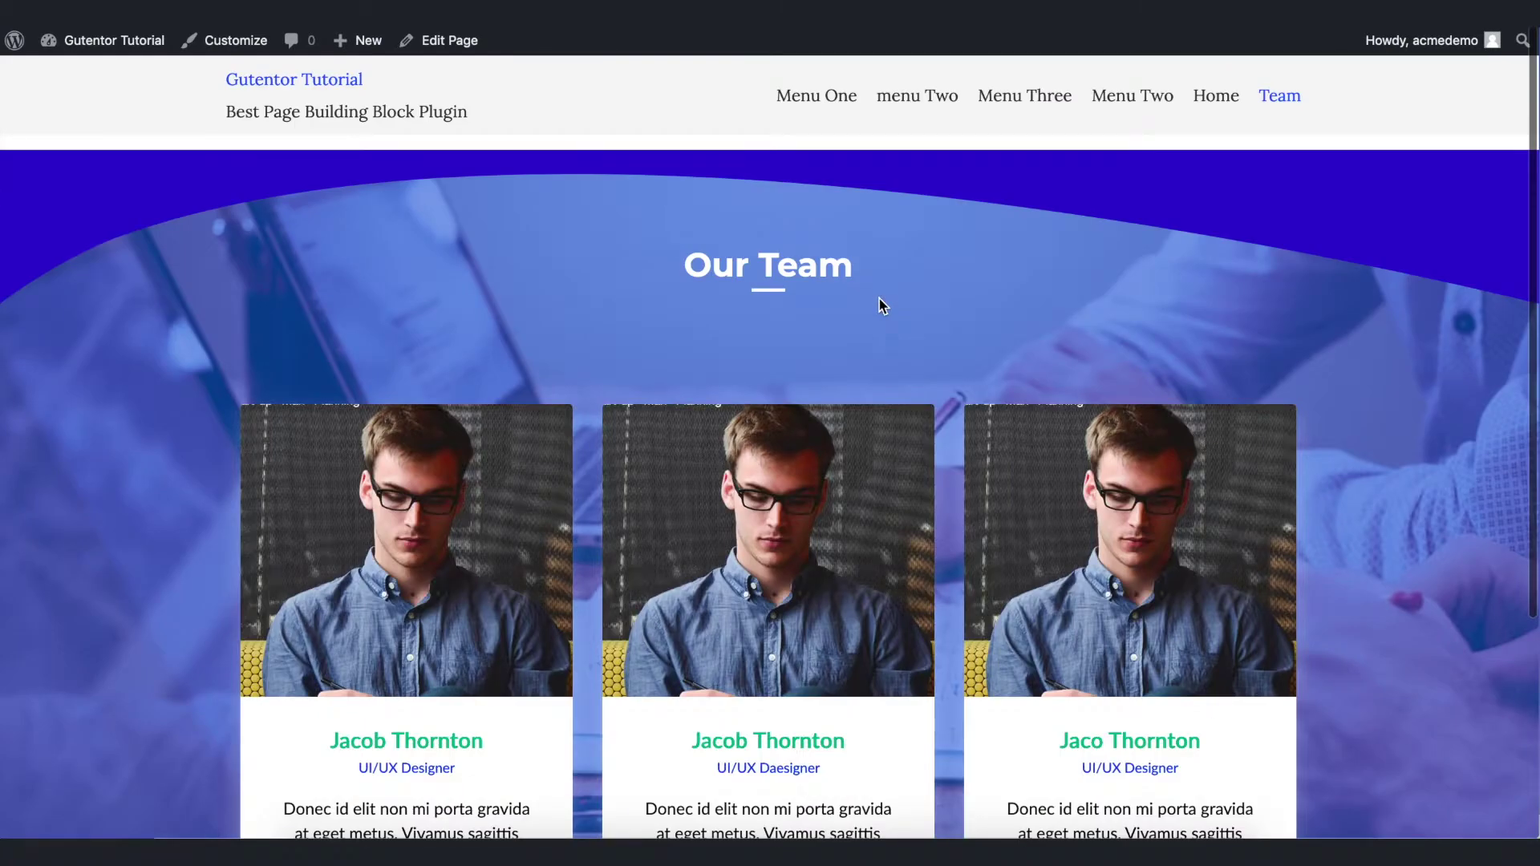
{"action": "scroll", "coordinate": [880, 305], "scroll_direction": "down", "scroll_amount": 3}
{"action": "scroll", "coordinate": [880, 305], "scroll_direction": "up", "scroll_amount": 4}
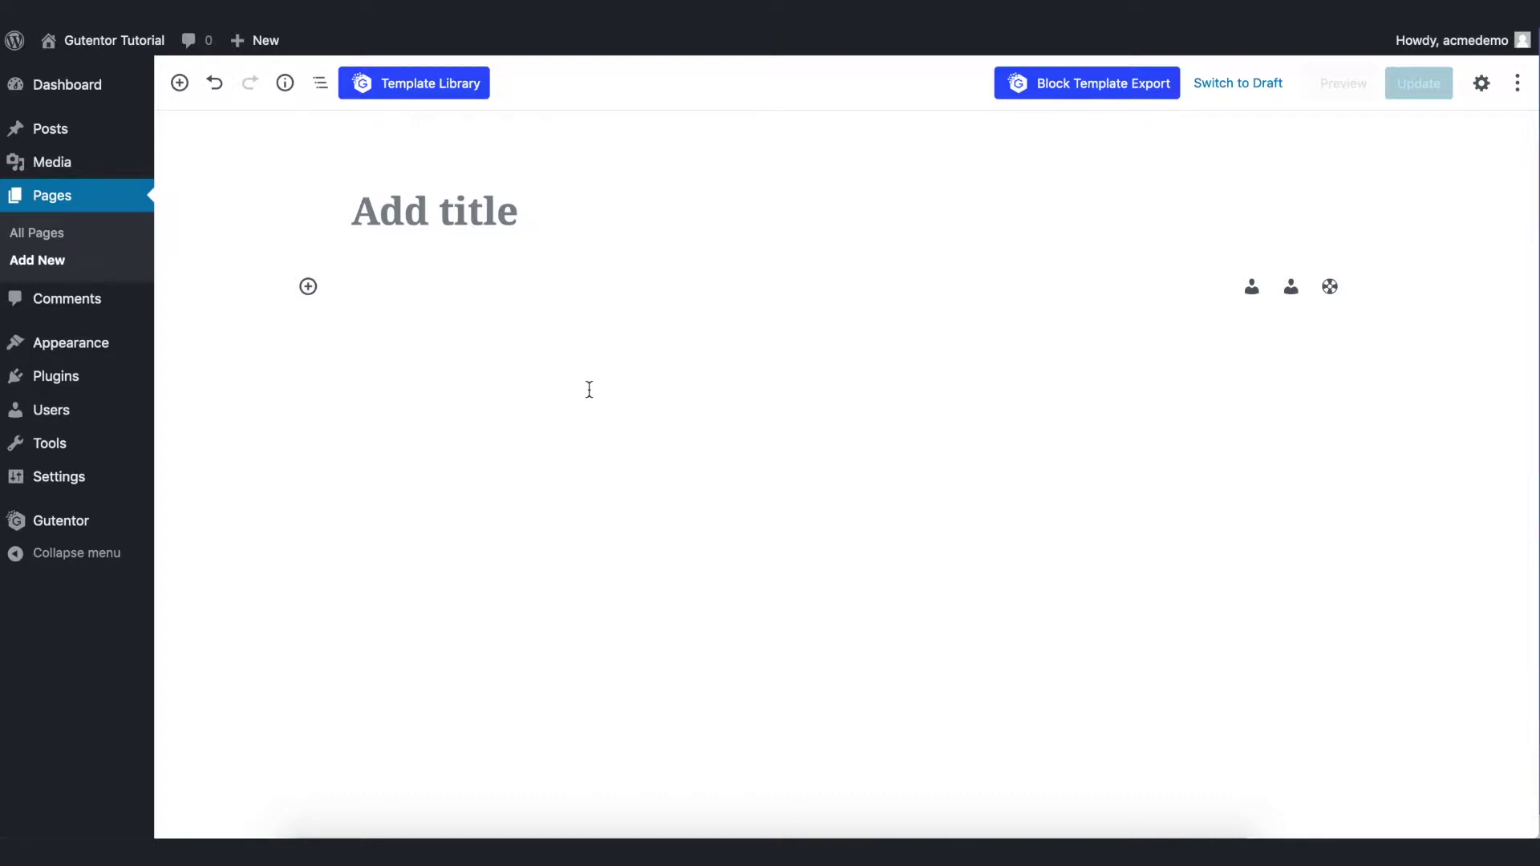
Title the page "Team" and insert the dark three-card Our Team block from the template library's Team category.
{"action": "left_click", "coordinate": [502, 212]}
{"action": "type", "text": "Team"}
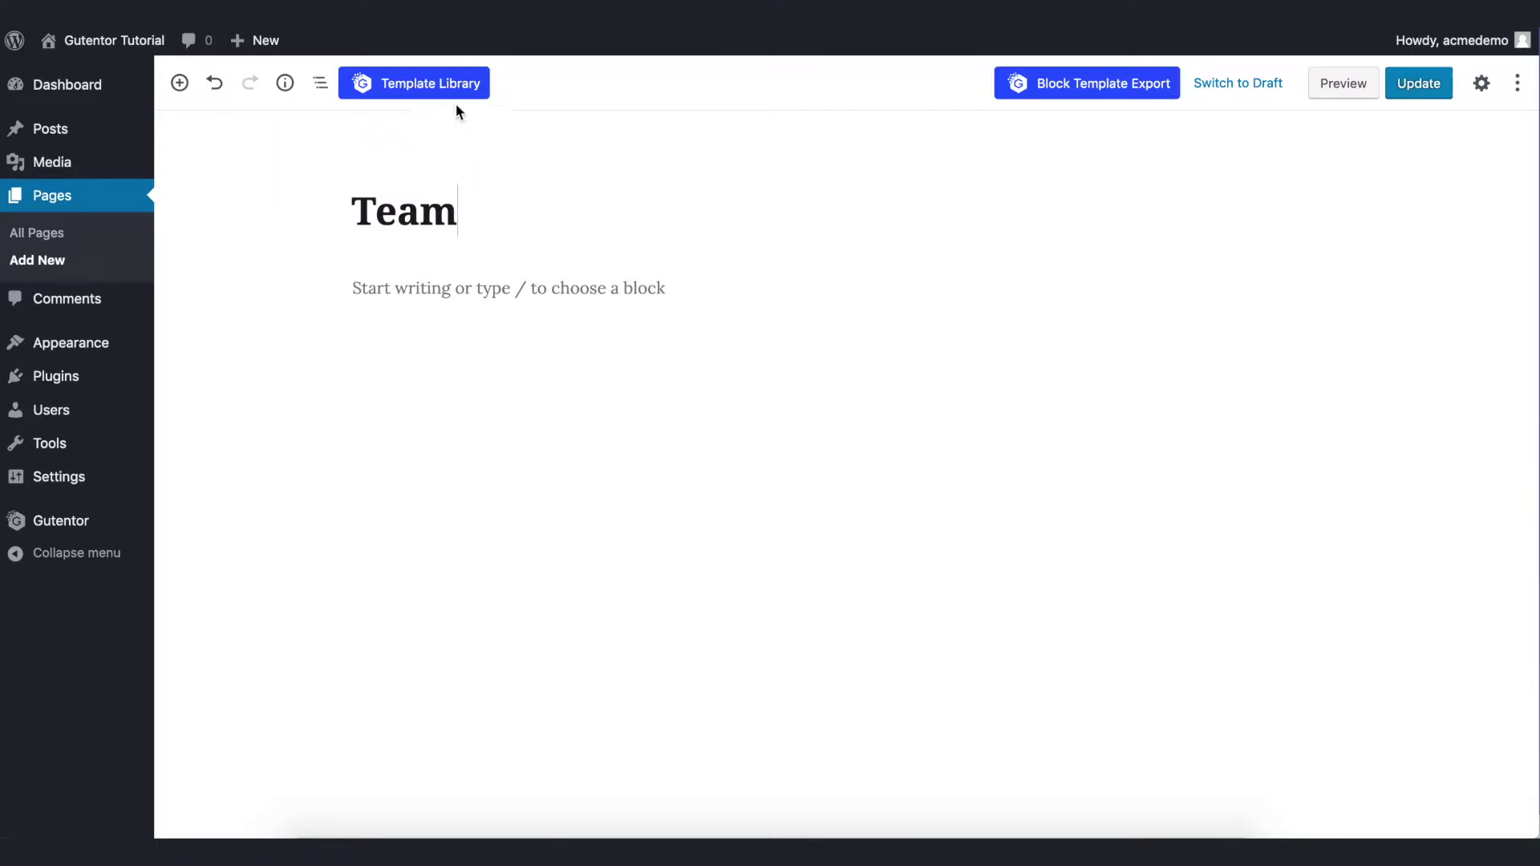
{"action": "left_click", "coordinate": [446, 84]}
{"action": "scroll", "coordinate": [161, 486], "scroll_direction": "down", "scroll_amount": 8}
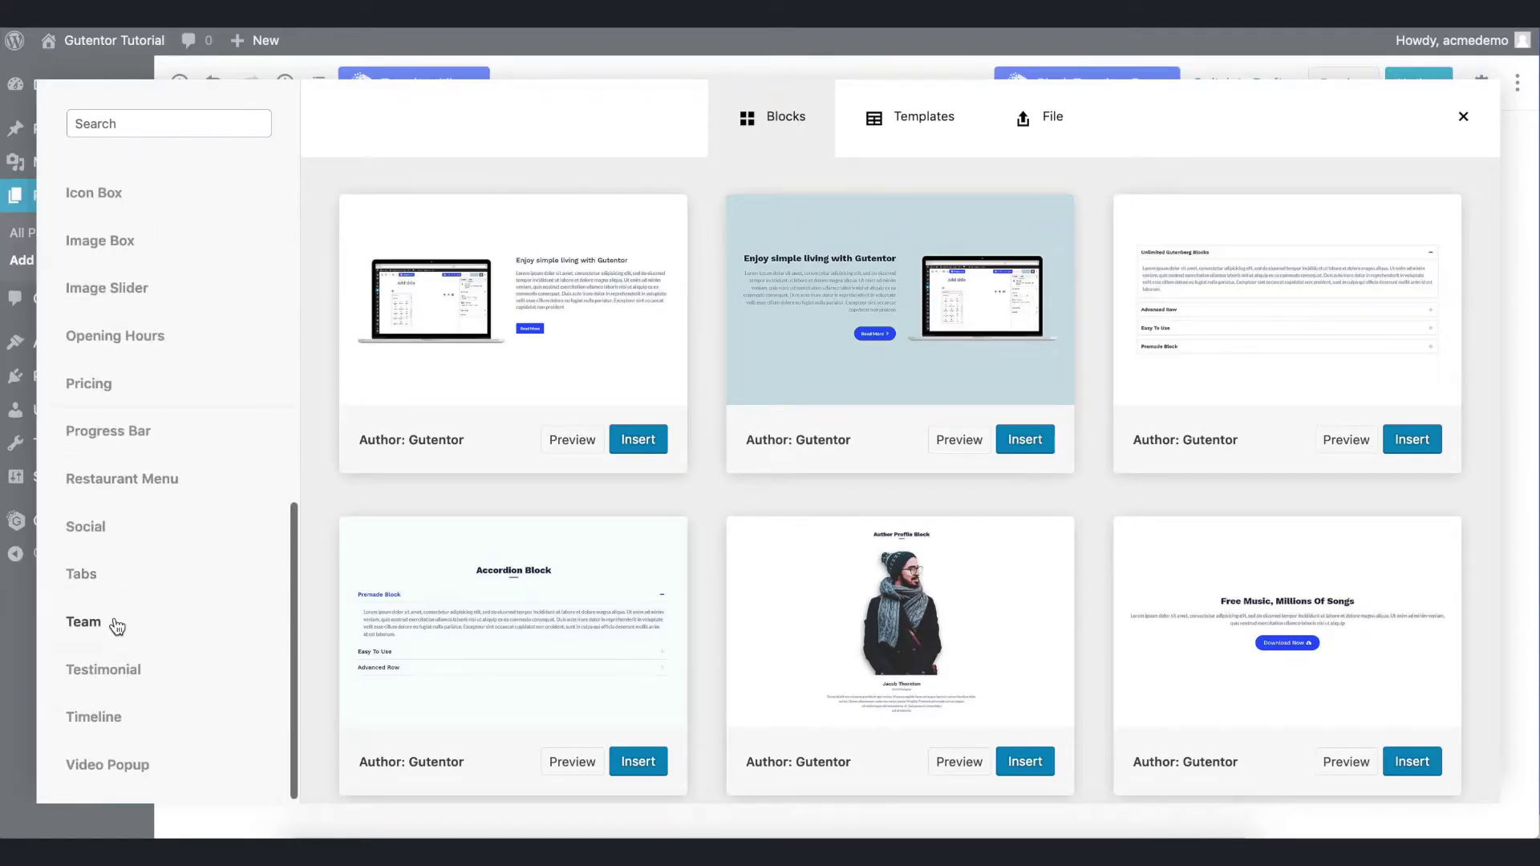
{"action": "left_click", "coordinate": [115, 625]}
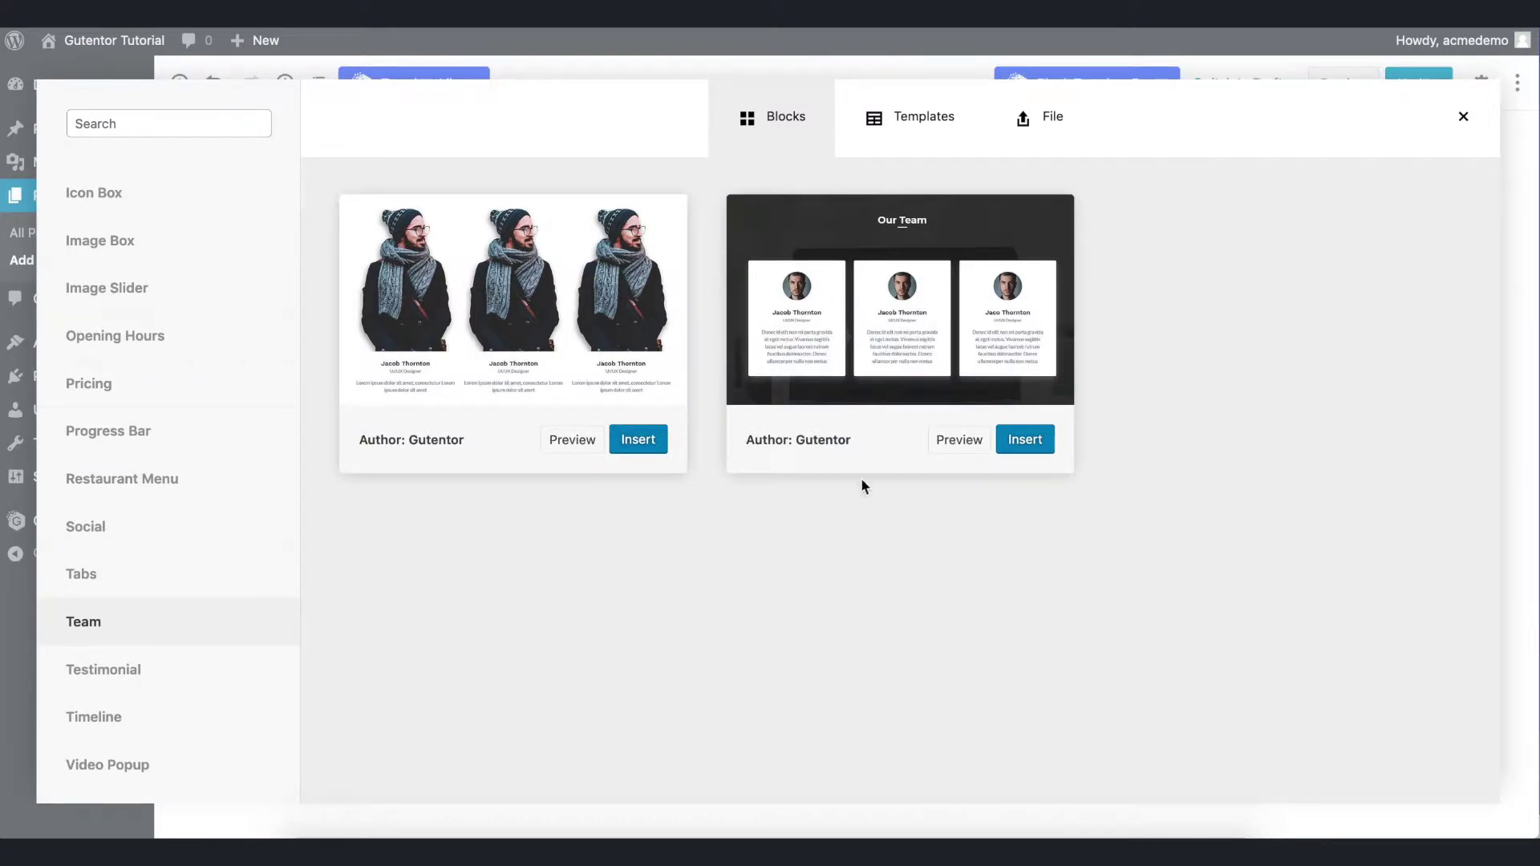
{"action": "left_click", "coordinate": [1018, 443]}
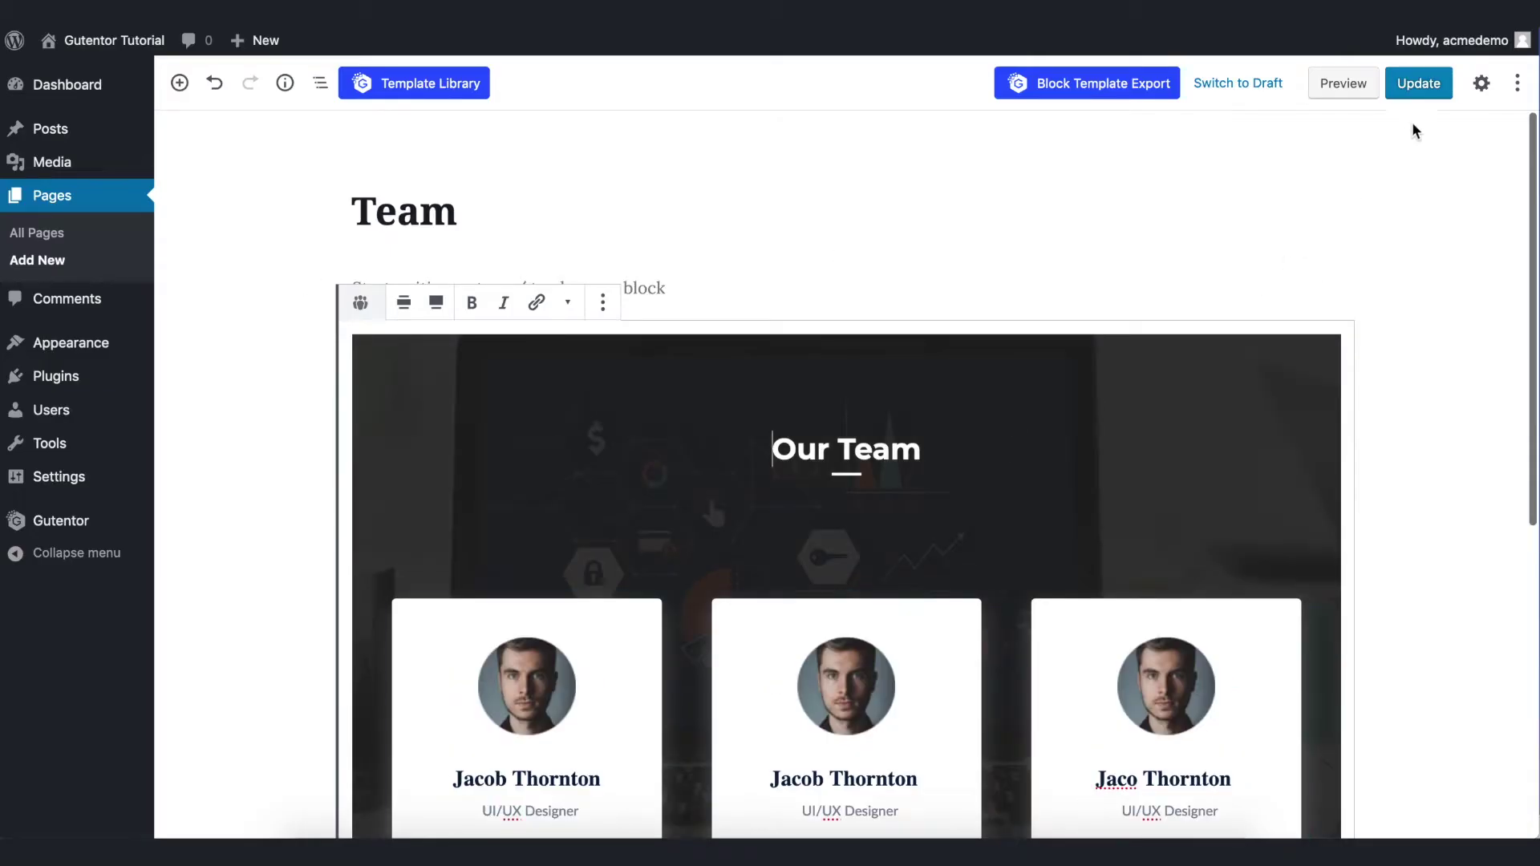
Update the page, check the published version in a new browser tab, and return to the page editor.
{"action": "left_click", "coordinate": [1418, 83]}
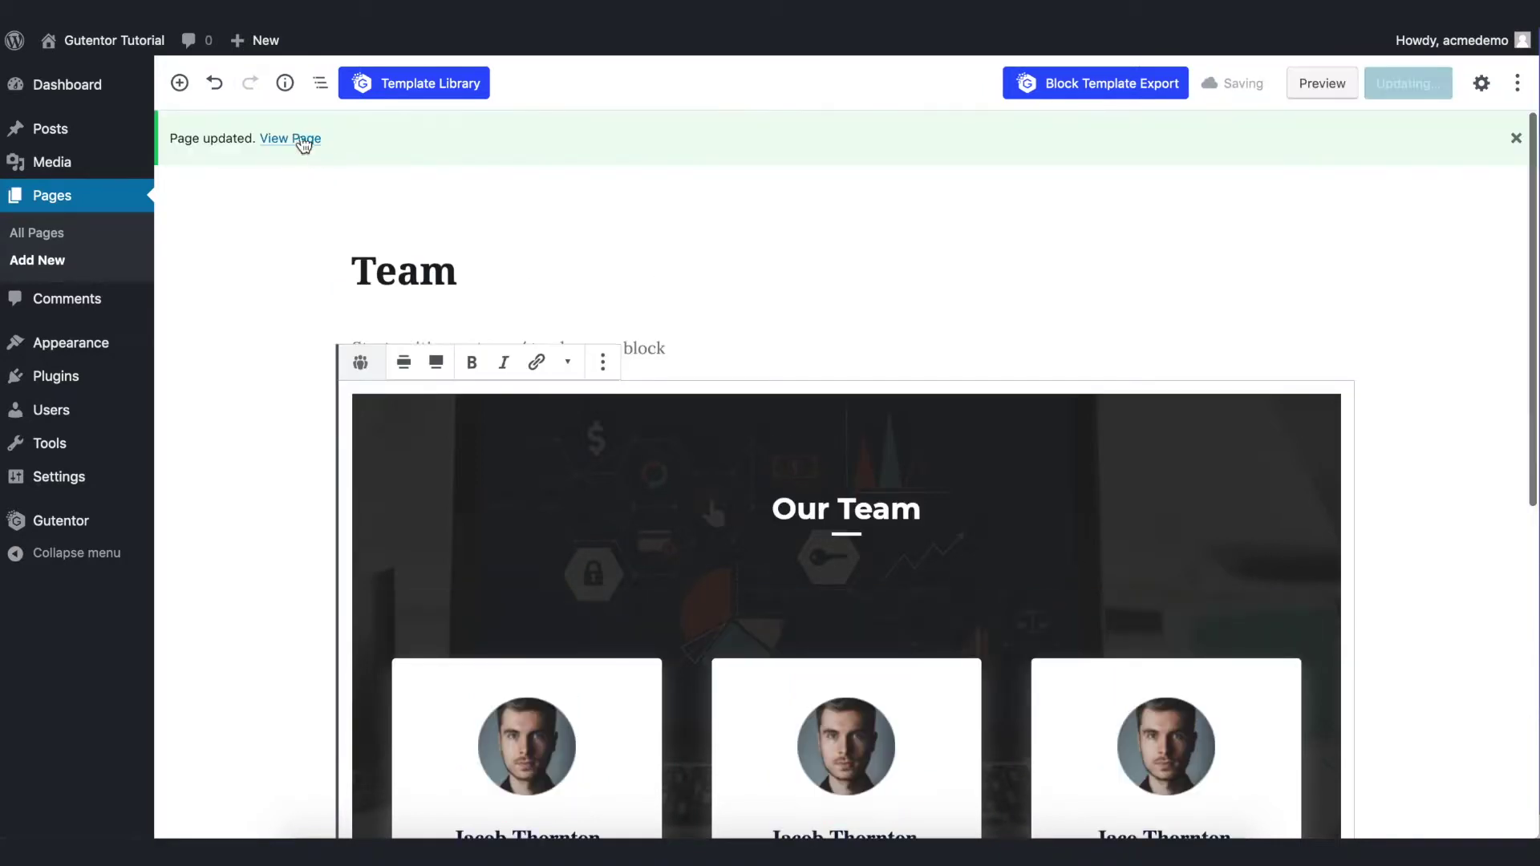
{"action": "right_click", "coordinate": [296, 138]}
{"action": "left_click", "coordinate": [327, 145]}
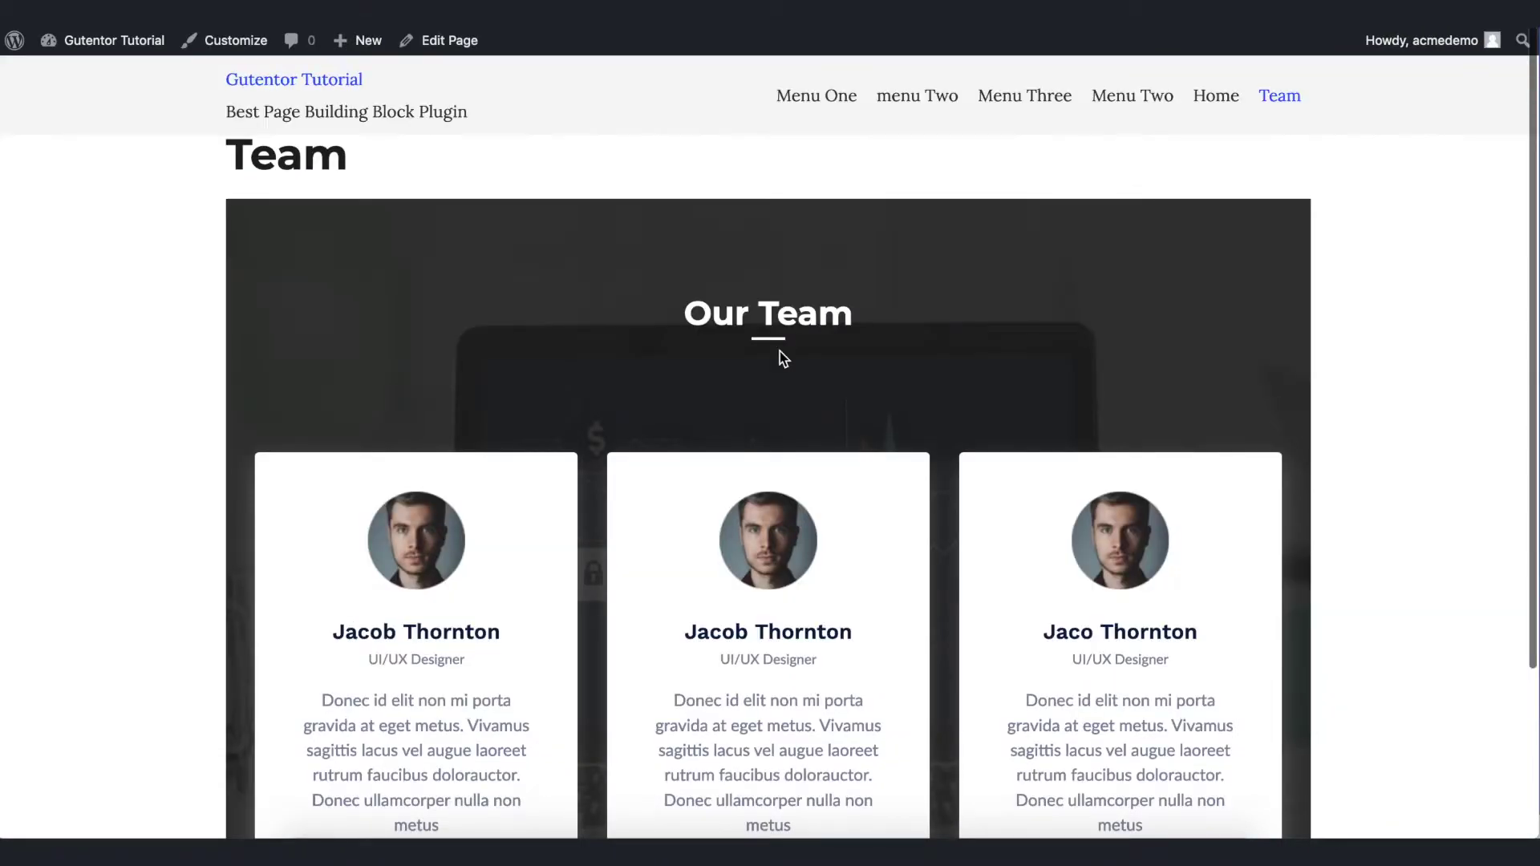
{"action": "scroll", "coordinate": [784, 358], "scroll_direction": "down", "scroll_amount": 3}
{"action": "scroll", "coordinate": [783, 359], "scroll_direction": "up", "scroll_amount": 3}
{"action": "key", "text": "ctrl+shift+Tab"}
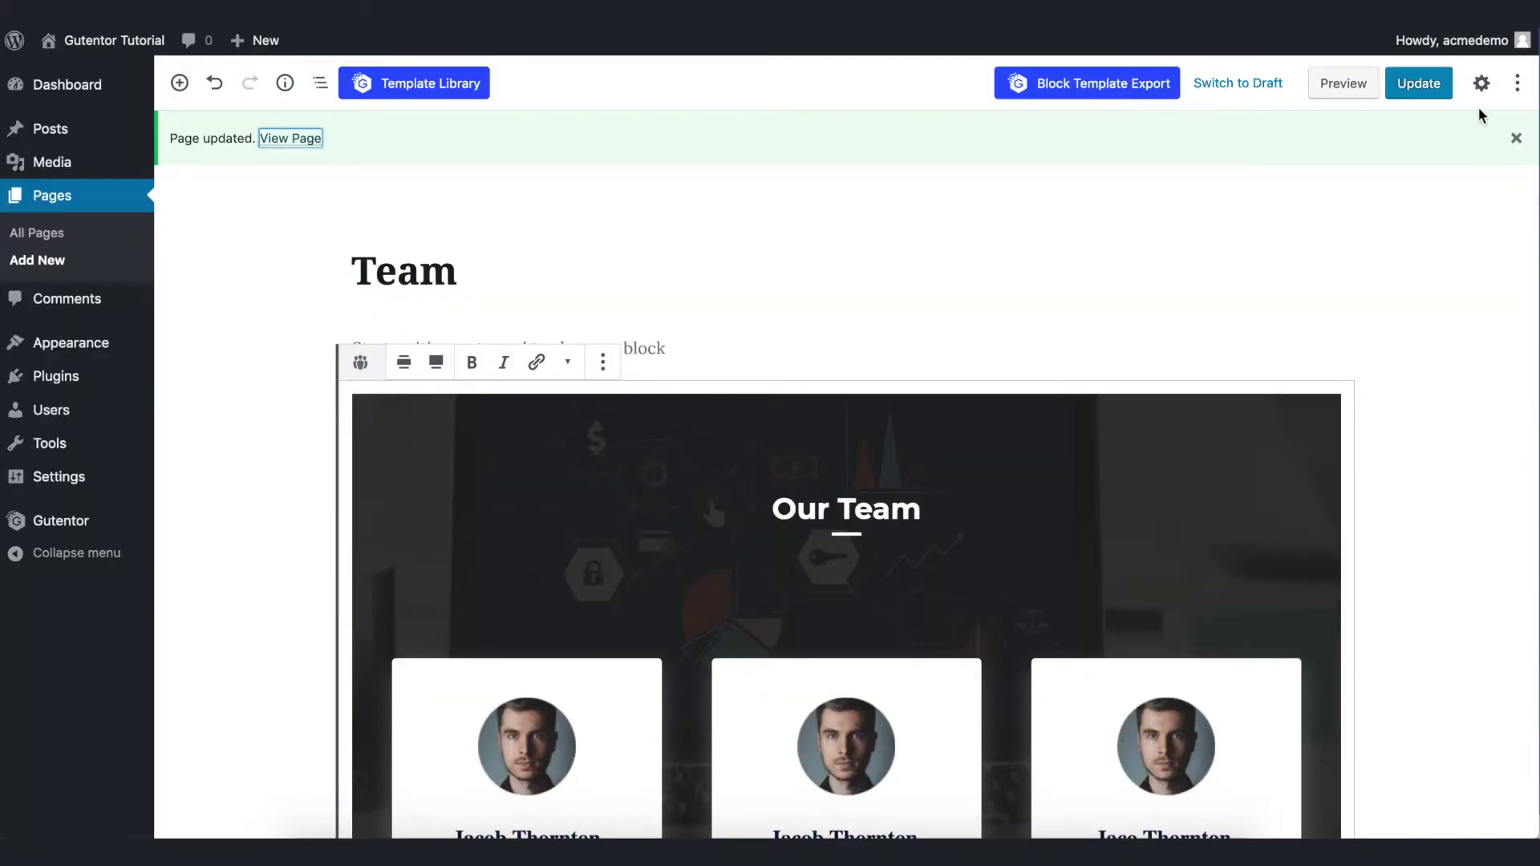
Set the page template to Gutentor Full Width in the page attributes.
{"action": "left_click", "coordinate": [1482, 82]}
{"action": "left_click", "coordinate": [1281, 137]}
{"action": "left_click", "coordinate": [1350, 519]}
{"action": "left_click", "coordinate": [1348, 497]}
{"action": "left_click", "coordinate": [1349, 523]}
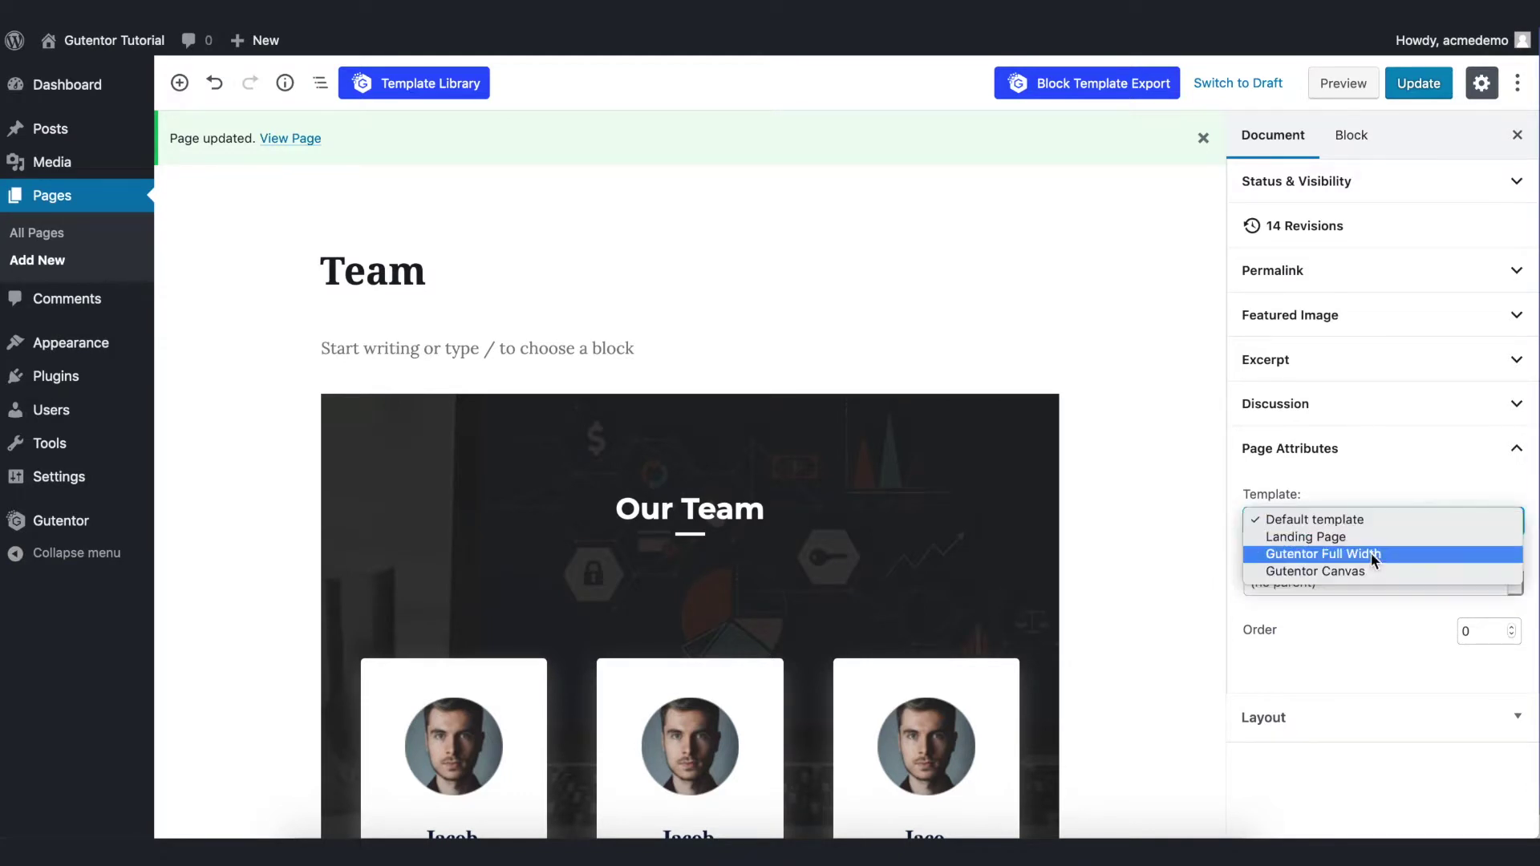
{"action": "left_click", "coordinate": [1370, 552]}
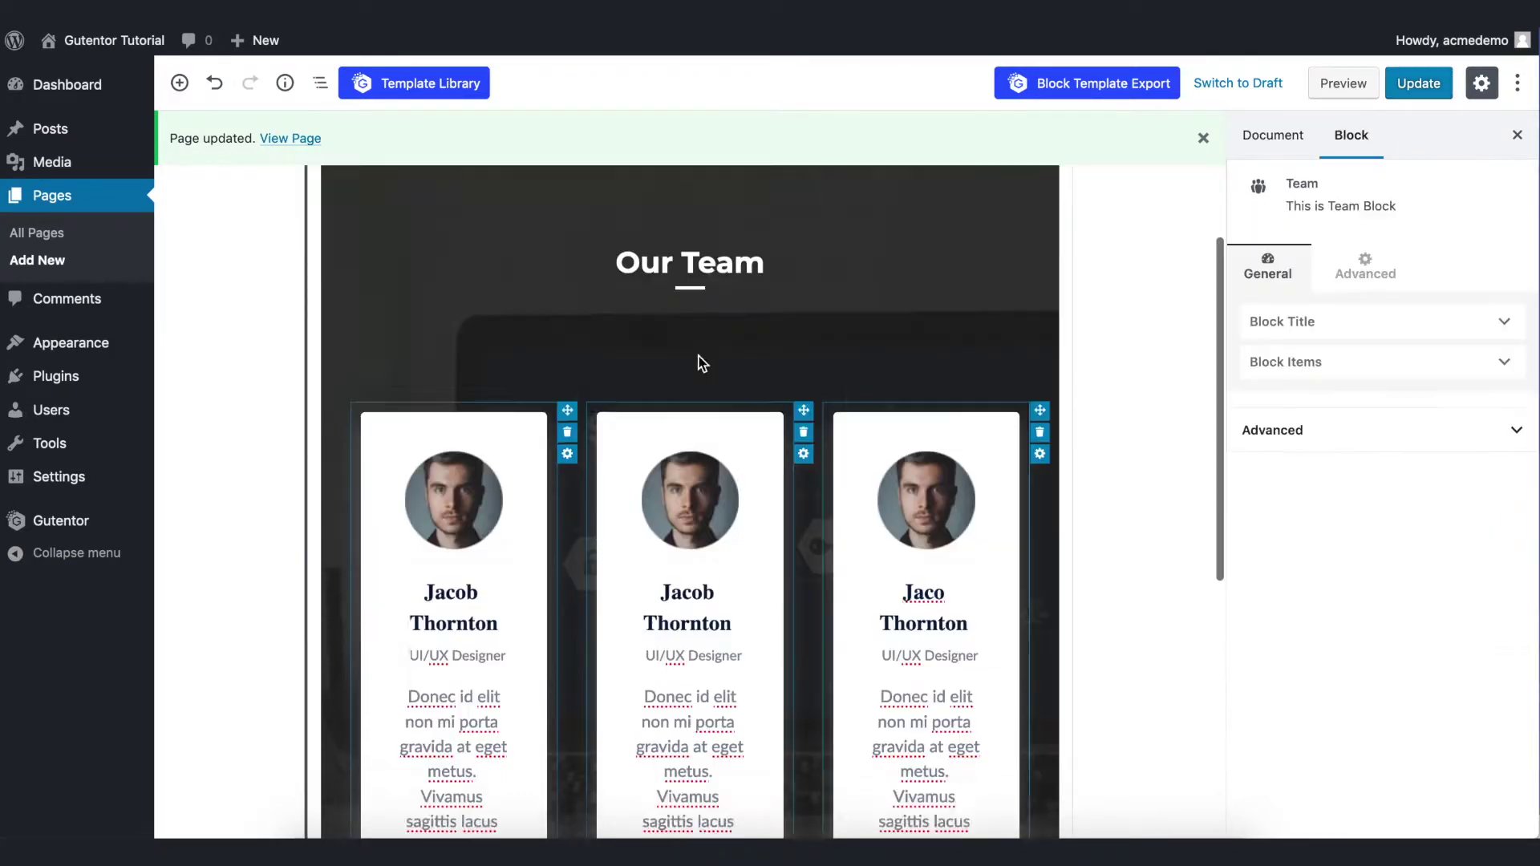
Replace the photos in the team cards with the media library image Screen-Shot-2019-09-25-at-12.18.58-PM.png.
{"action": "scroll", "coordinate": [697, 361], "scroll_direction": "up", "scroll_amount": 1}
{"action": "scroll", "coordinate": [530, 276], "scroll_direction": "down", "scroll_amount": 1}
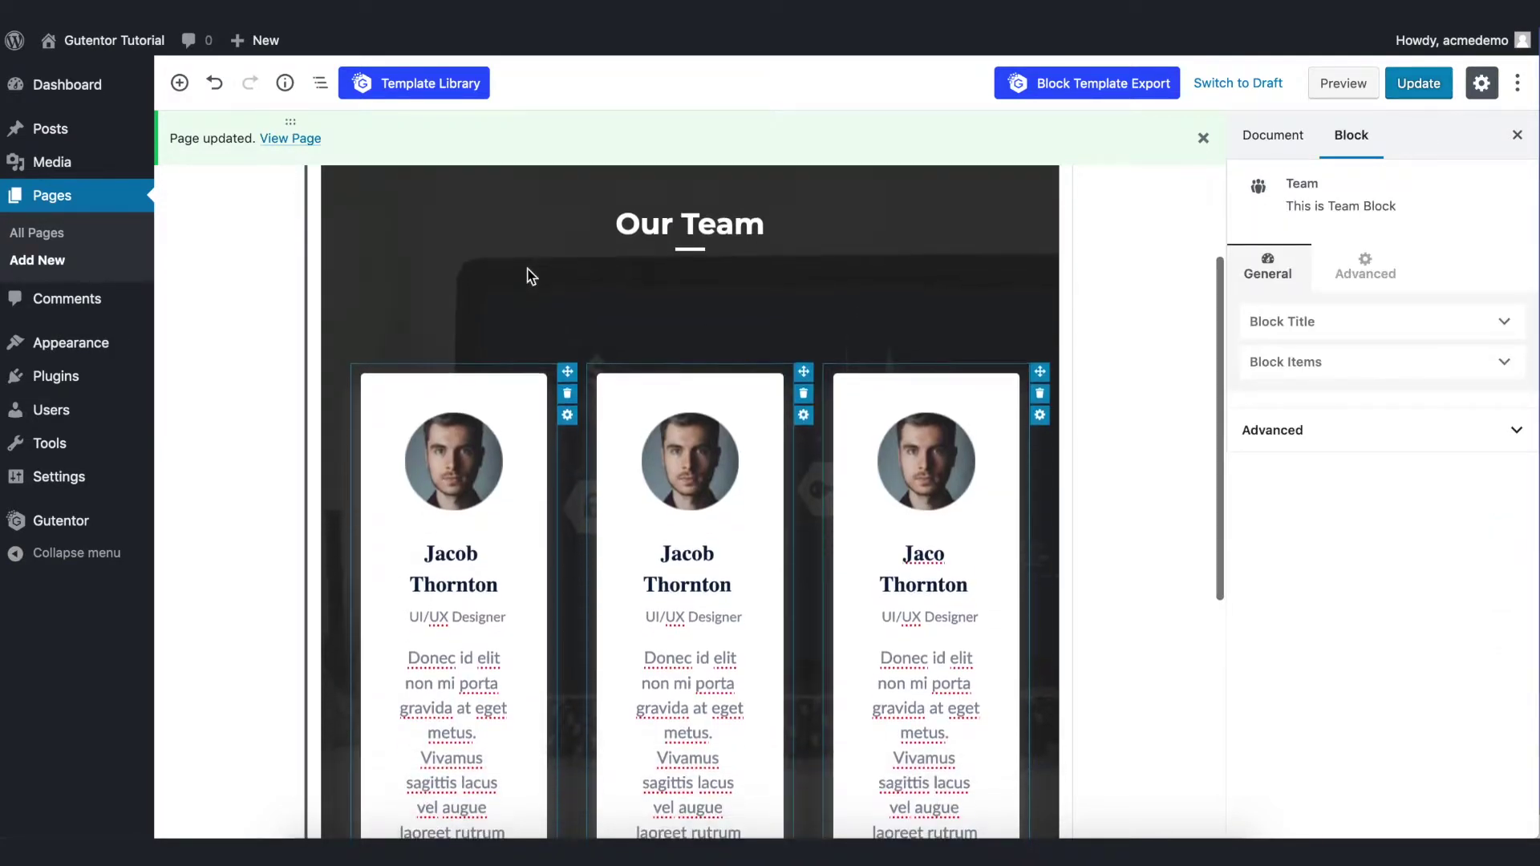
{"action": "scroll", "coordinate": [445, 411], "scroll_direction": "down", "scroll_amount": 1}
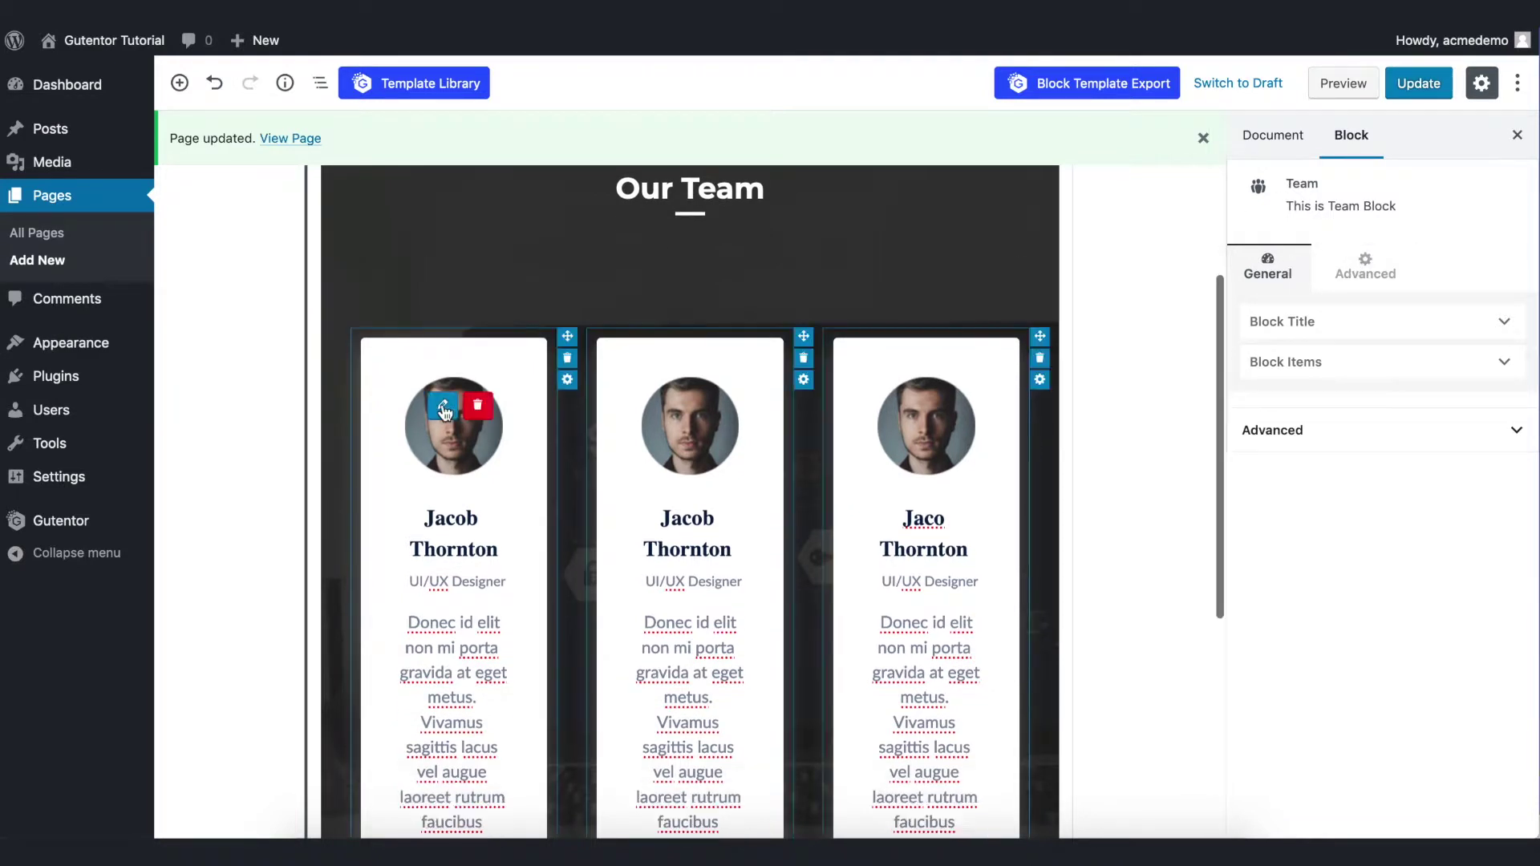
{"action": "left_click", "coordinate": [443, 407]}
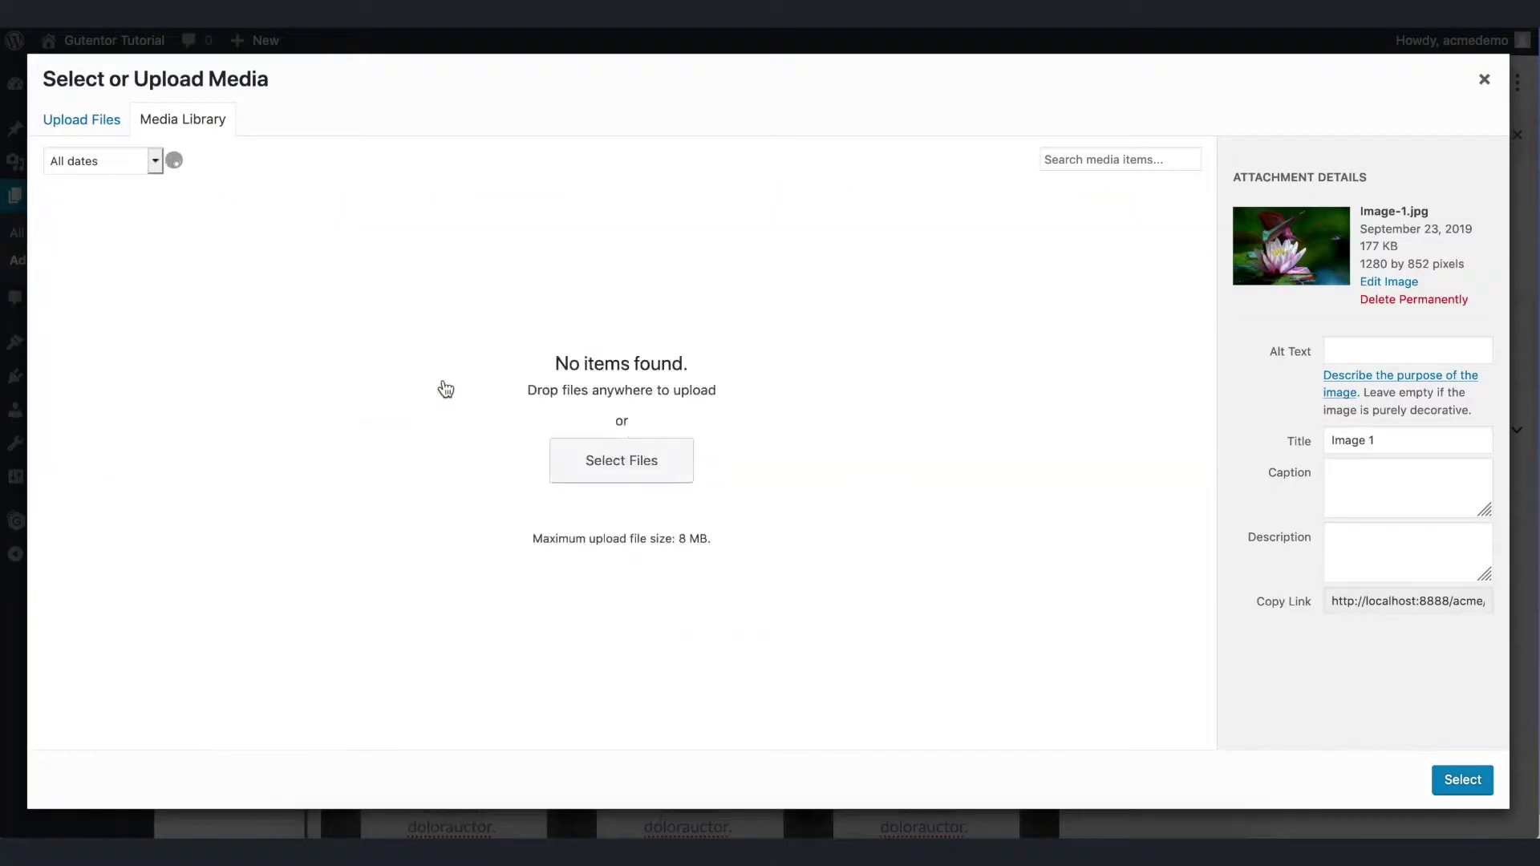
{"action": "left_click", "coordinate": [144, 261]}
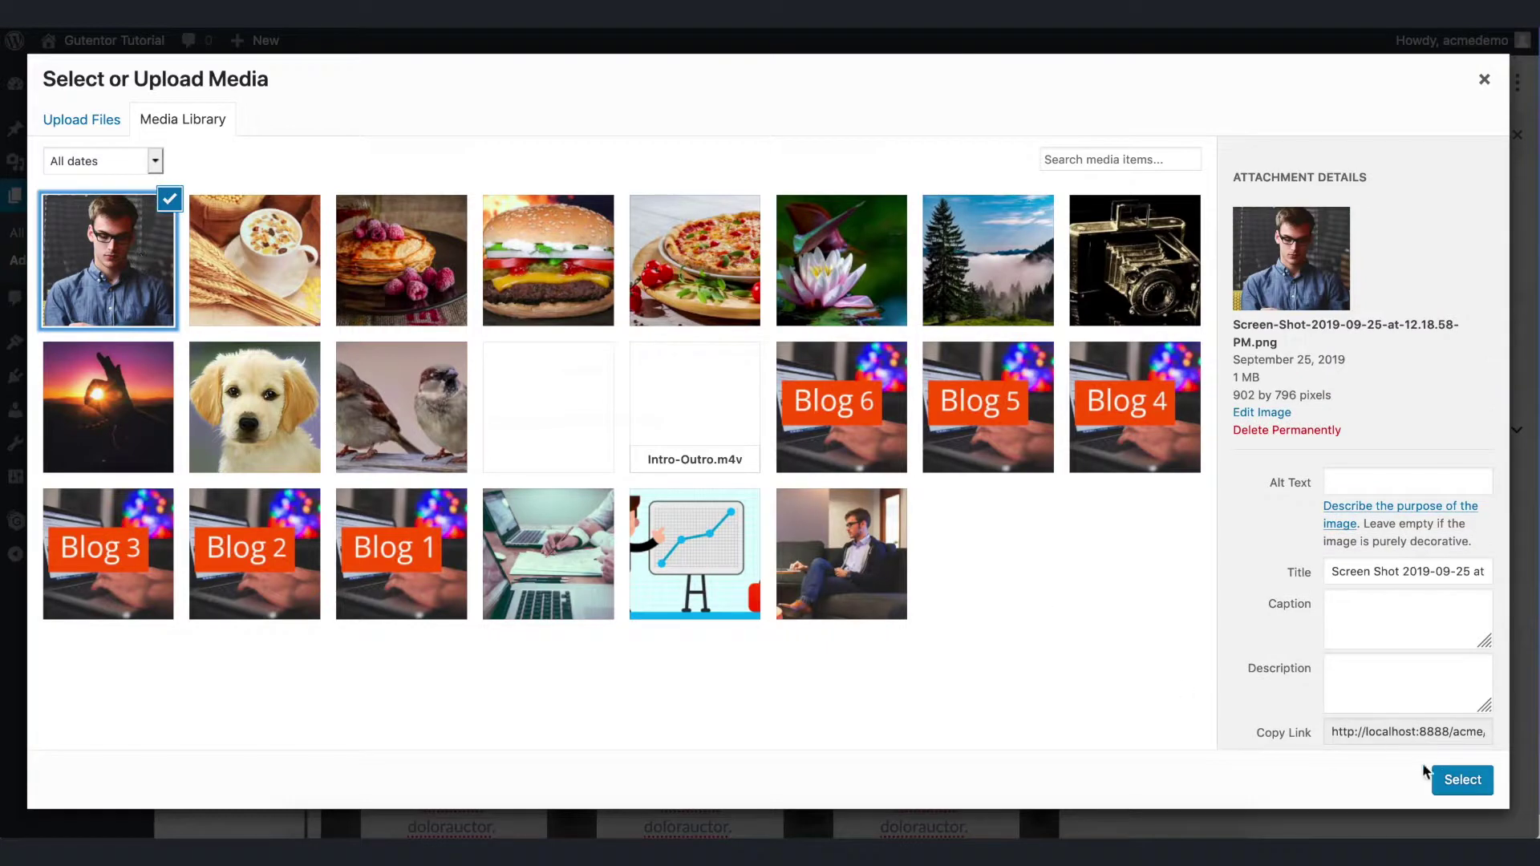
{"action": "left_click", "coordinate": [1463, 782]}
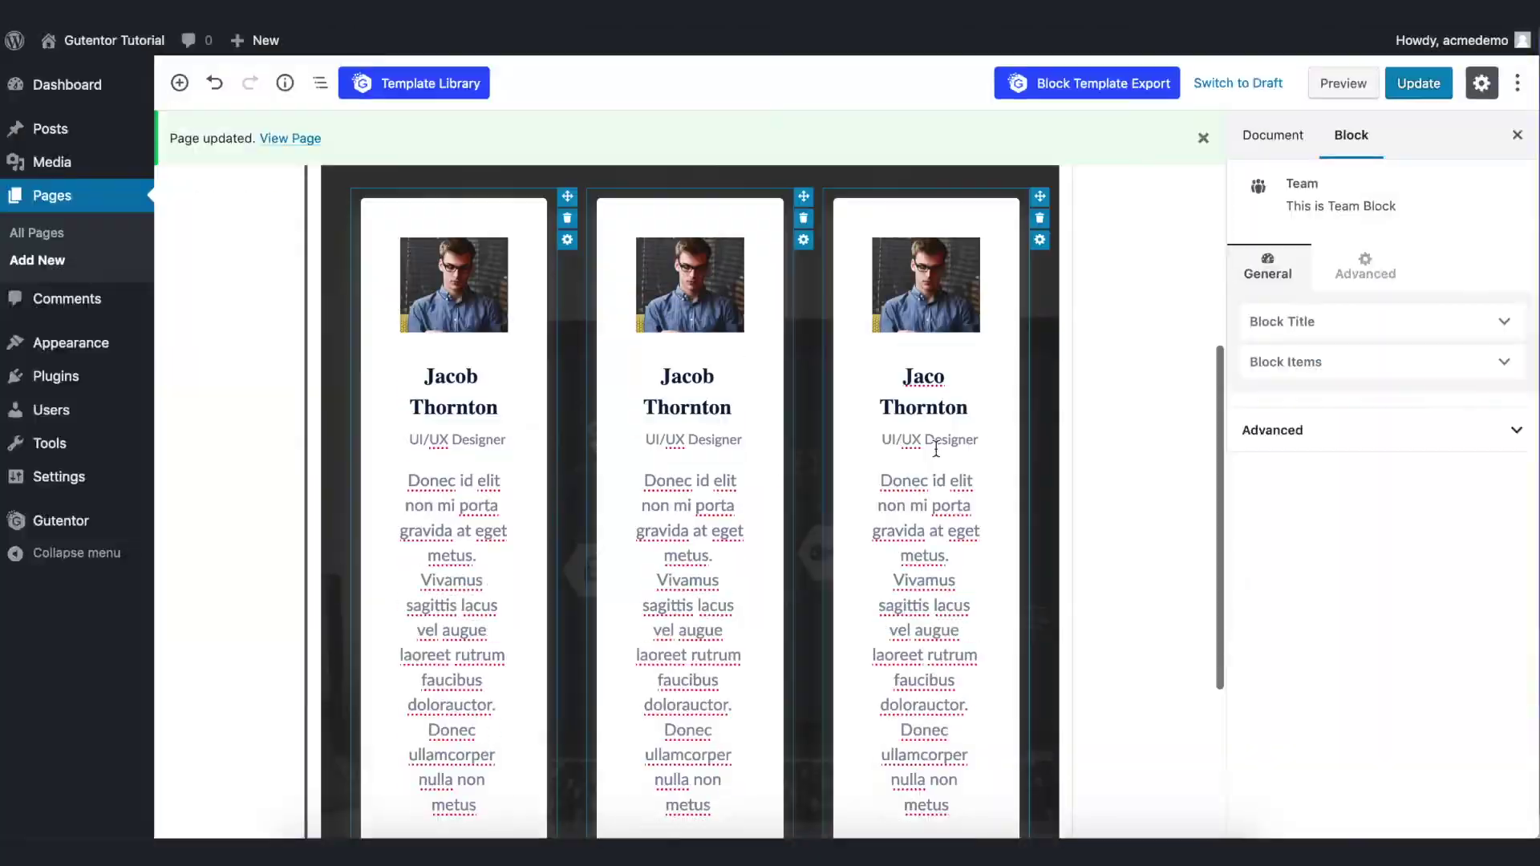
{"action": "scroll", "coordinate": [936, 449], "scroll_direction": "down", "scroll_amount": 4}
{"action": "scroll", "coordinate": [936, 449], "scroll_direction": "up", "scroll_amount": 3}
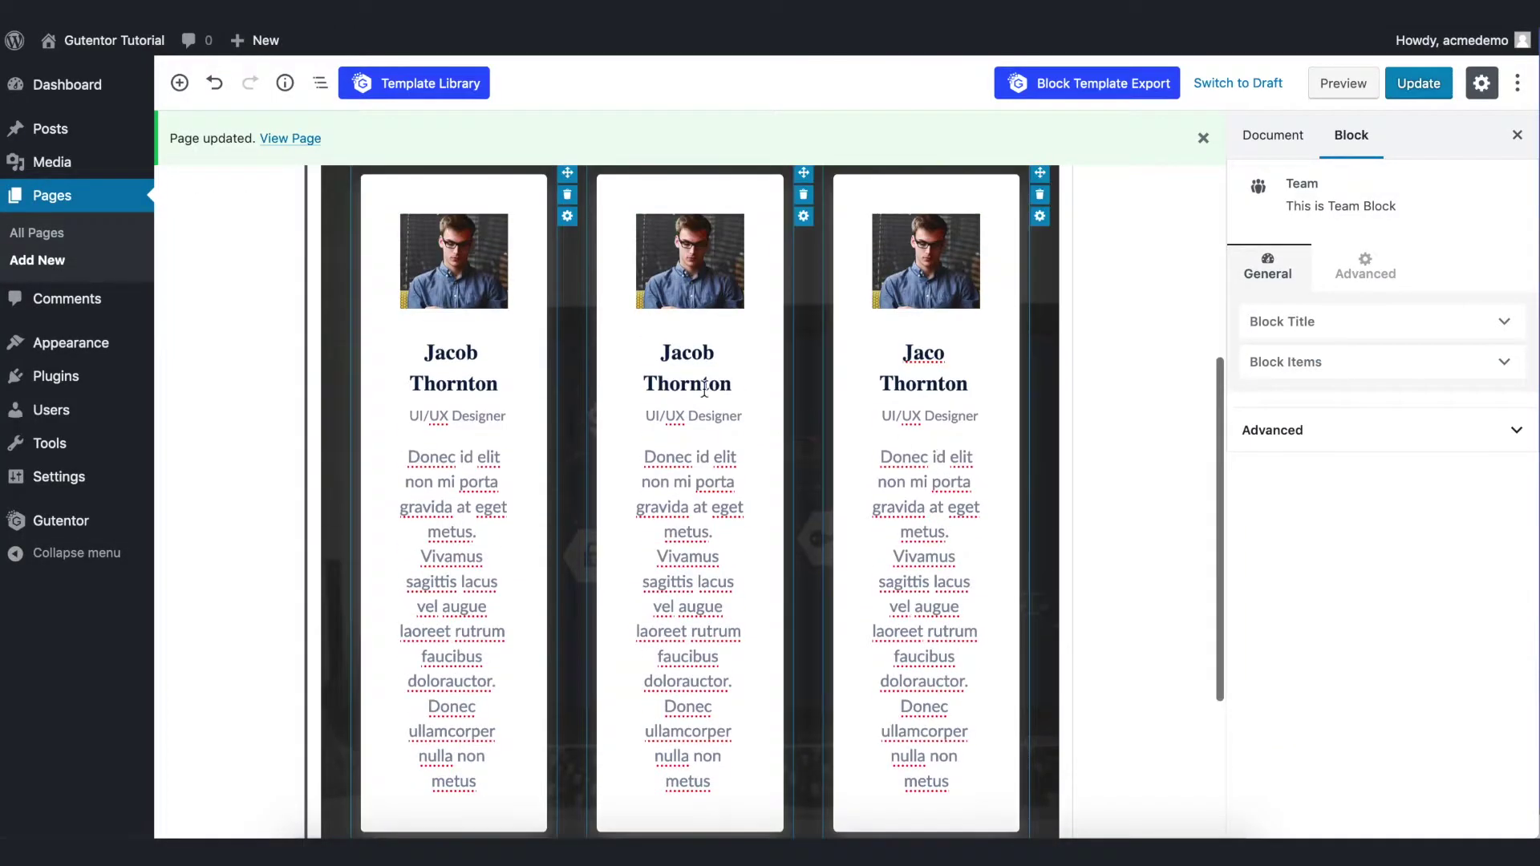
Undo the last text edits in the second team card and select part of its description.
{"action": "key", "text": "super+z"}
{"action": "key", "text": "super+z"}
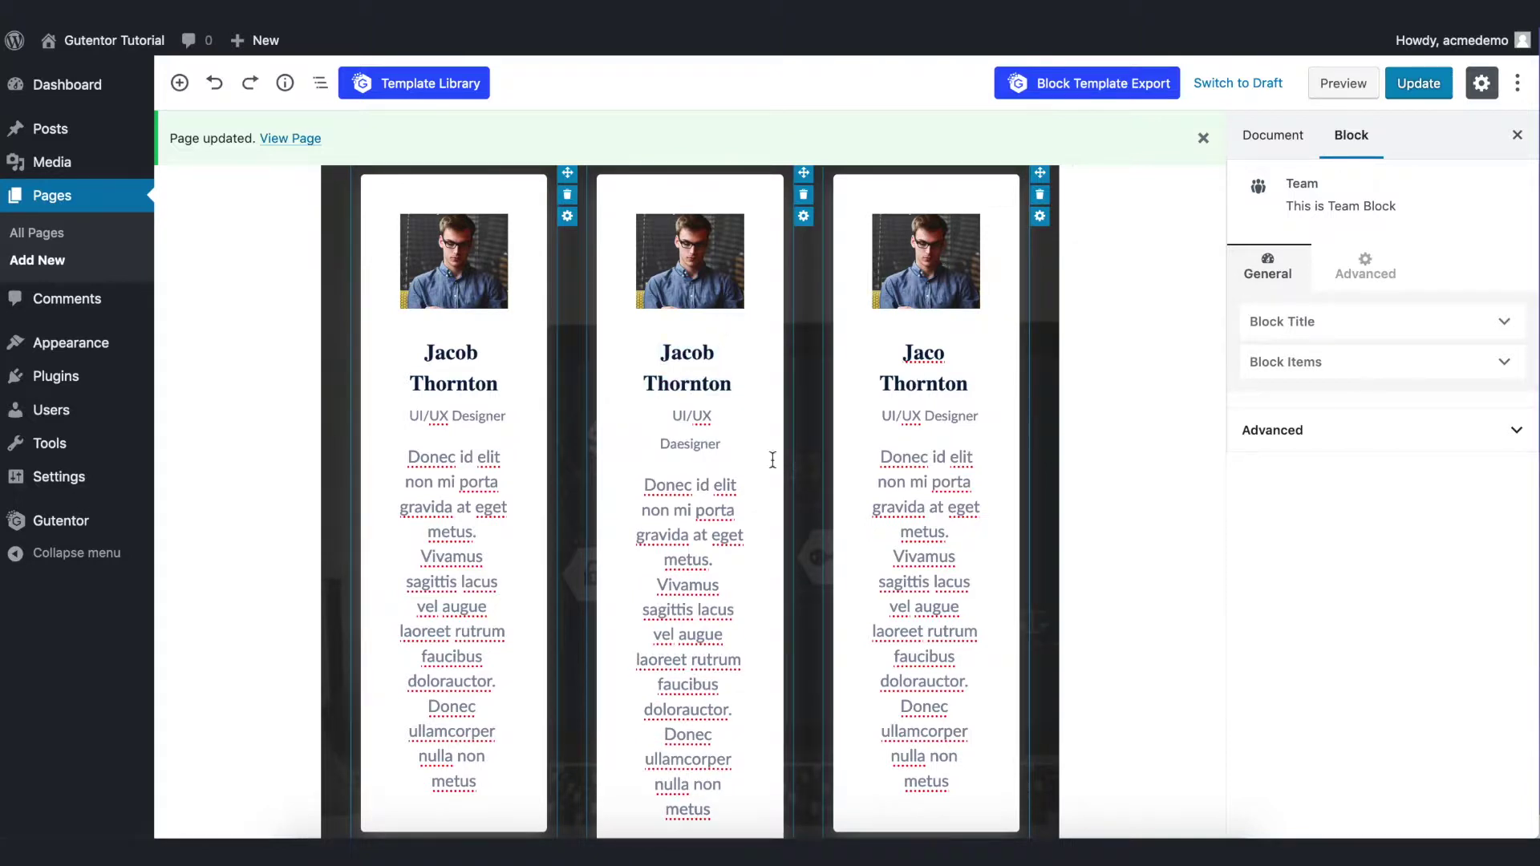
{"action": "left_click_drag", "start_coordinate": [684, 486], "coordinate": [734, 662]}
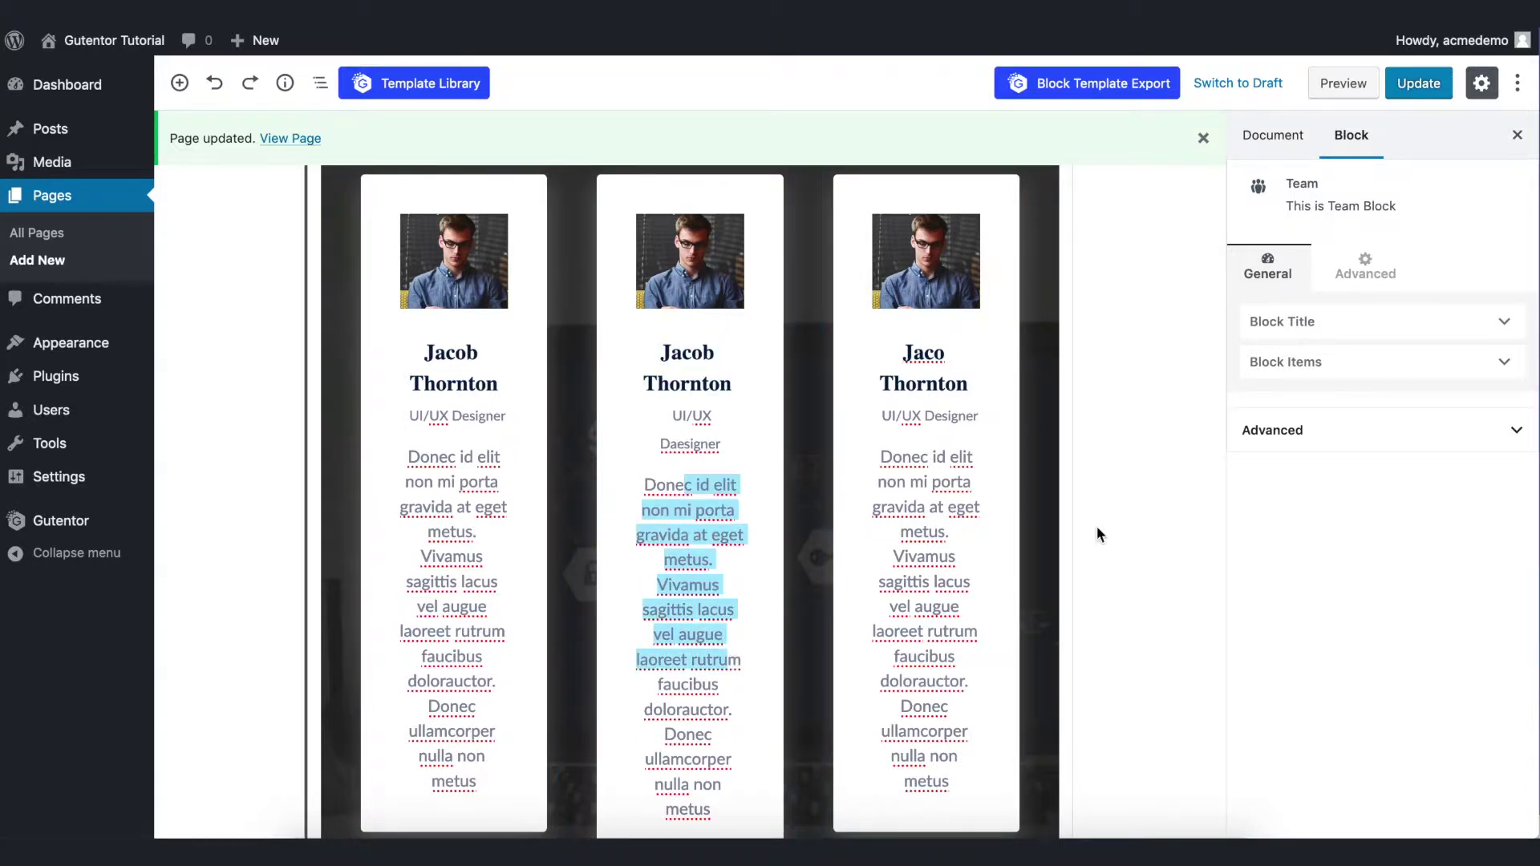
Try the right-aligned and left-aligned item templates for the team cards and switch back to the centred one.
{"action": "left_click", "coordinate": [1270, 368]}
{"action": "scroll", "coordinate": [1352, 664], "scroll_direction": "down", "scroll_amount": 5}
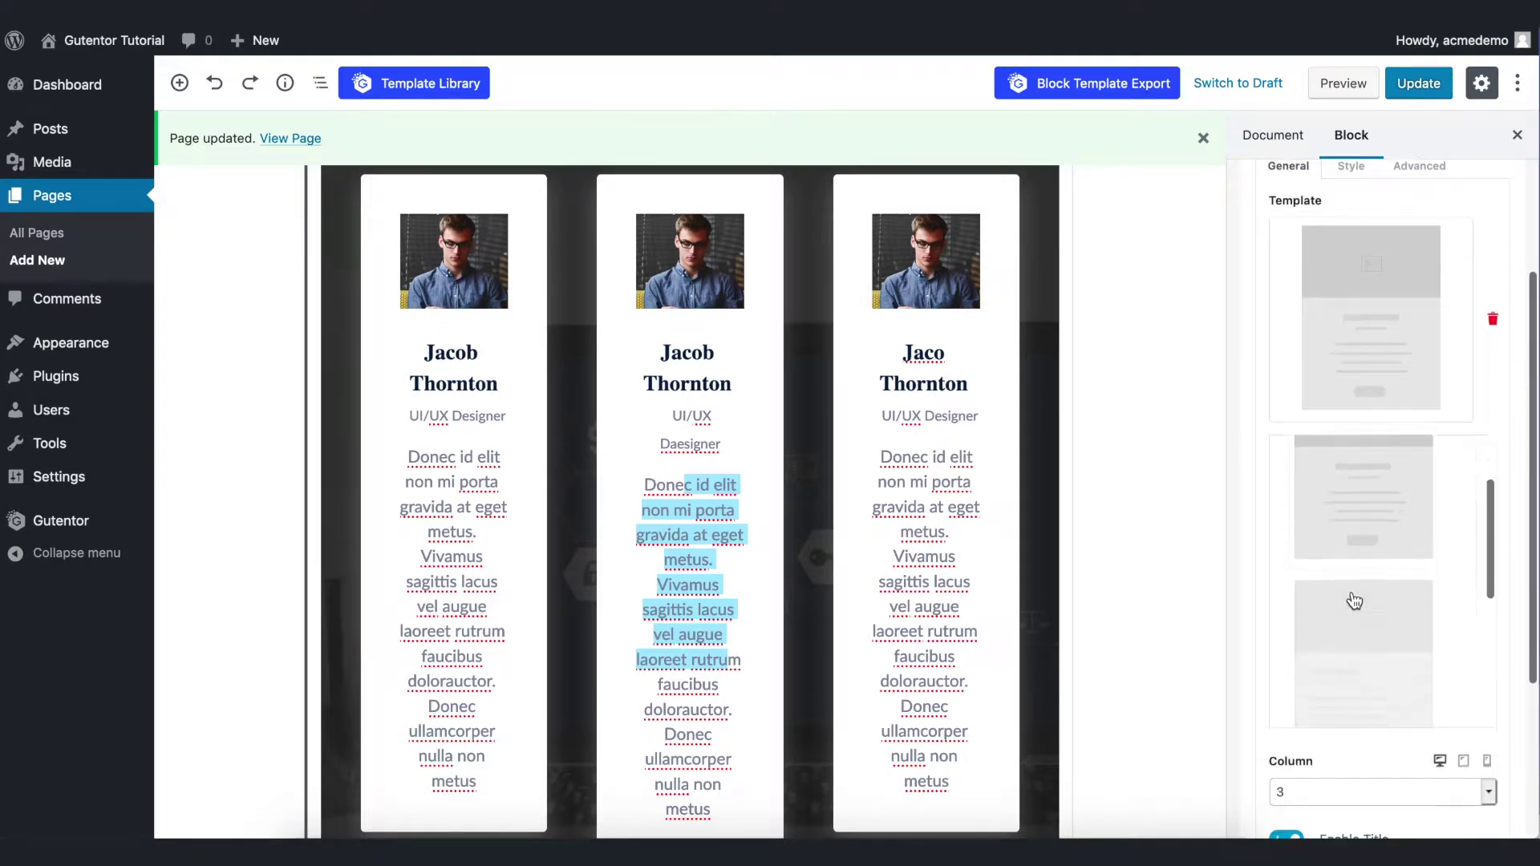
{"action": "left_click", "coordinate": [1354, 604]}
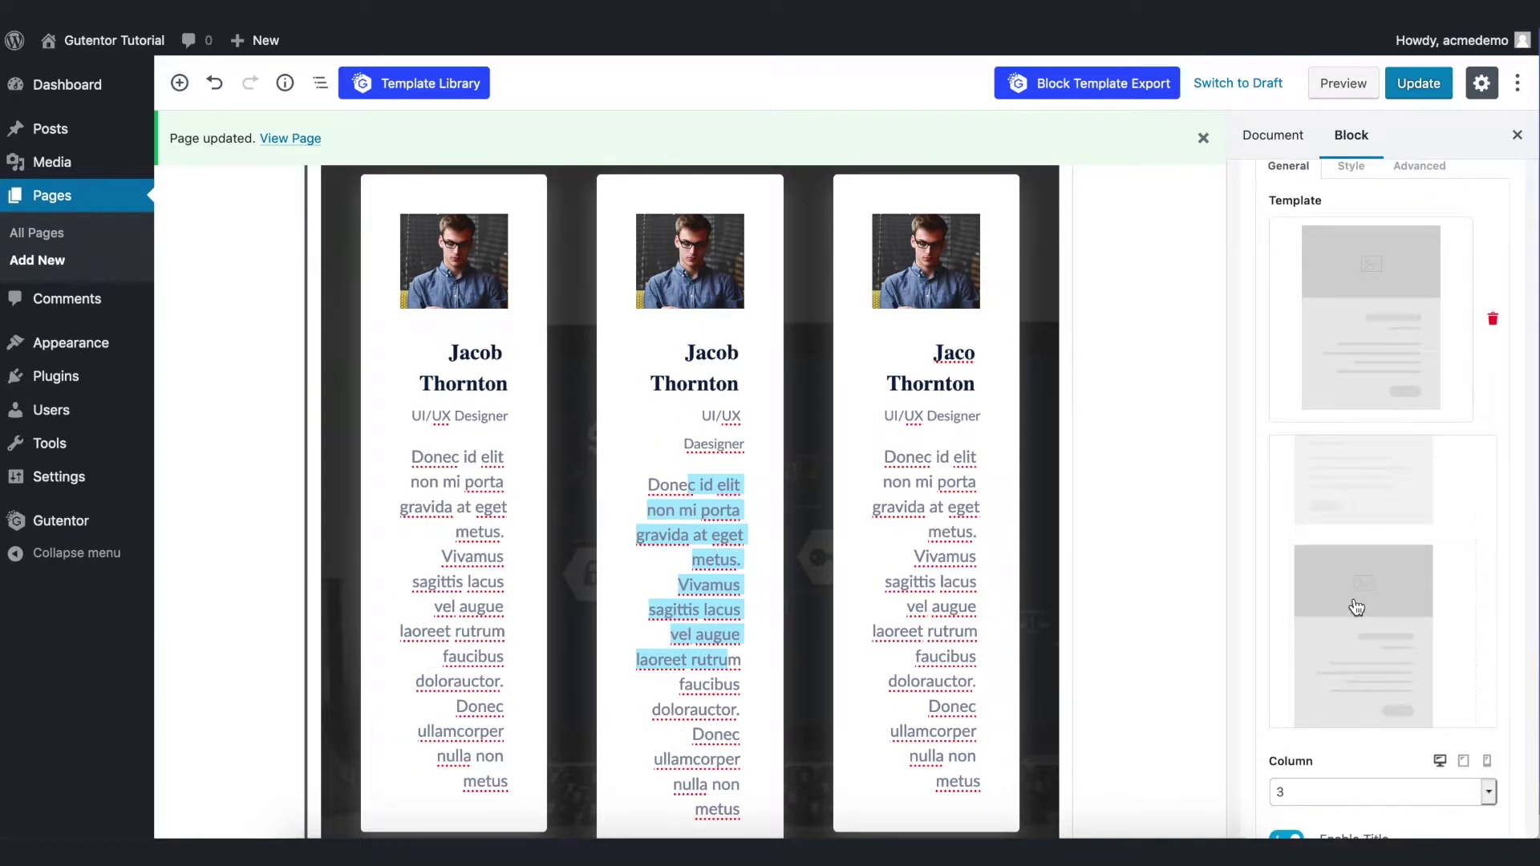
{"action": "left_click", "coordinate": [1358, 495]}
{"action": "scroll", "coordinate": [1370, 584], "scroll_direction": "down", "scroll_amount": 2}
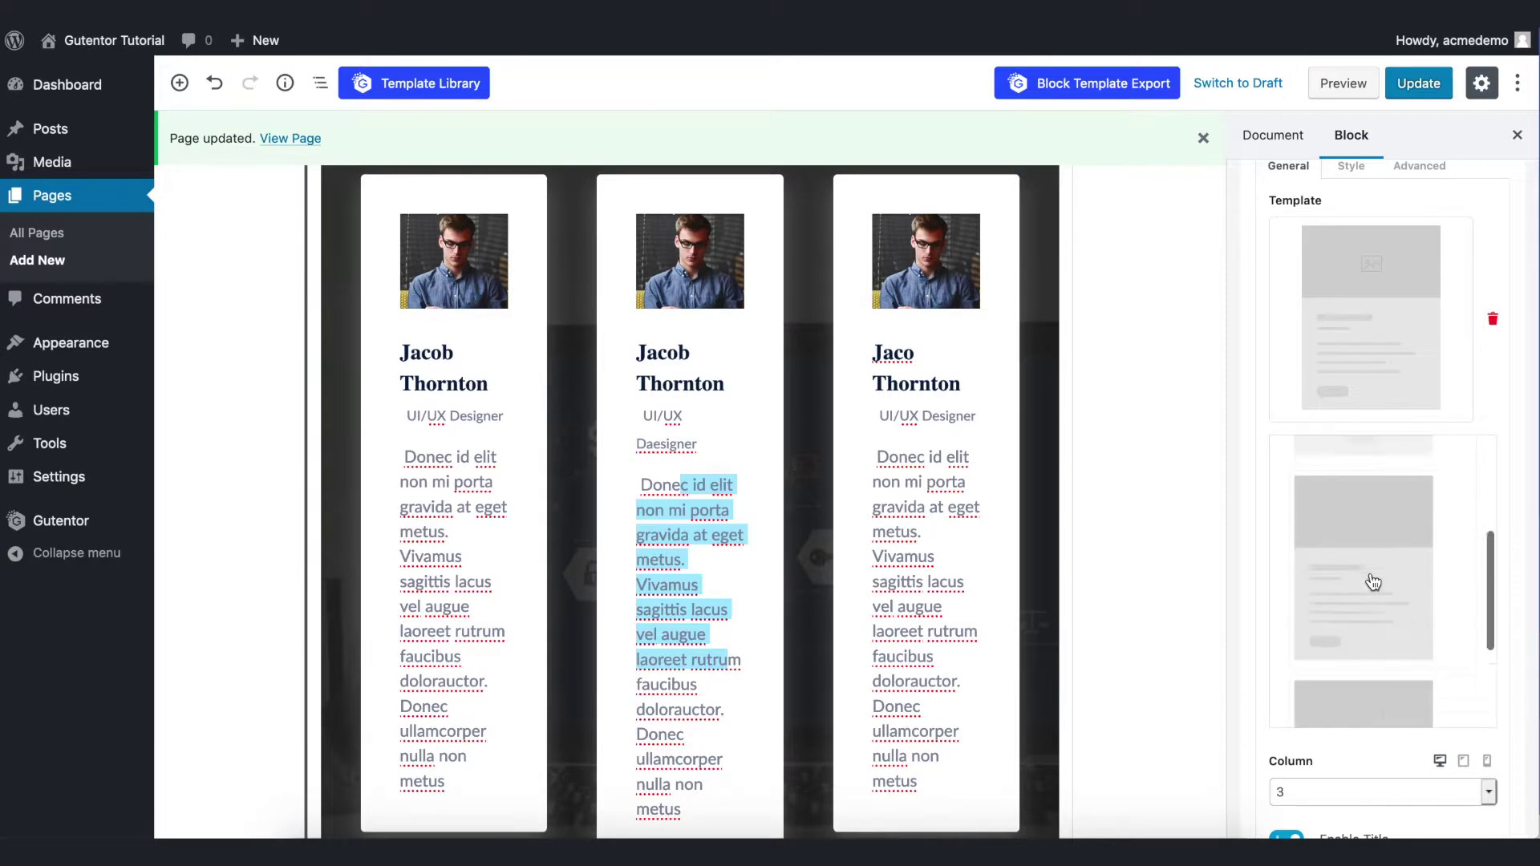
{"action": "scroll", "coordinate": [1373, 582], "scroll_direction": "down", "scroll_amount": 1}
{"action": "left_click", "coordinate": [1373, 583]}
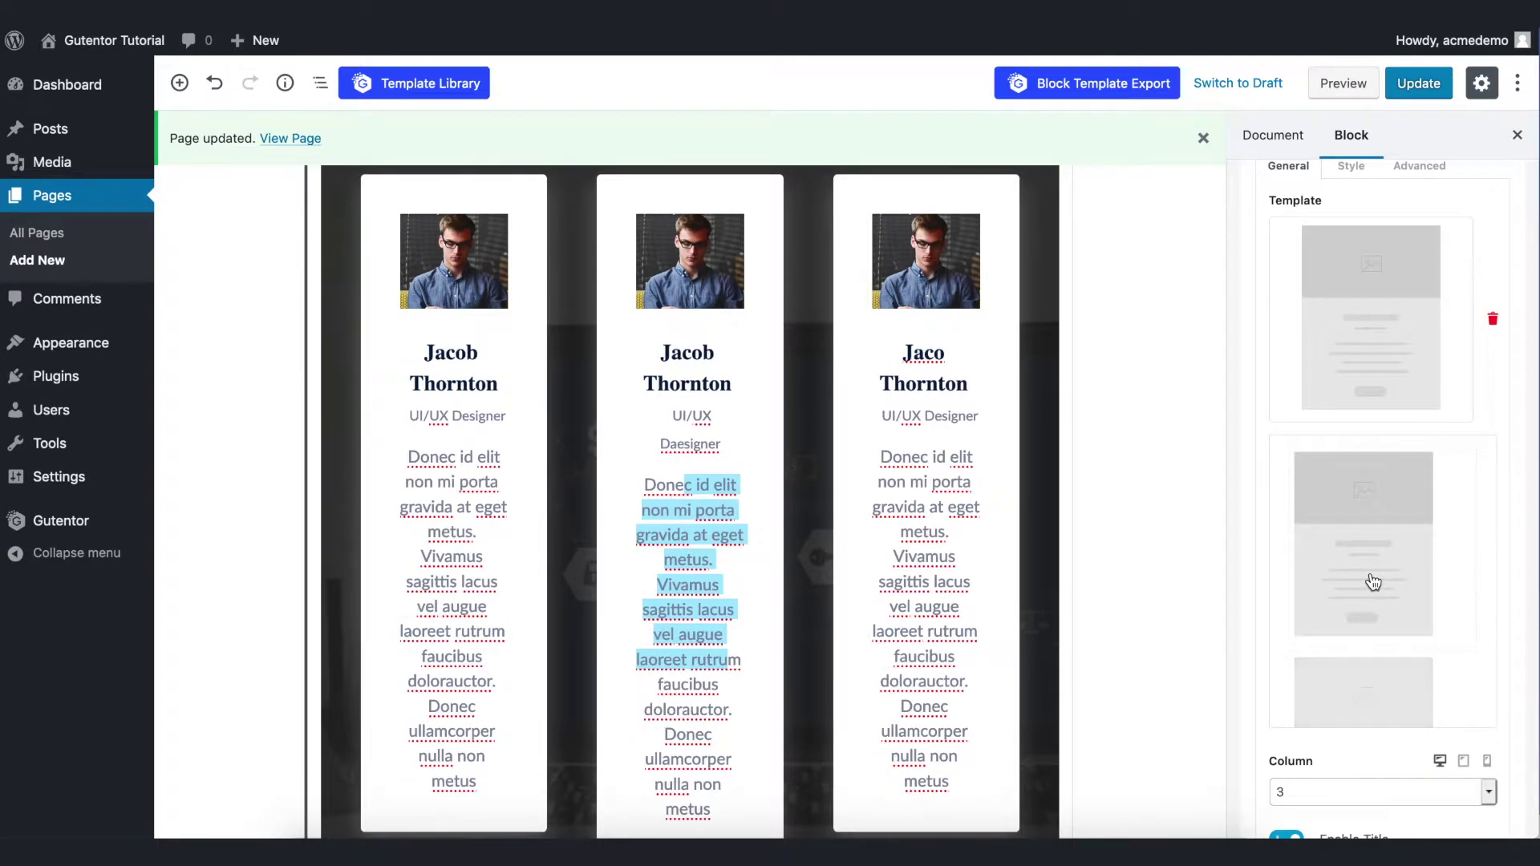
Try a 2-column layout for the team items and set the column count back to 3.
{"action": "scroll", "coordinate": [1373, 582], "scroll_direction": "down", "scroll_amount": 5}
{"action": "left_click", "coordinate": [1354, 537]}
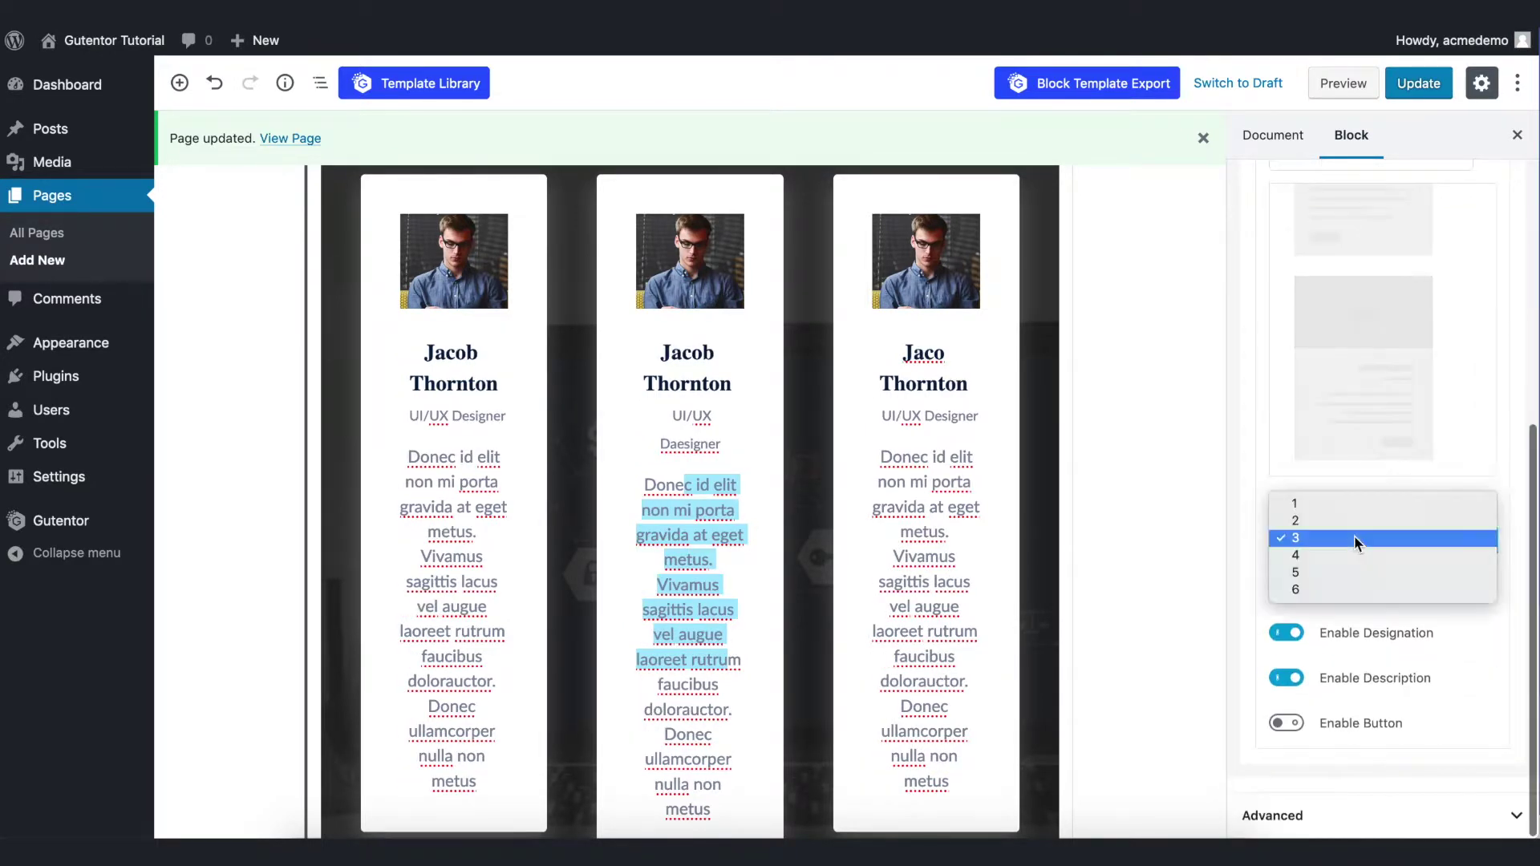
{"action": "left_click", "coordinate": [1354, 522]}
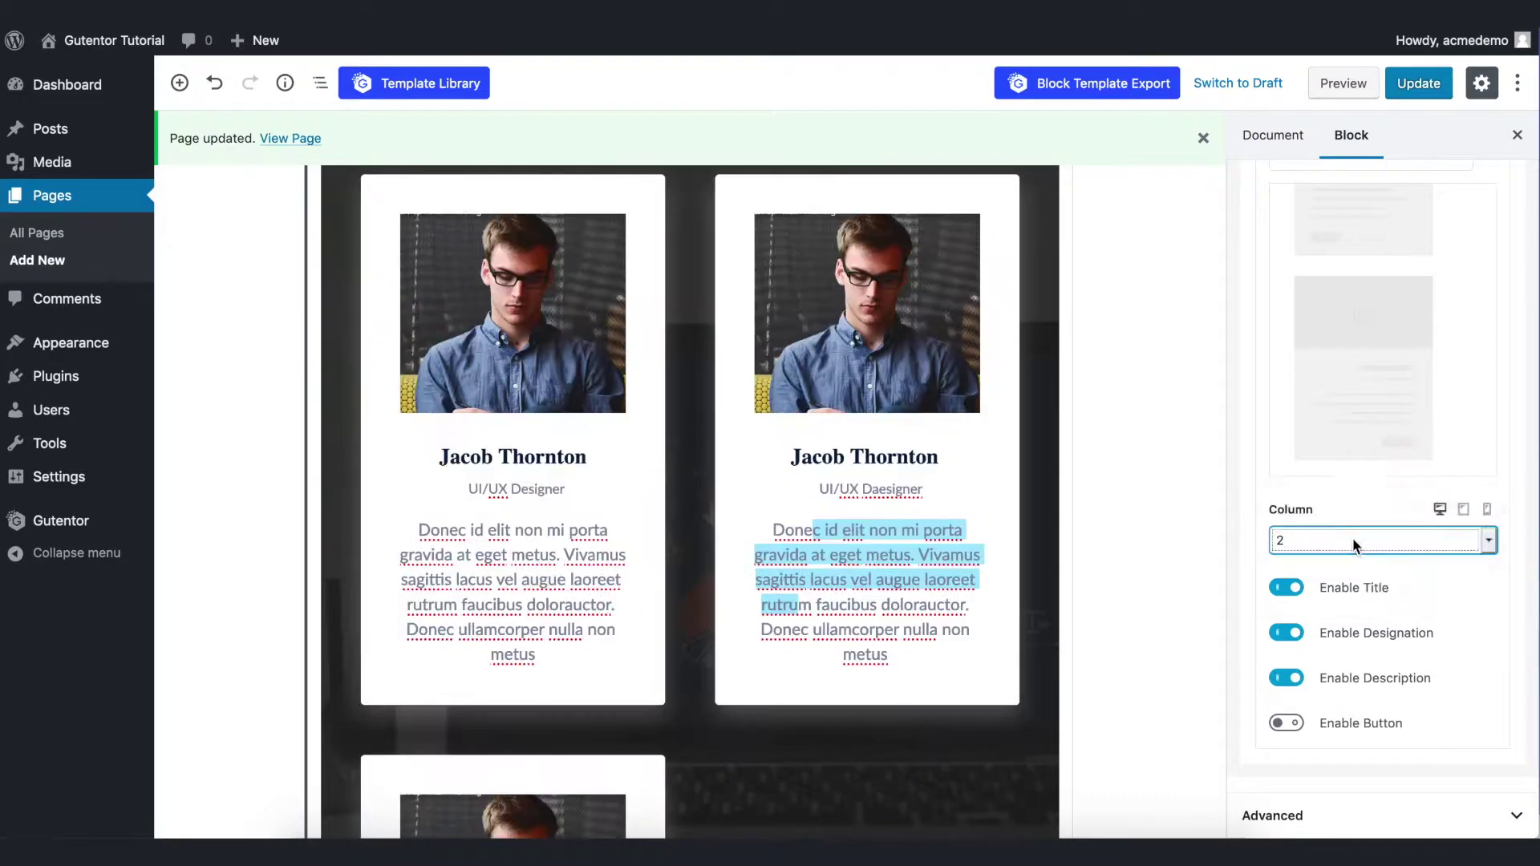
{"action": "left_click", "coordinate": [1353, 538]}
{"action": "left_click", "coordinate": [1355, 553]}
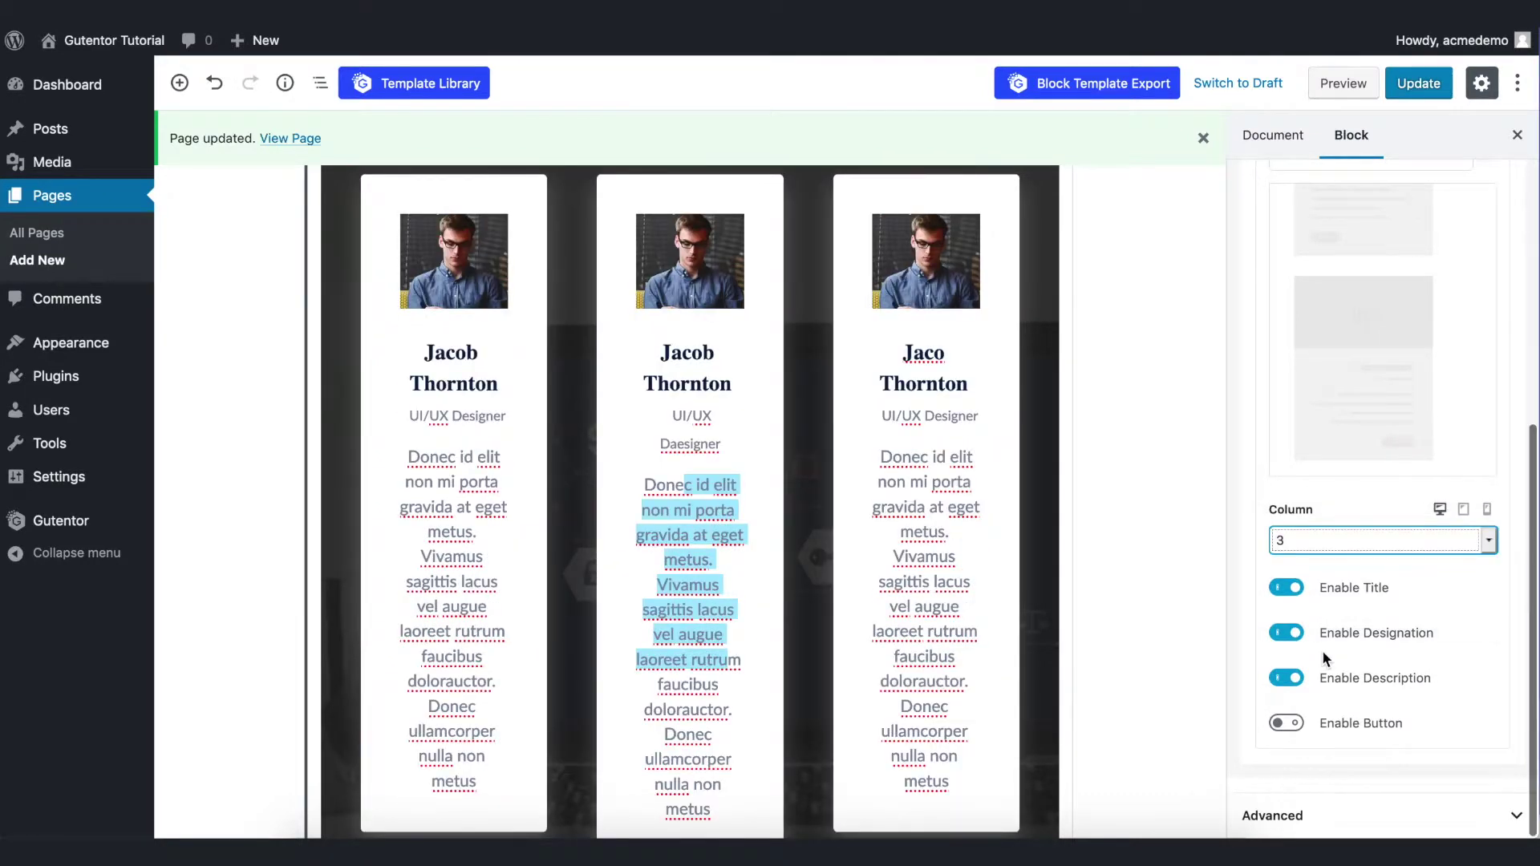
Try enabling the cards' button and disabling their description, restoring both options to their original state.
{"action": "left_click", "coordinate": [1295, 722]}
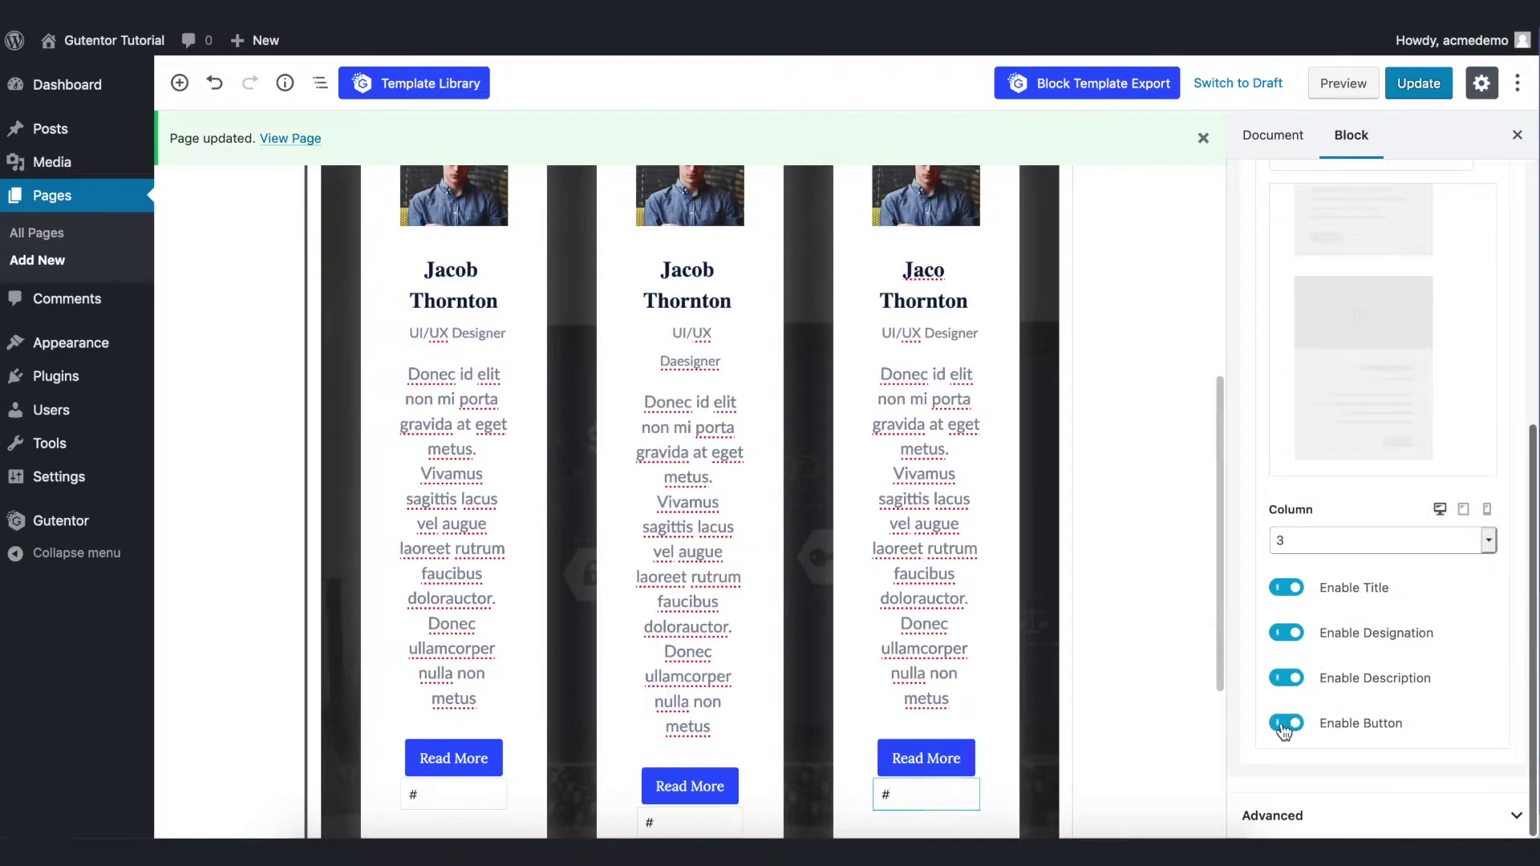
{"action": "left_click", "coordinate": [1288, 722]}
{"action": "left_click", "coordinate": [1286, 678]}
{"action": "left_click", "coordinate": [1287, 678]}
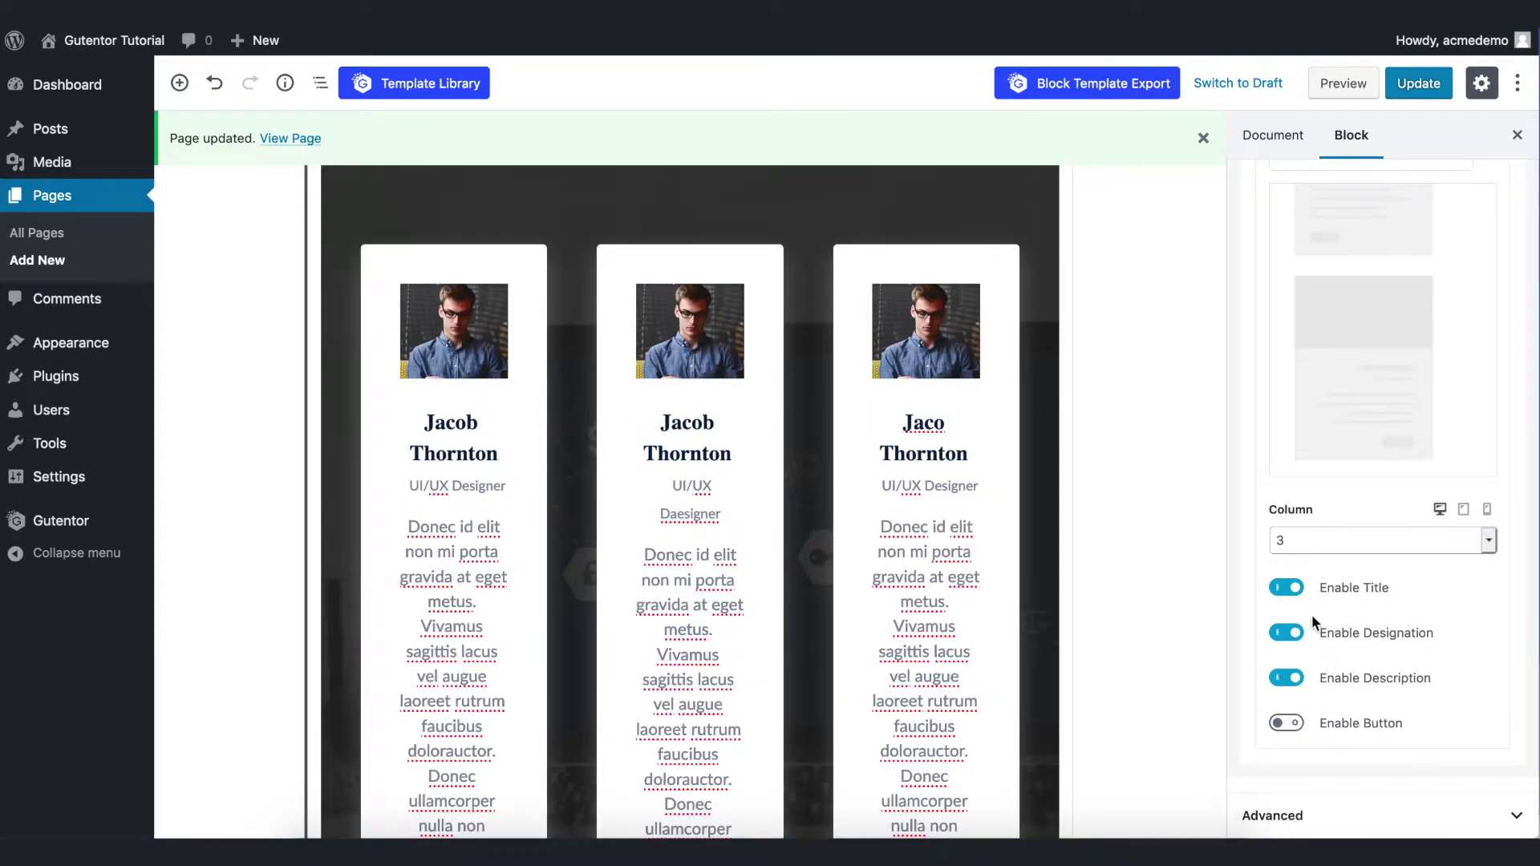
Try a semi-transparent red overlay (RGB 186, 33, 33) on the team card images and disable it again.
{"action": "scroll", "coordinate": [1311, 614], "scroll_direction": "up", "scroll_amount": 5}
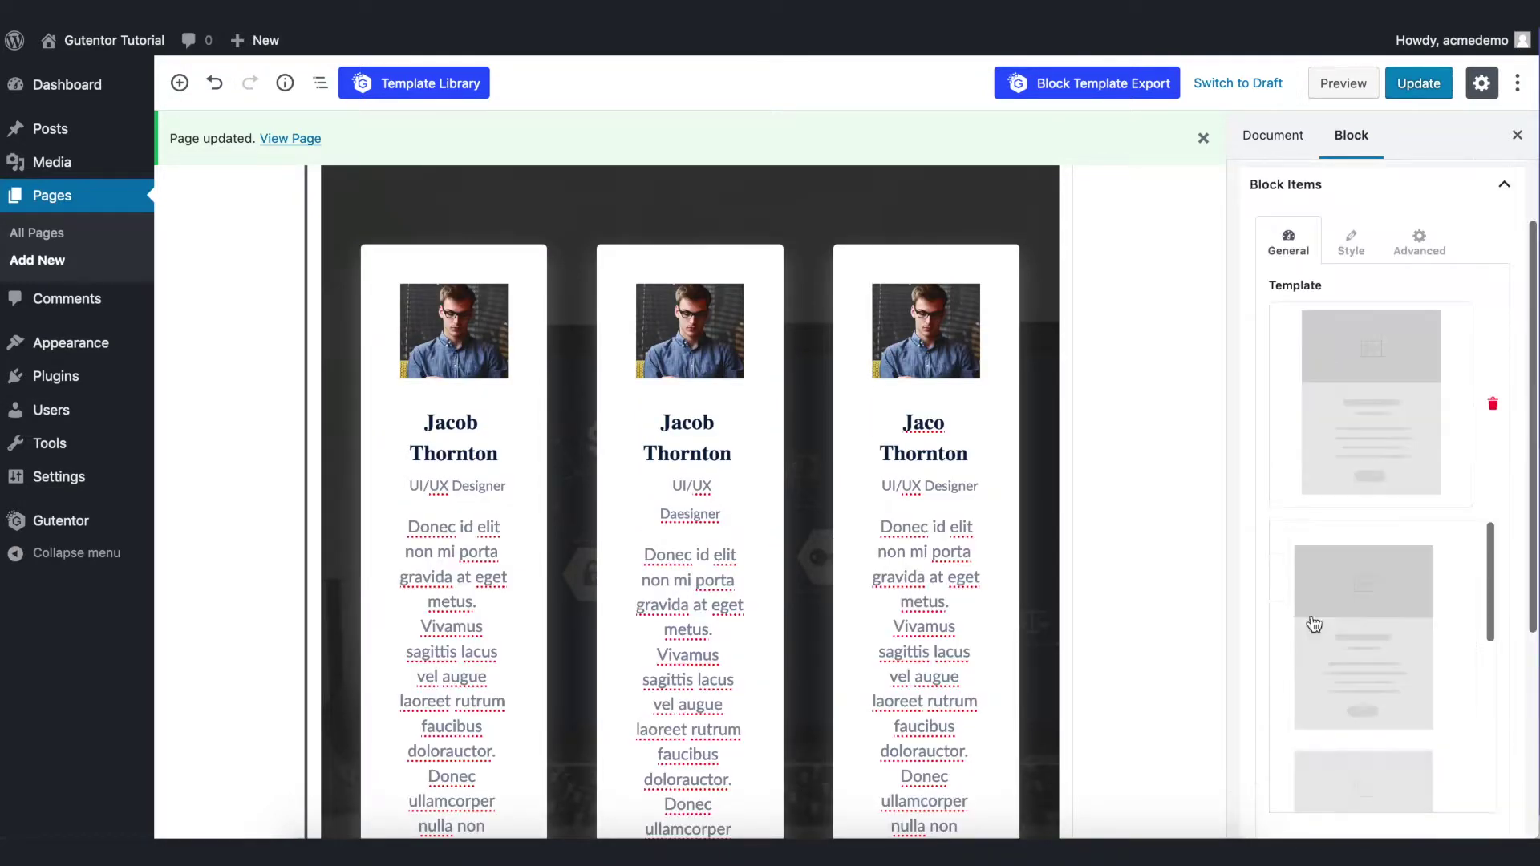
{"action": "left_click", "coordinate": [1350, 248]}
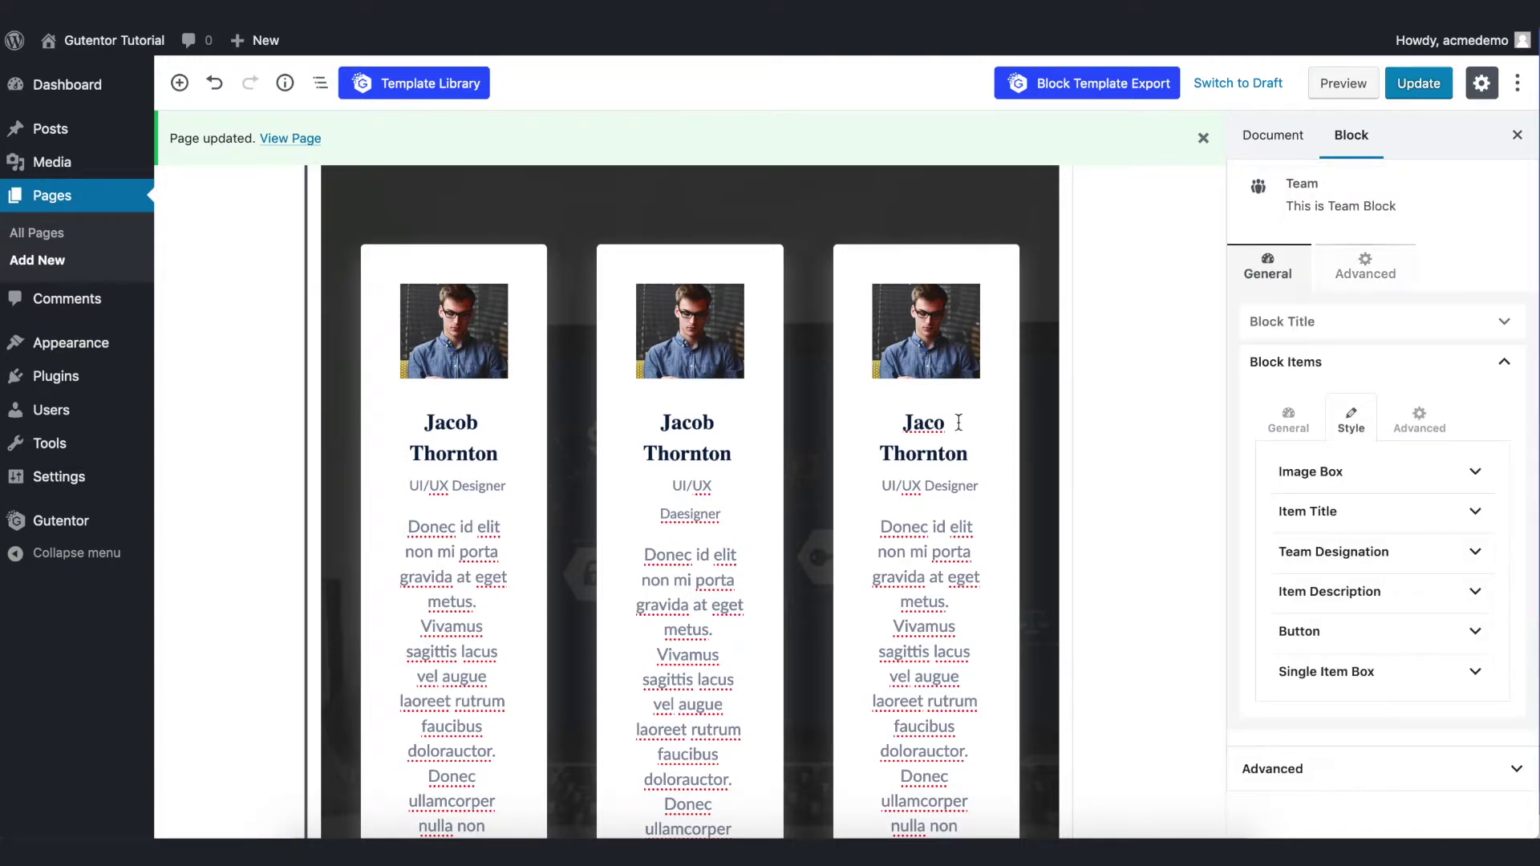
{"action": "left_click", "coordinate": [1385, 478]}
{"action": "left_click", "coordinate": [1406, 658]}
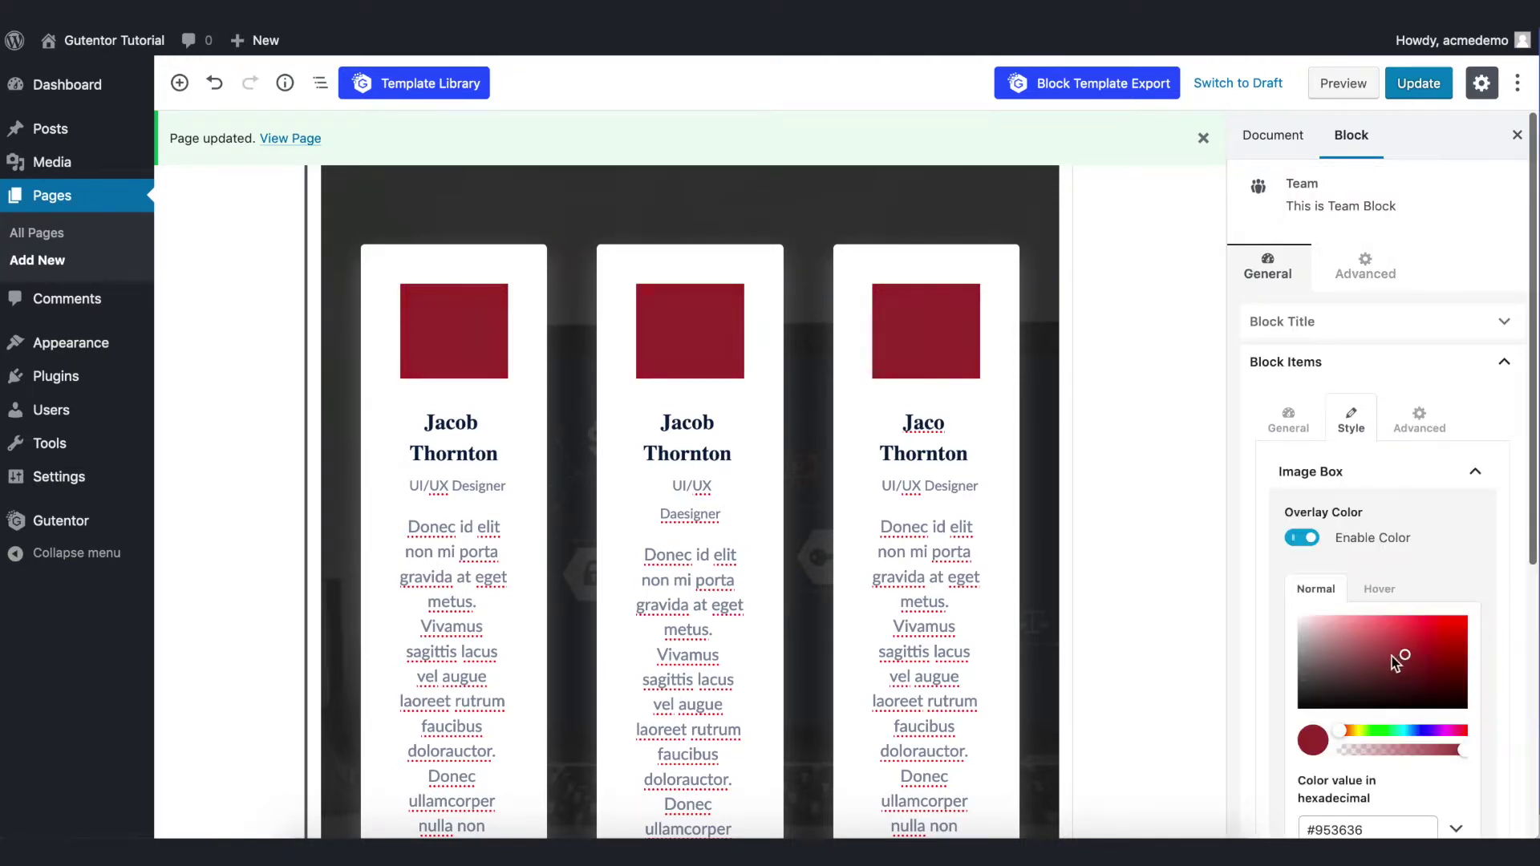
{"action": "left_click_drag", "start_coordinate": [1393, 656], "coordinate": [1437, 641]}
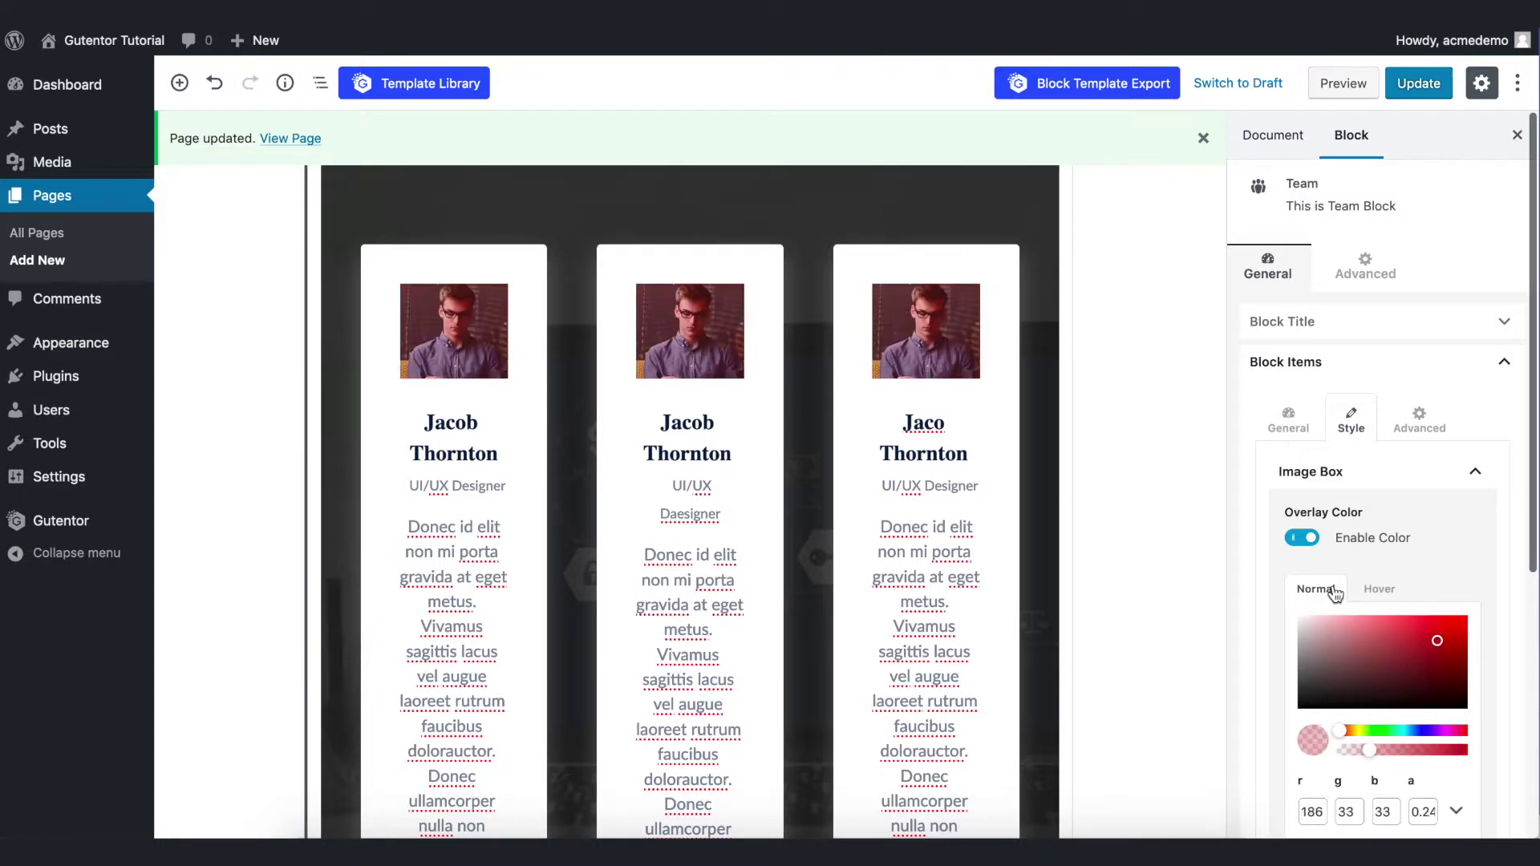
{"action": "left_click", "coordinate": [1307, 538]}
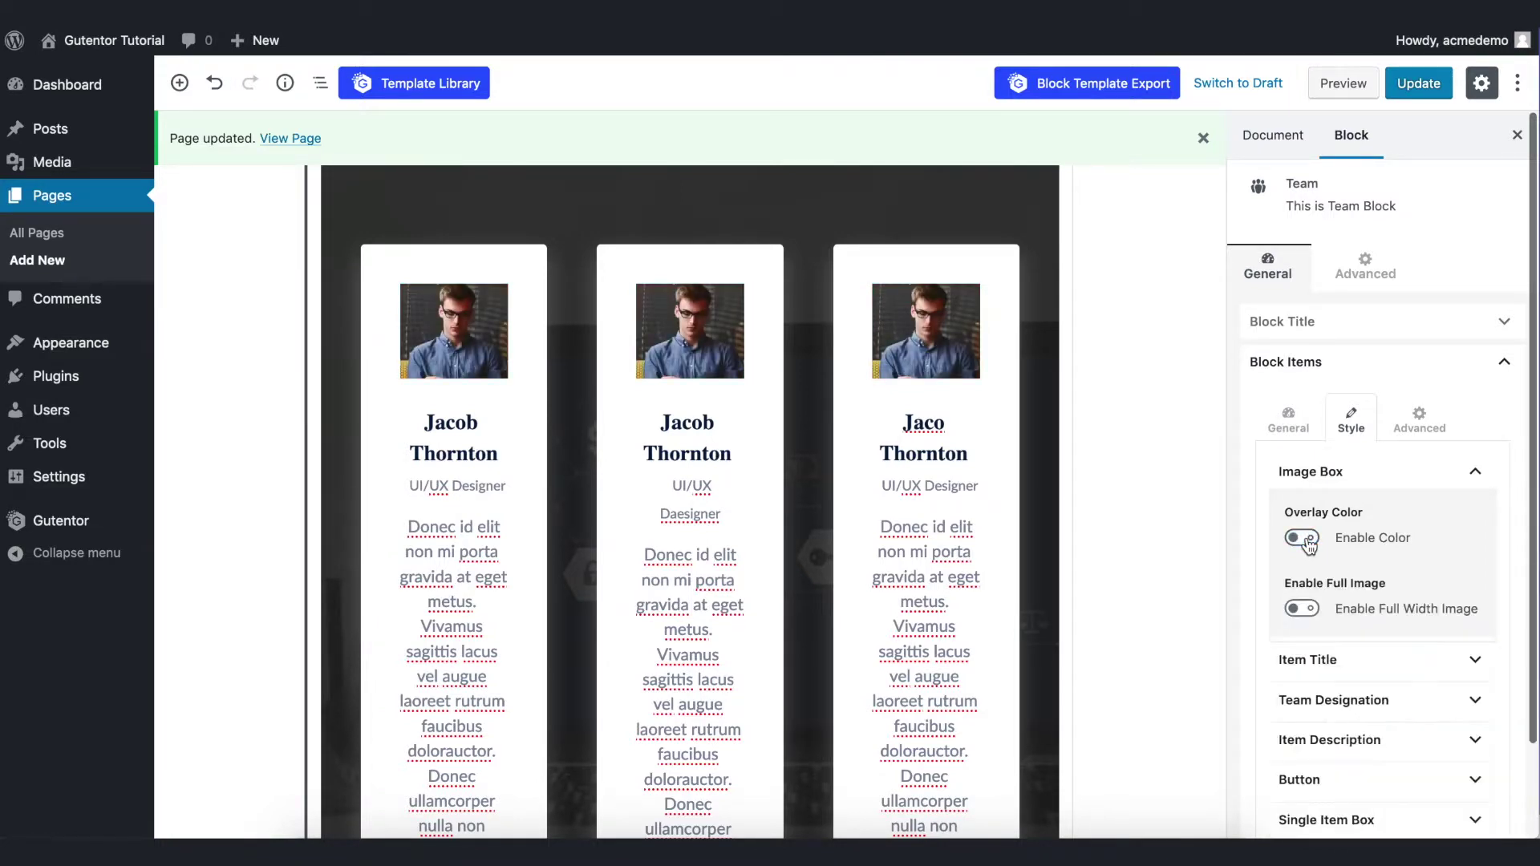
Enable full-width images in the team cards' image box style settings.
{"action": "scroll", "coordinate": [1303, 533], "scroll_direction": "down", "scroll_amount": 2}
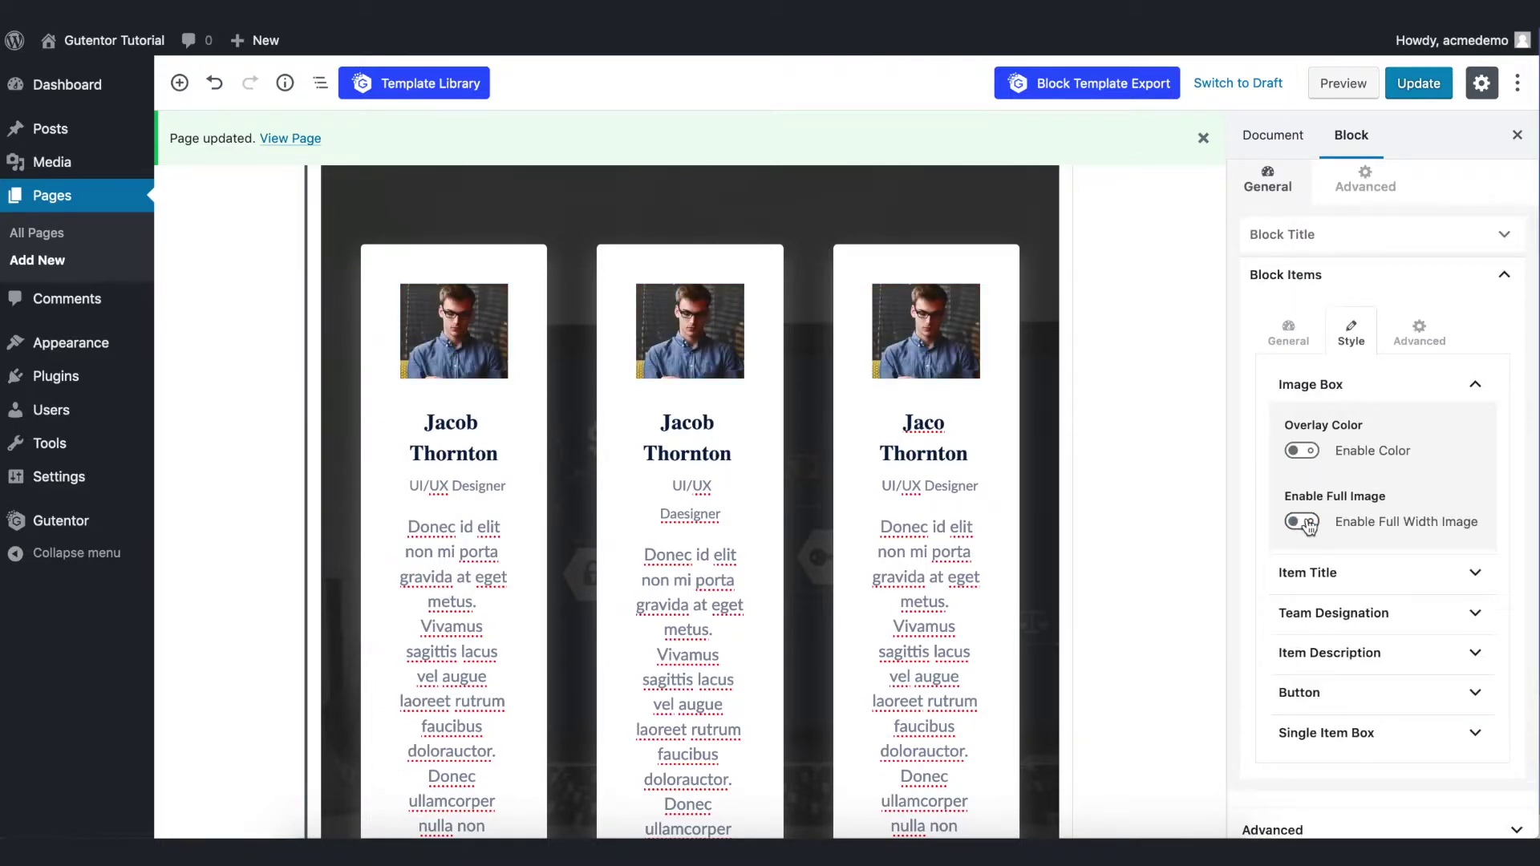
{"action": "left_click", "coordinate": [1308, 523]}
Set the HTML tag of the team cards' item title to H2.
{"action": "left_click", "coordinate": [1350, 572]}
{"action": "scroll", "coordinate": [1349, 562], "scroll_direction": "down", "scroll_amount": 3}
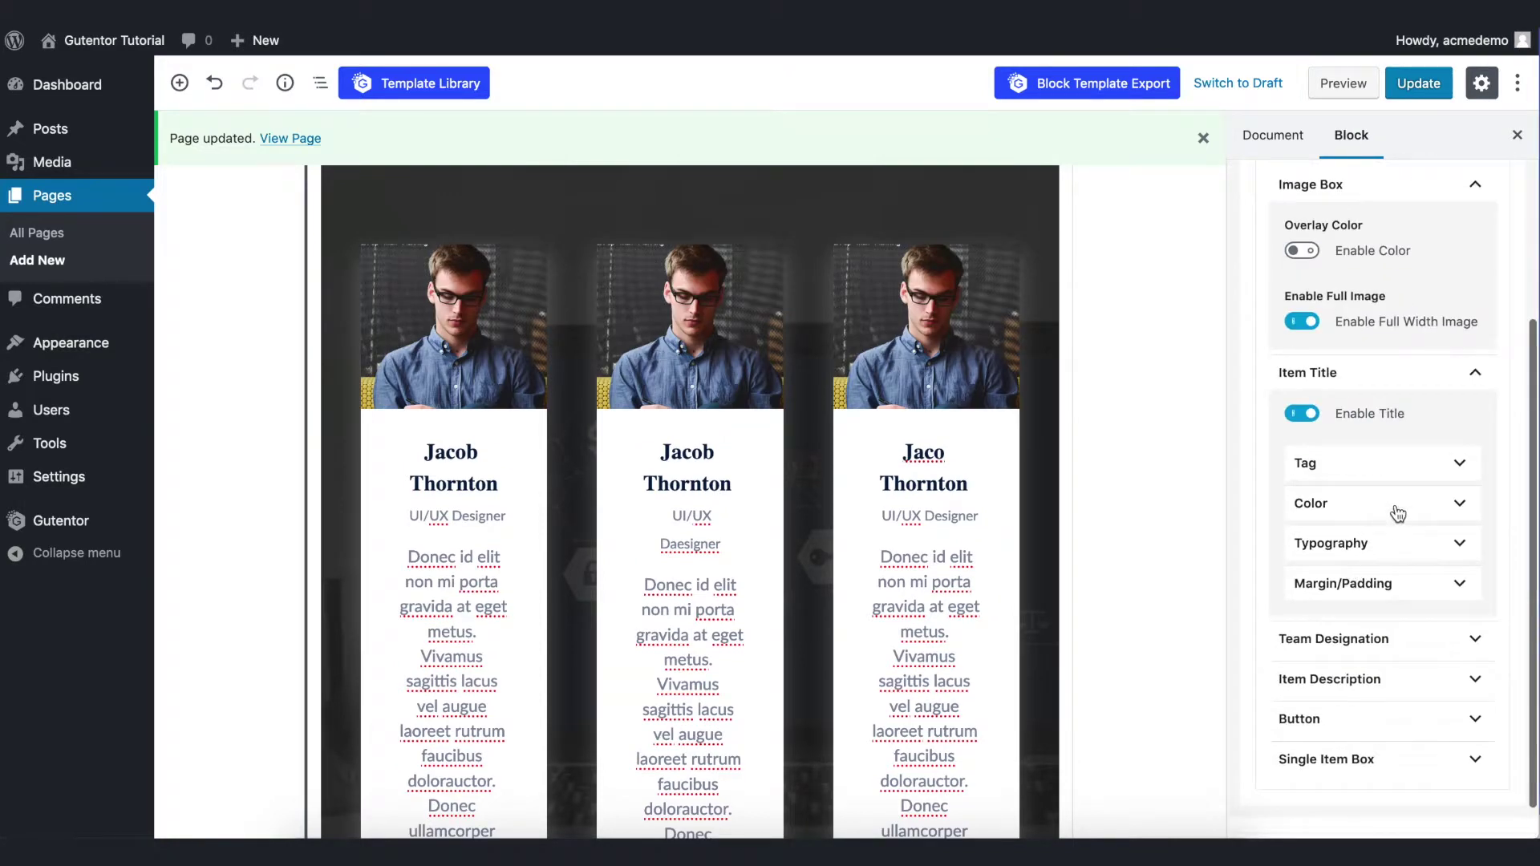
{"action": "left_click", "coordinate": [1406, 468]}
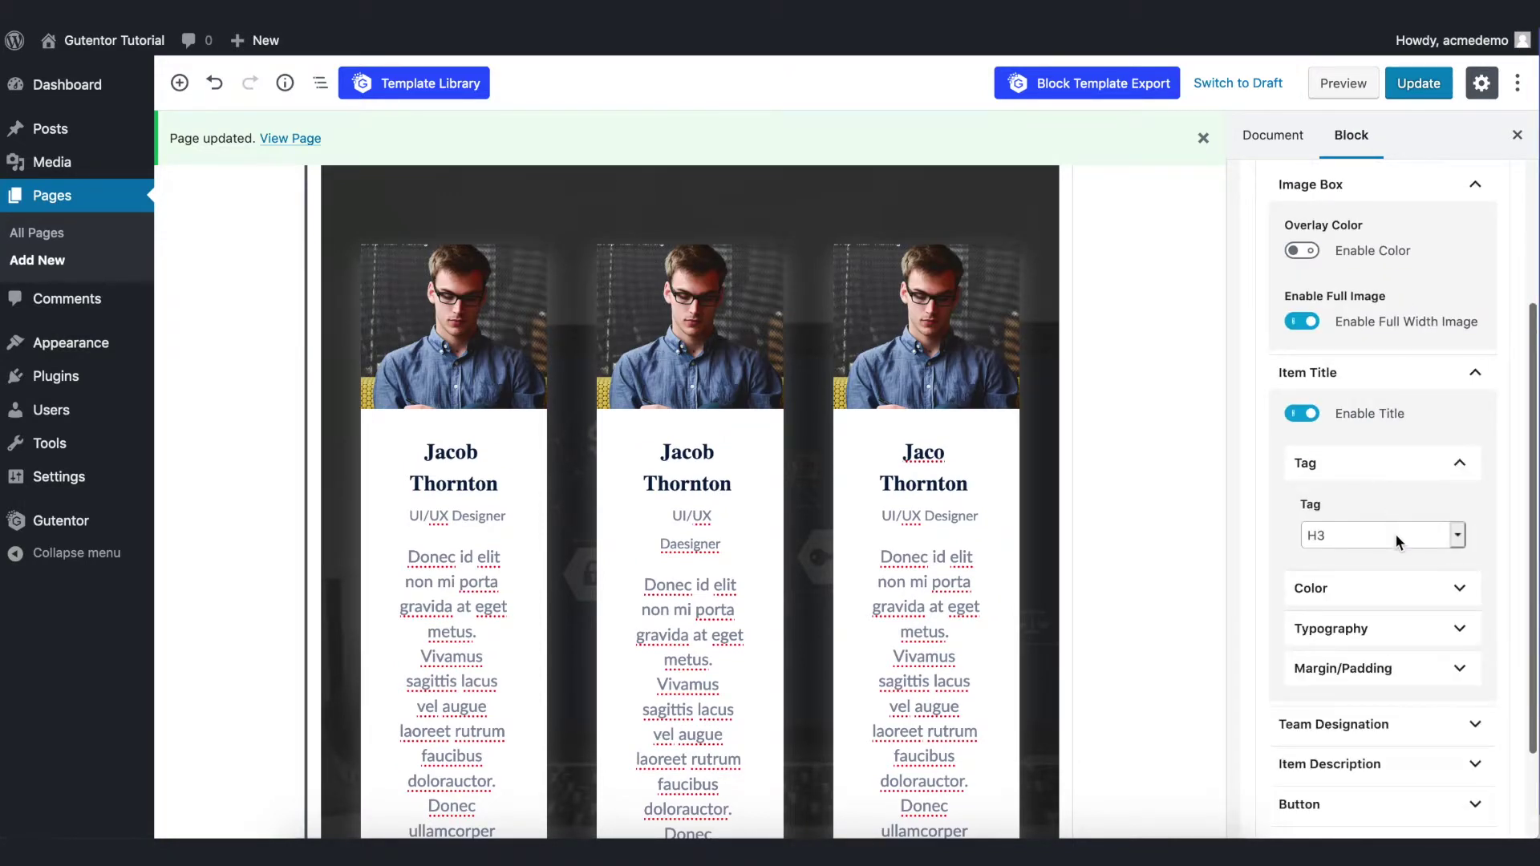
{"action": "left_click", "coordinate": [1395, 534]}
{"action": "left_click", "coordinate": [1394, 516]}
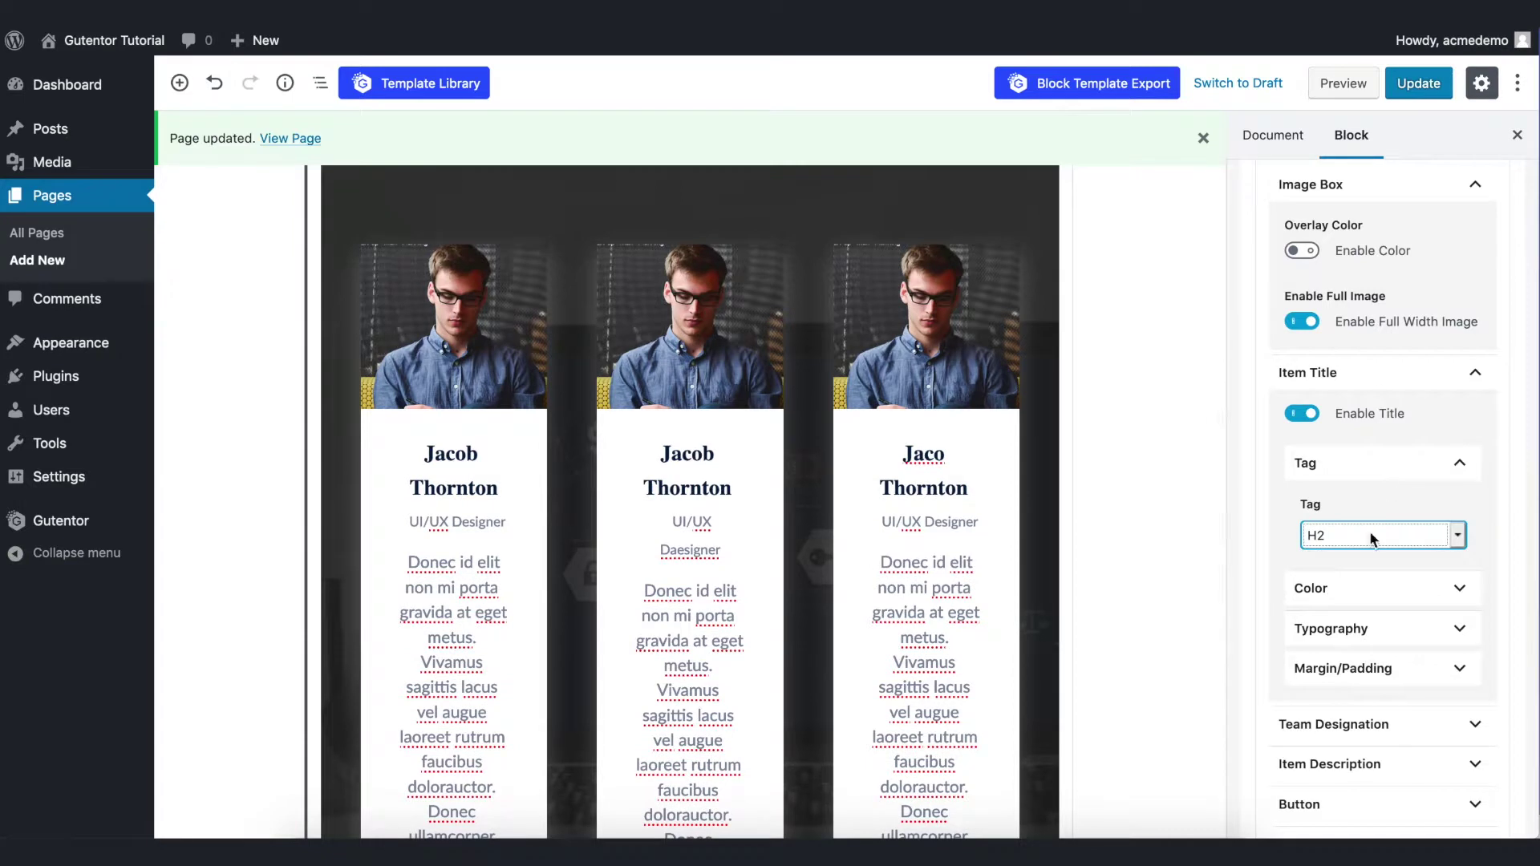
Set the normal color of the team cards' item title to green #11b586.
{"action": "scroll", "coordinate": [1372, 539], "scroll_direction": "down", "scroll_amount": 1}
{"action": "left_click", "coordinate": [1372, 514]}
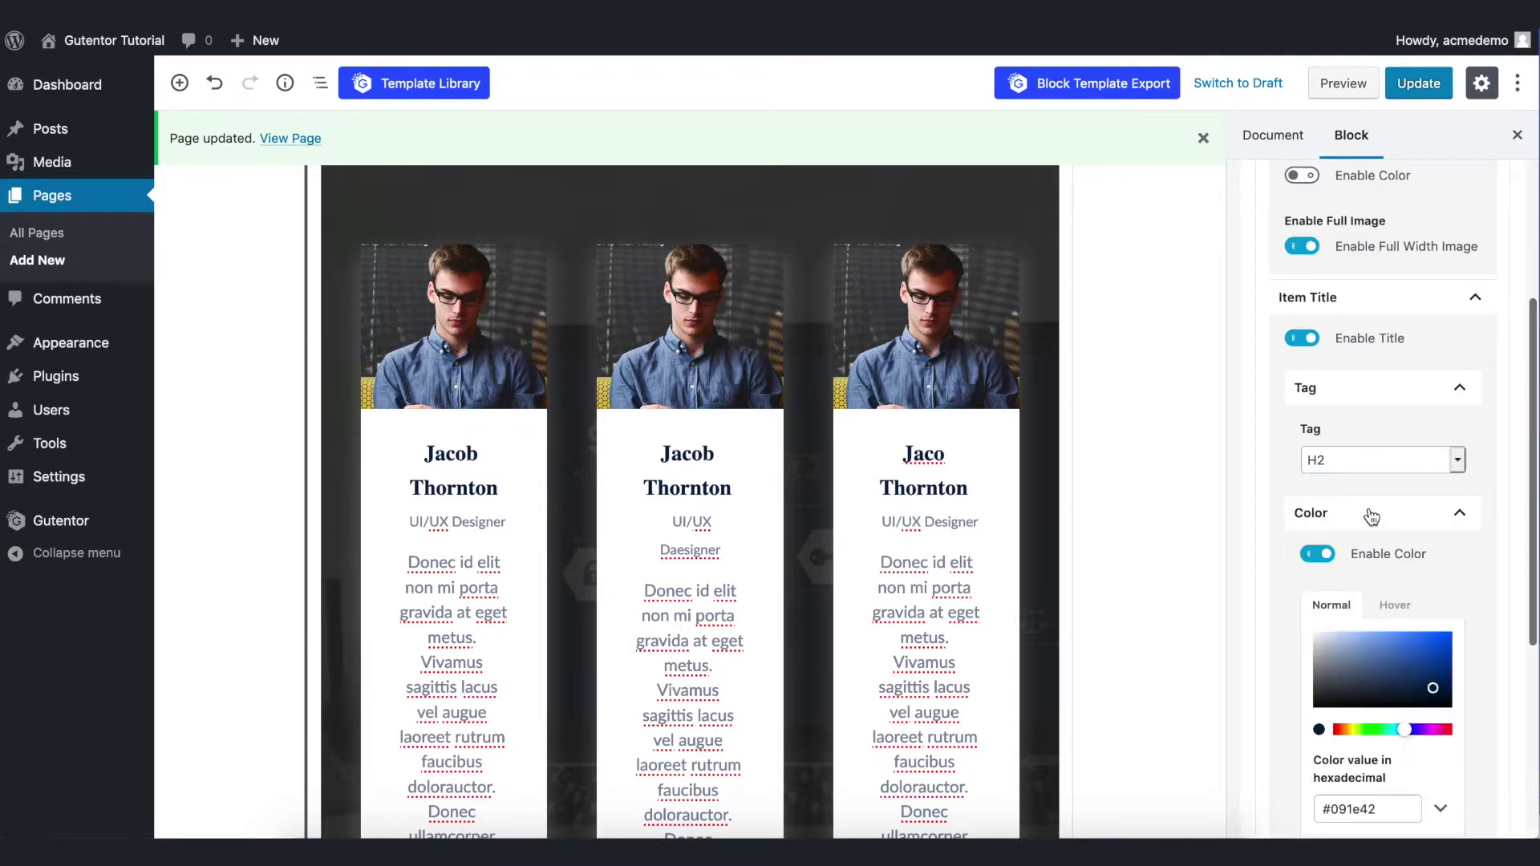
{"action": "scroll", "coordinate": [1396, 545], "scroll_direction": "down", "scroll_amount": 2}
{"action": "left_click_drag", "start_coordinate": [1422, 512], "coordinate": [1443, 496]}
Change the Google font of the team cards' item title in its typography settings.
{"action": "left_click", "coordinate": [1392, 504]}
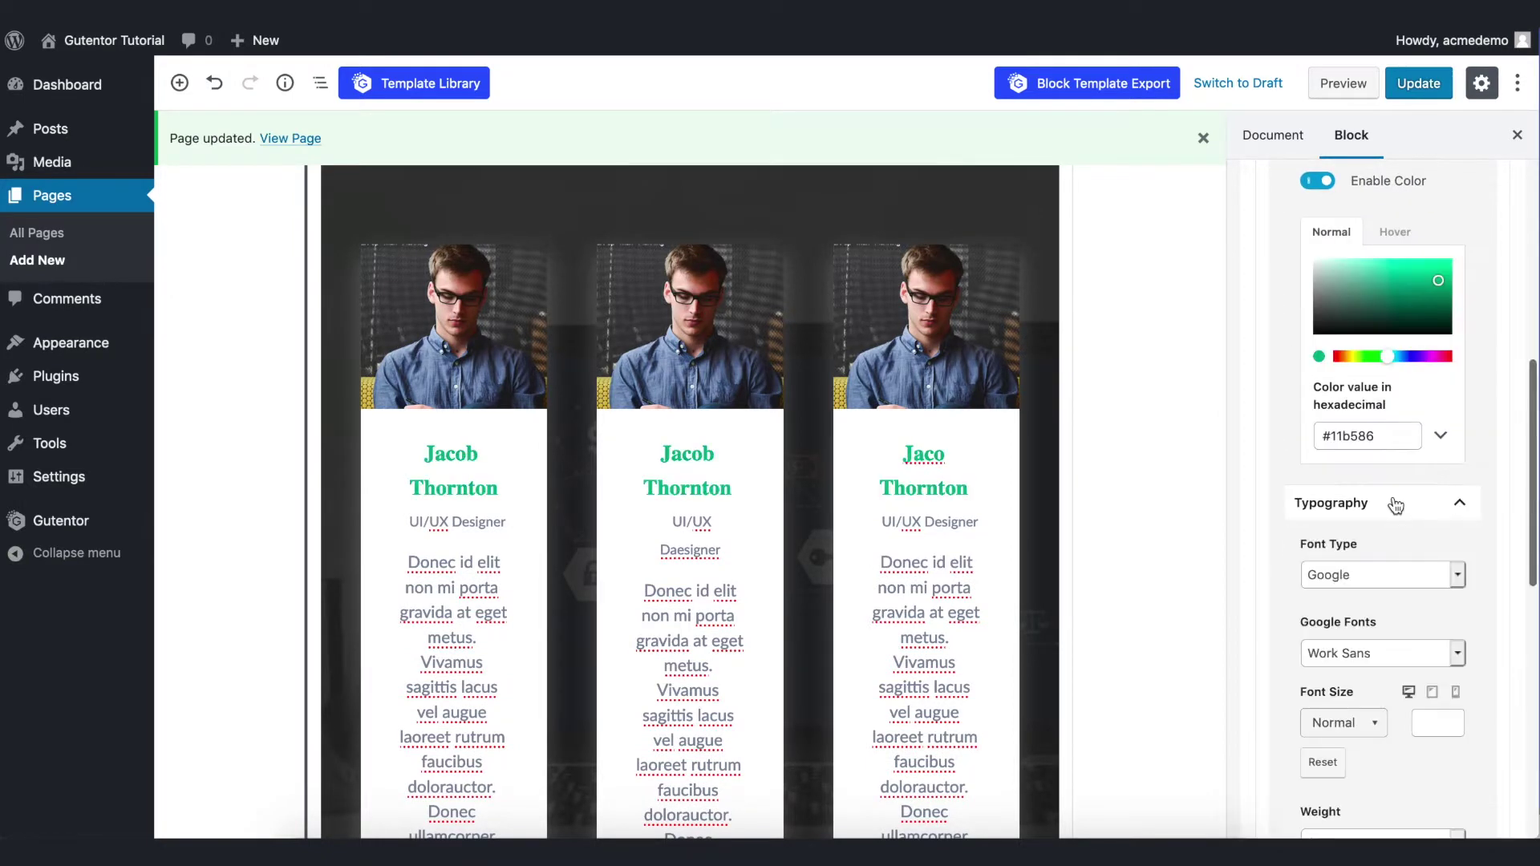
{"action": "left_click", "coordinate": [1383, 652]}
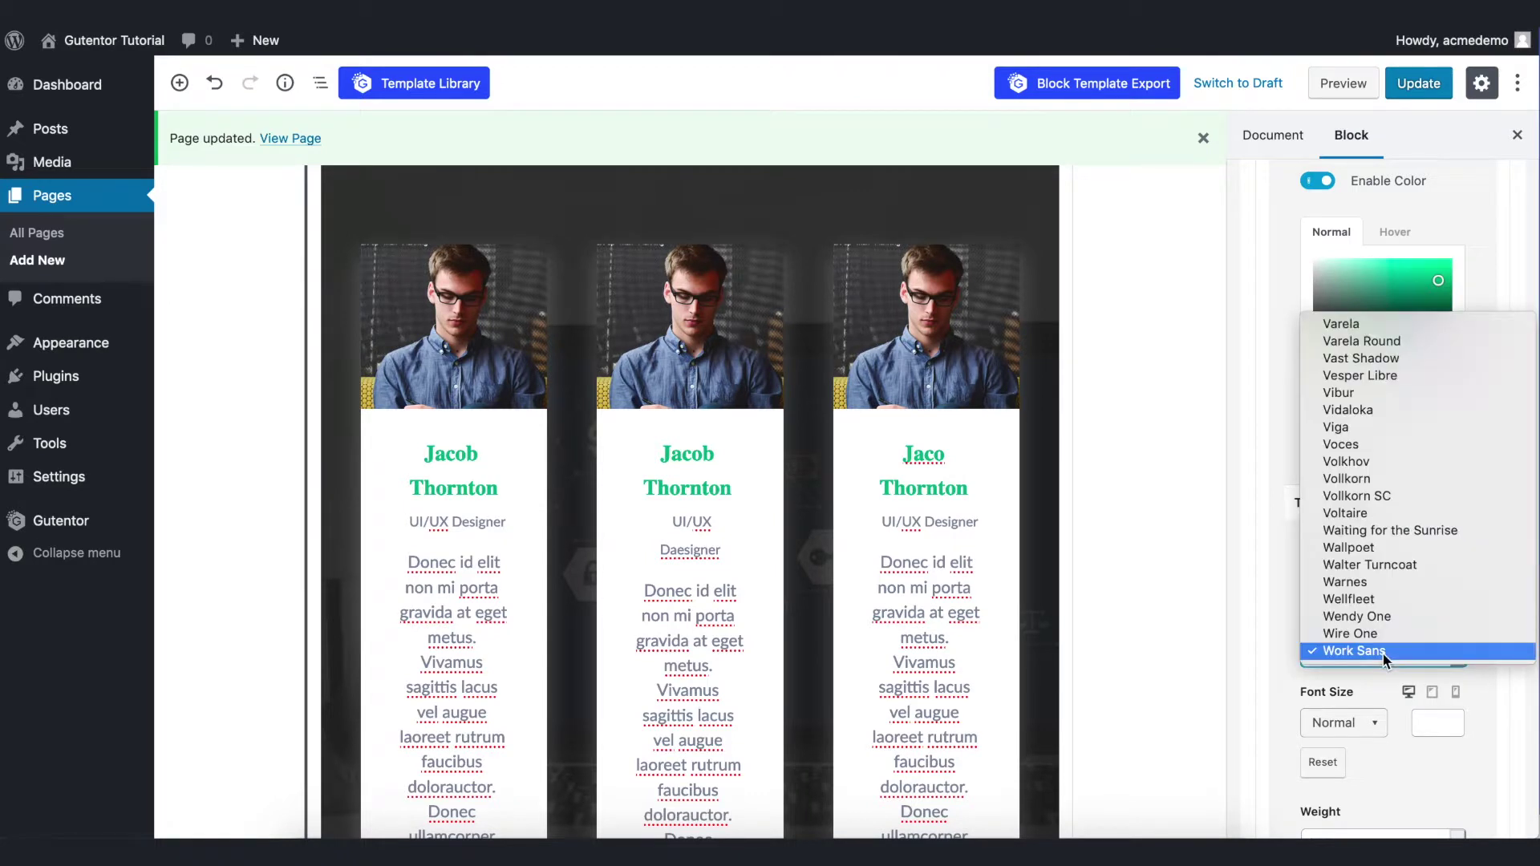
{"action": "left_click", "coordinate": [1384, 653]}
Set the normal color of the team designation text to blue #0346e4.
{"action": "scroll", "coordinate": [1368, 605], "scroll_direction": "down", "scroll_amount": 8}
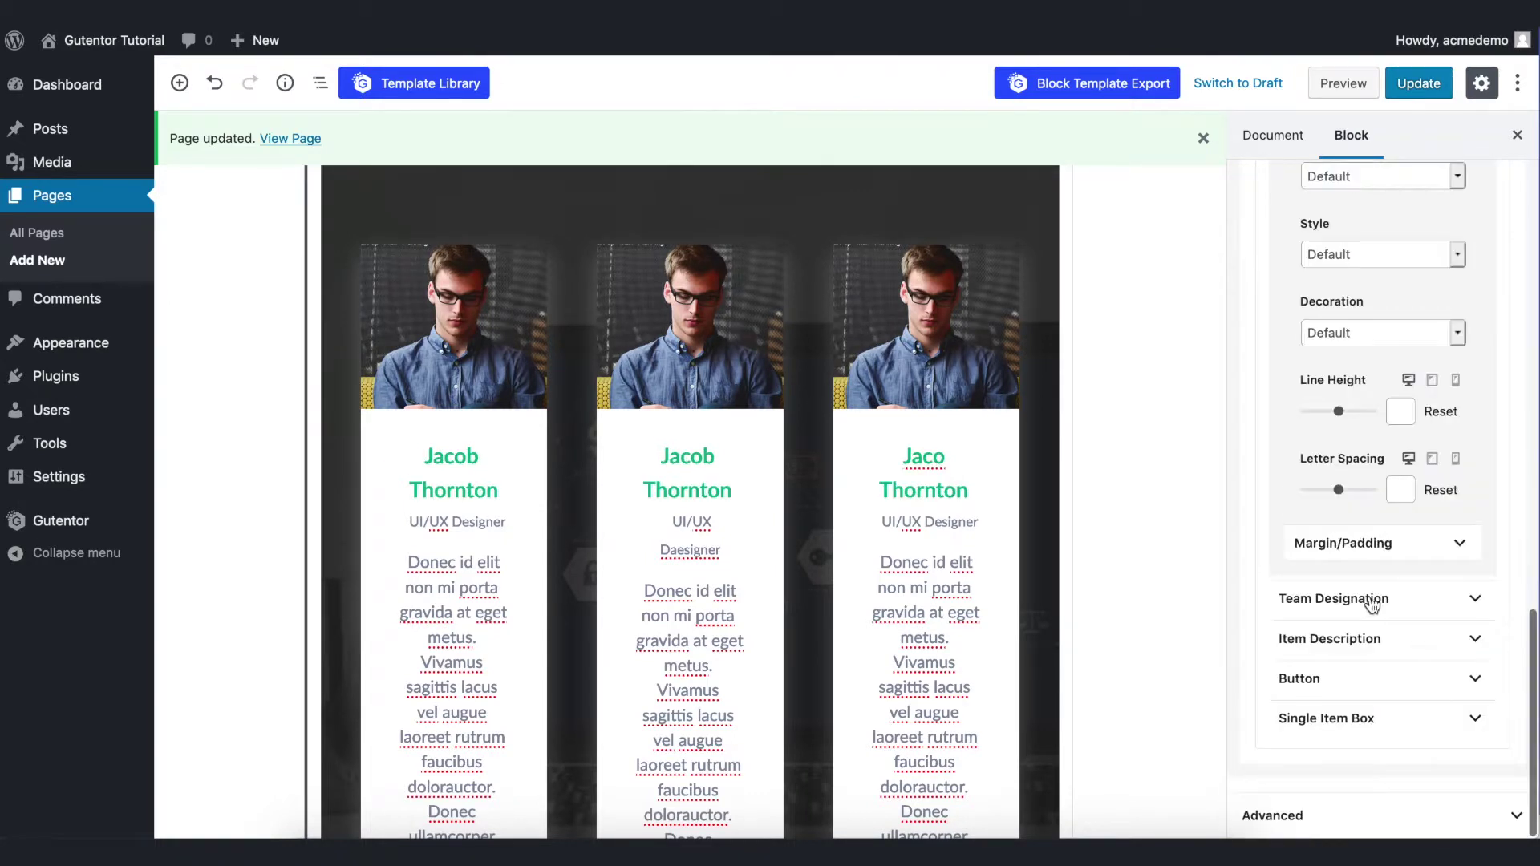
{"action": "left_click", "coordinate": [1390, 604]}
{"action": "scroll", "coordinate": [1391, 598], "scroll_direction": "down", "scroll_amount": 3}
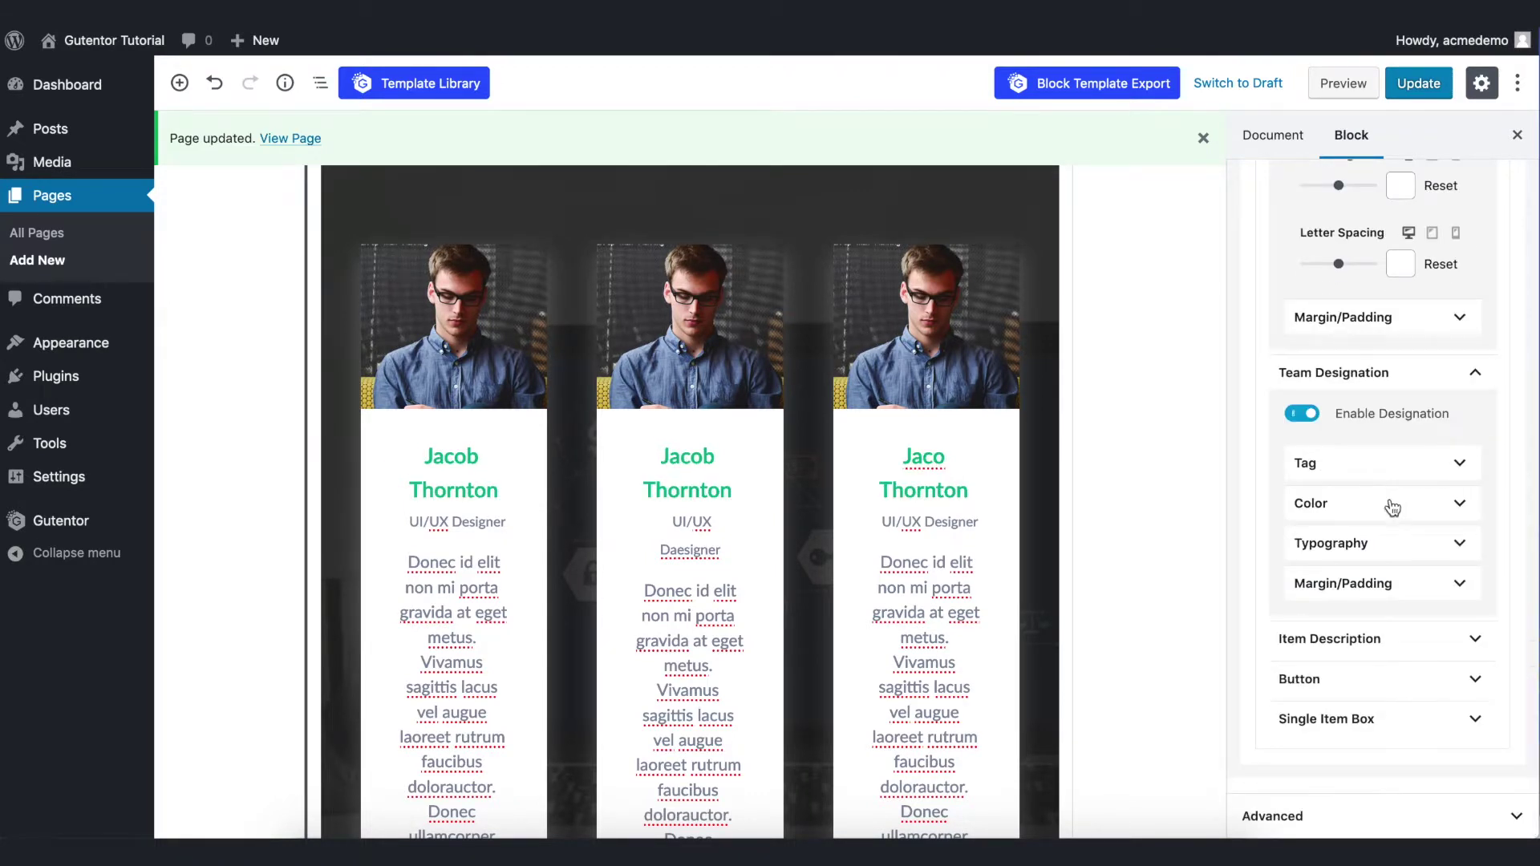
{"action": "left_click", "coordinate": [1393, 505]}
{"action": "left_click_drag", "start_coordinate": [1393, 645], "coordinate": [1450, 629]}
{"action": "scroll", "coordinate": [1402, 564], "scroll_direction": "down", "scroll_amount": 4}
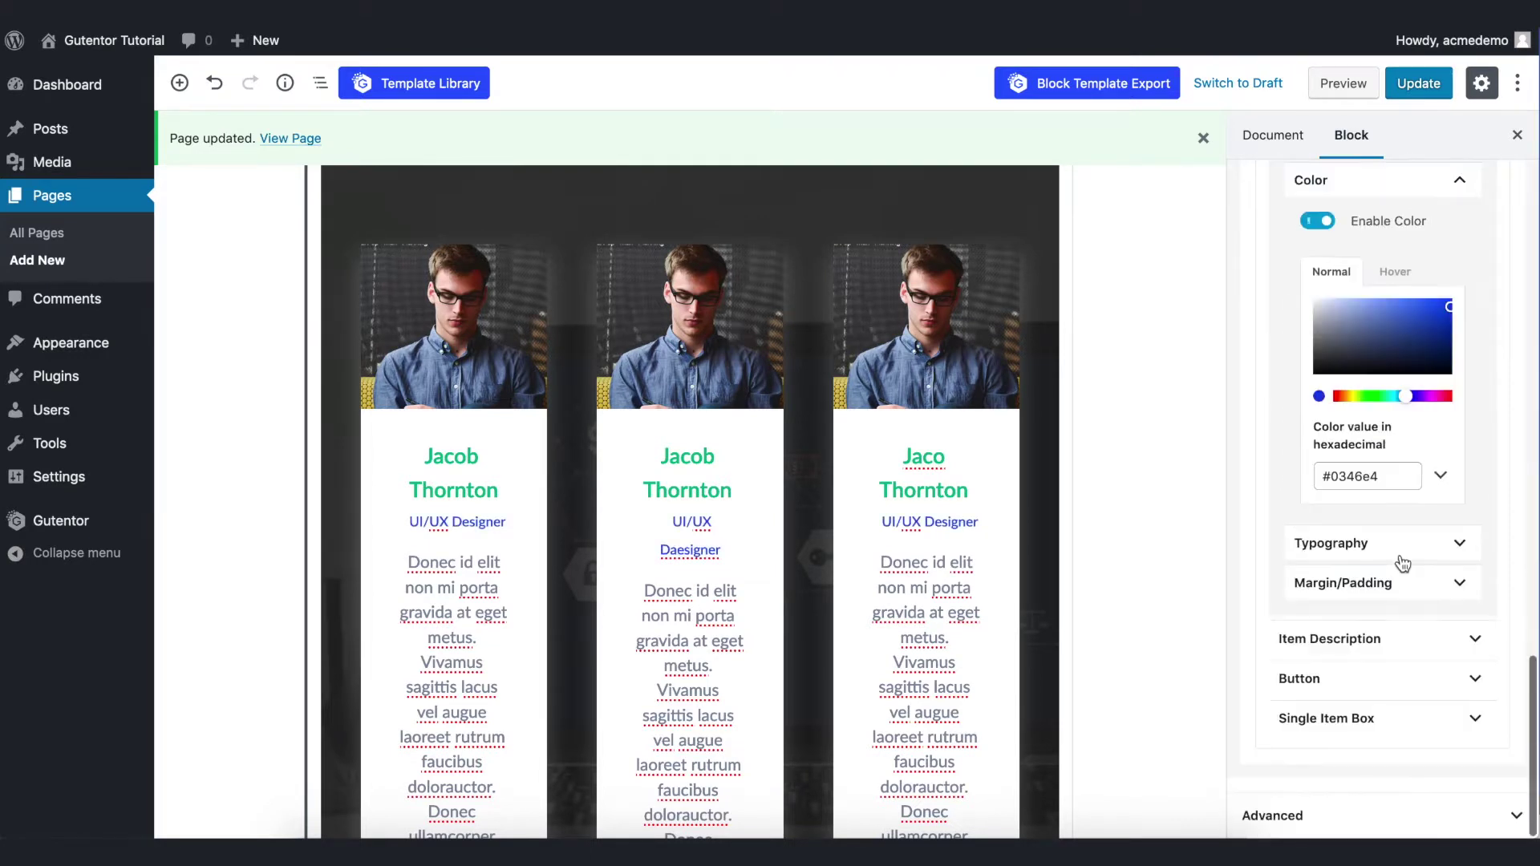
Set the normal color of the team cards' item description to black #000000.
{"action": "left_click", "coordinate": [1372, 641]}
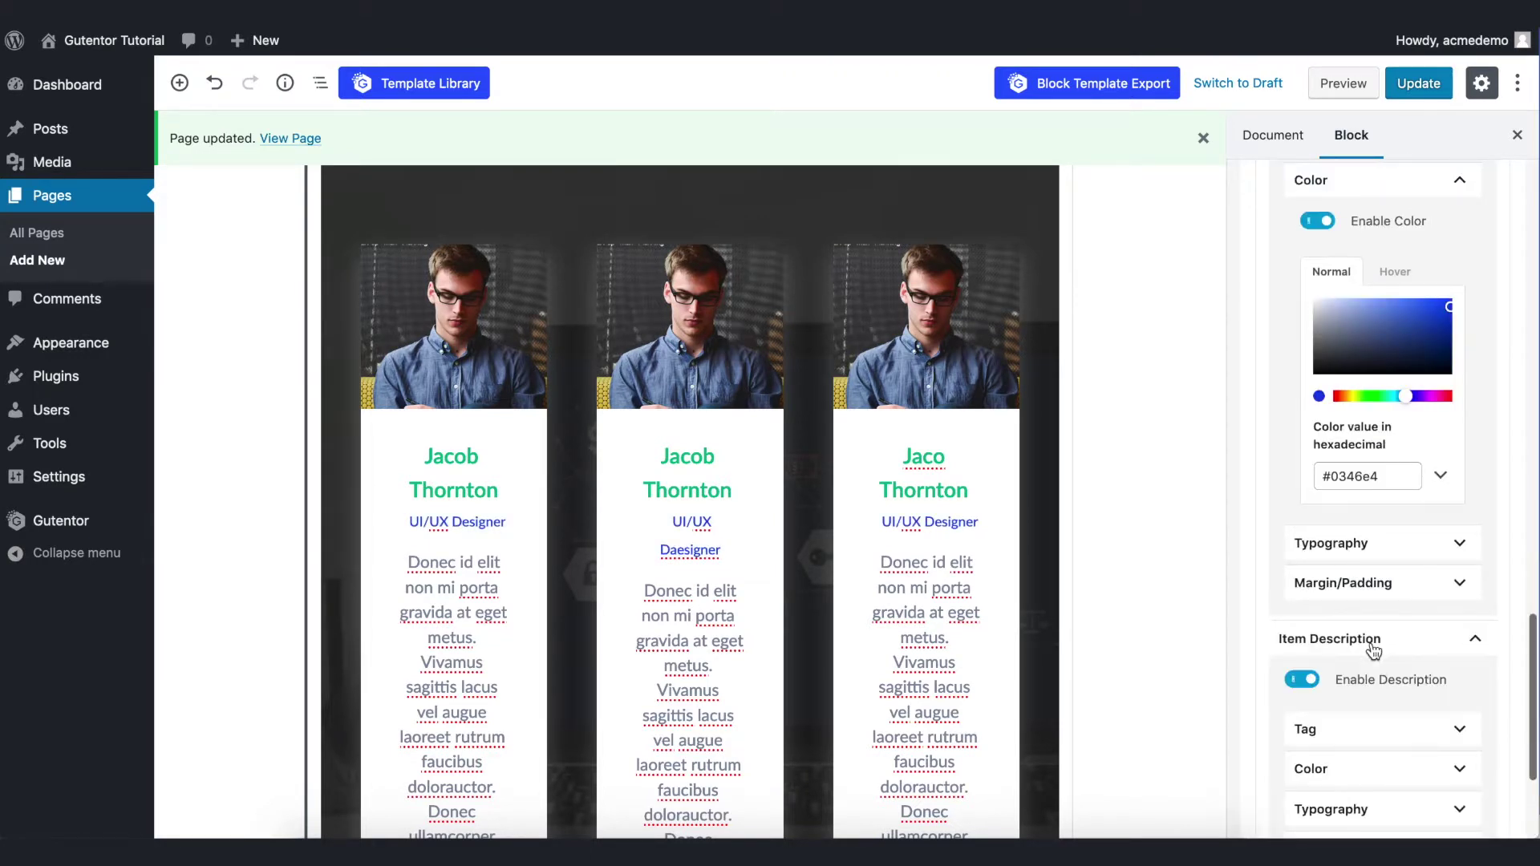
{"action": "scroll", "coordinate": [1372, 646], "scroll_direction": "down", "scroll_amount": 3}
{"action": "left_click", "coordinate": [1396, 549]}
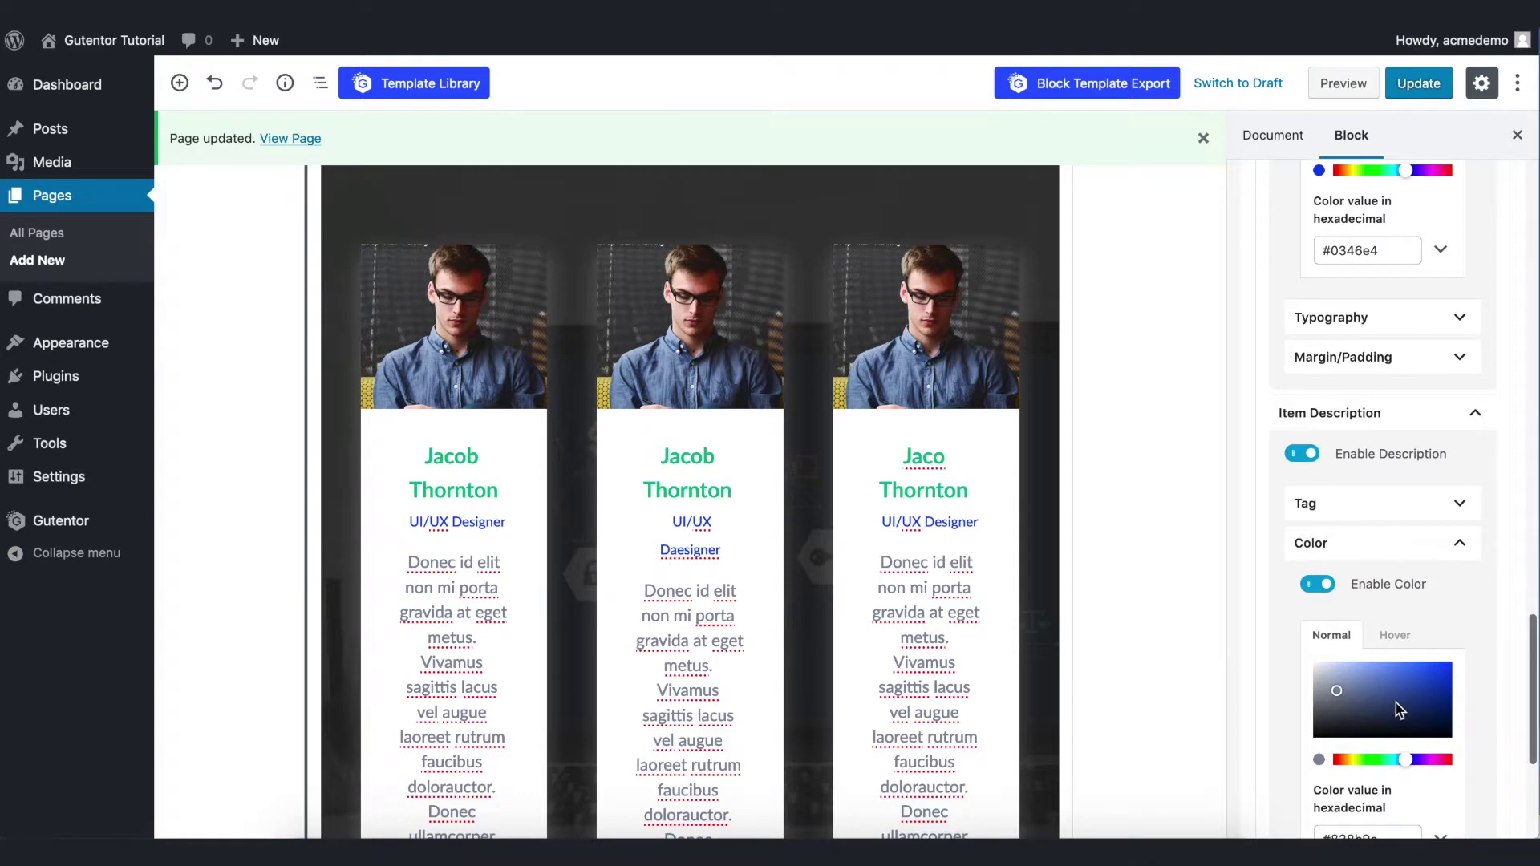
{"action": "scroll", "coordinate": [1474, 751], "scroll_direction": "down", "scroll_amount": 5}
{"action": "scroll", "coordinate": [1157, 528], "scroll_direction": "down", "scroll_amount": 3}
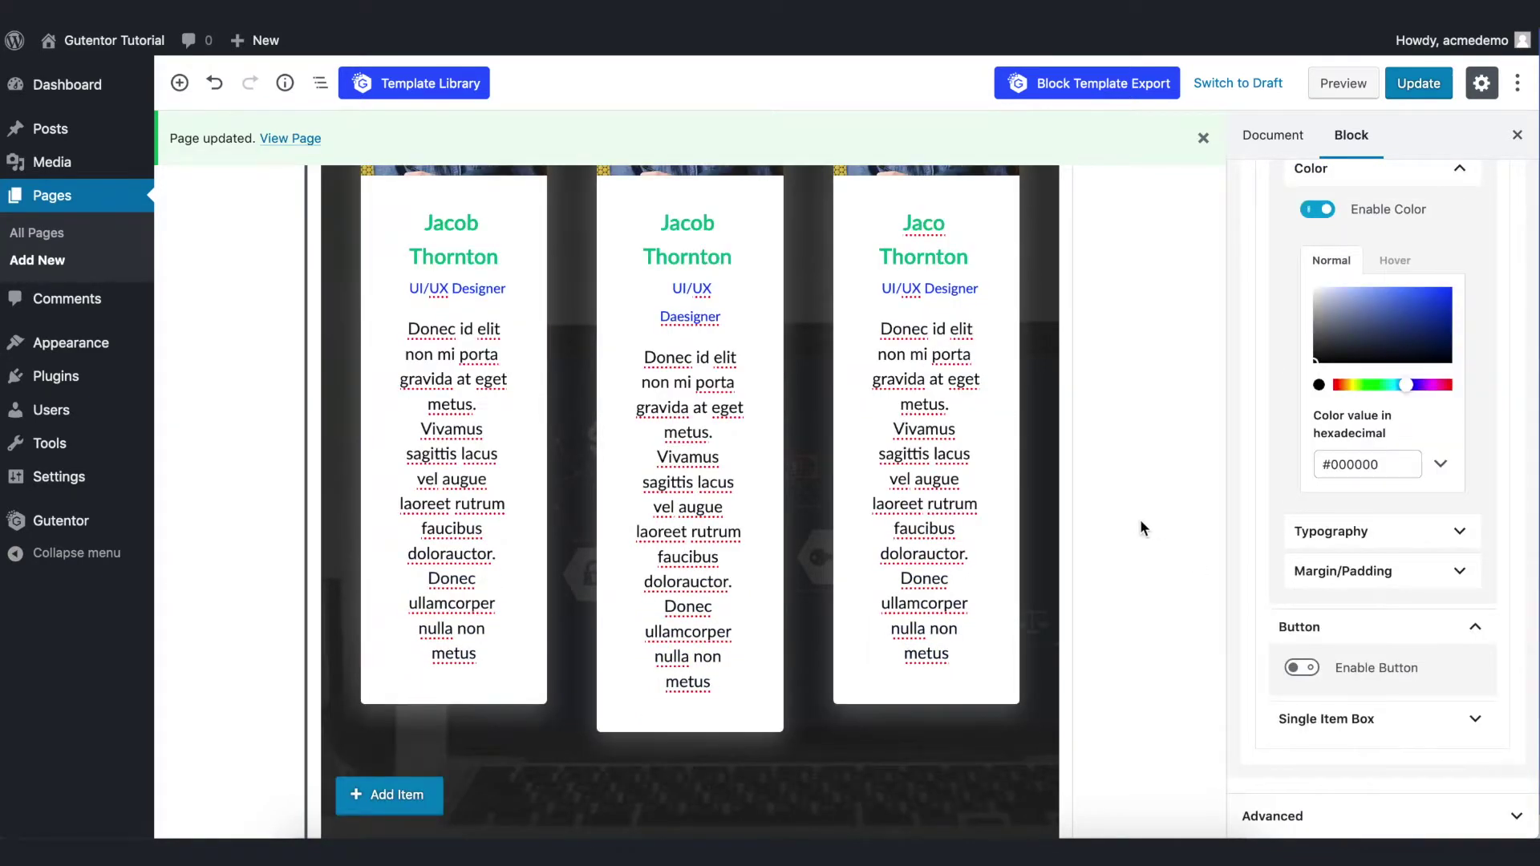
Try the Video and Color background types for the Team block and set the type back to Image.
{"action": "scroll", "coordinate": [1363, 562], "scroll_direction": "up", "scroll_amount": 10}
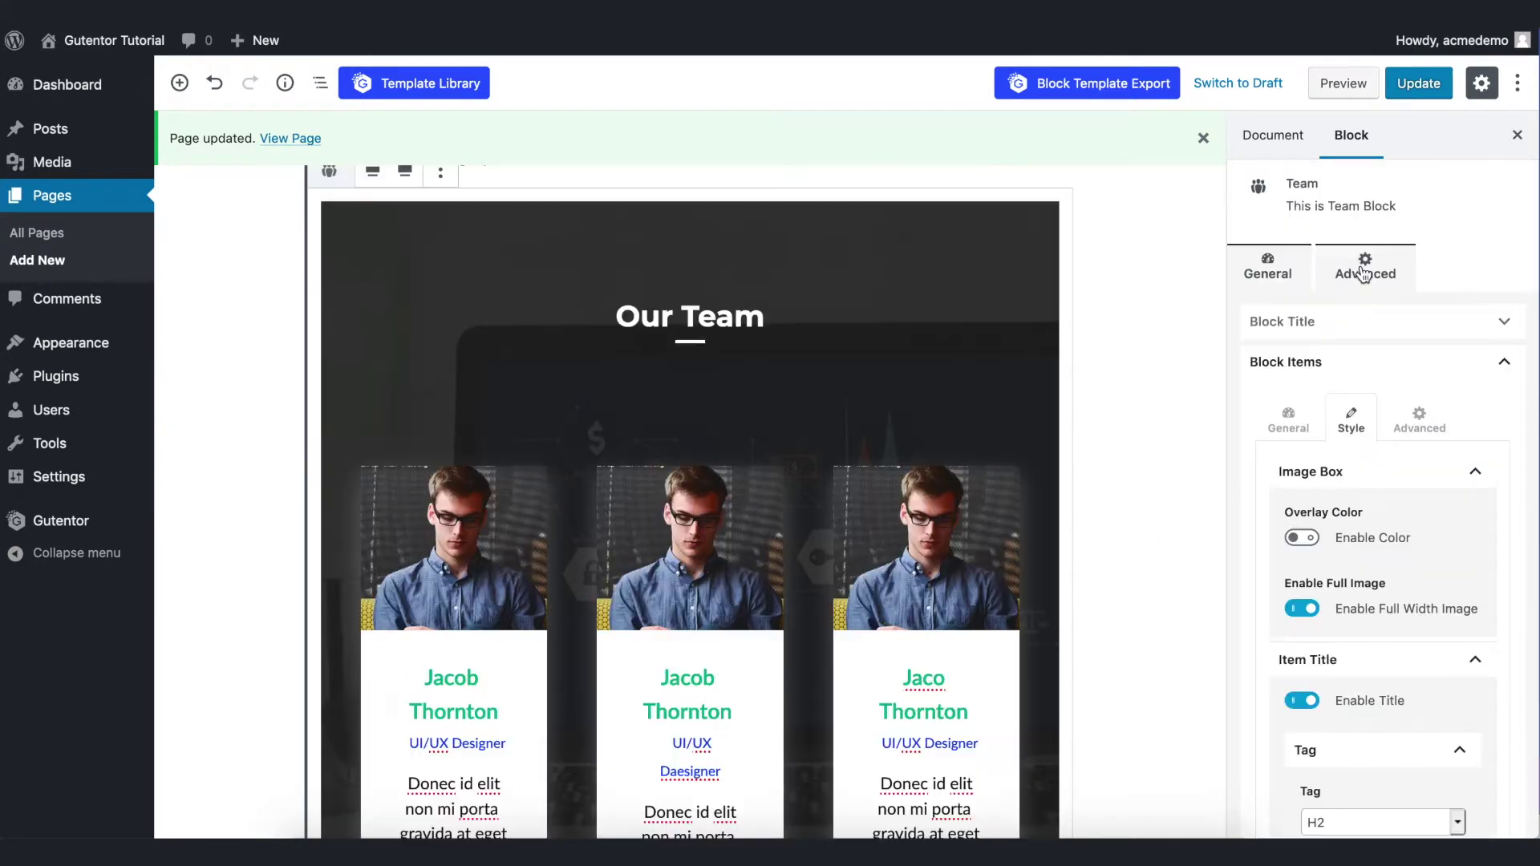
{"action": "left_click", "coordinate": [1365, 273]}
{"action": "left_click", "coordinate": [1286, 357]}
{"action": "left_click", "coordinate": [1371, 406]}
{"action": "left_click", "coordinate": [1371, 406]}
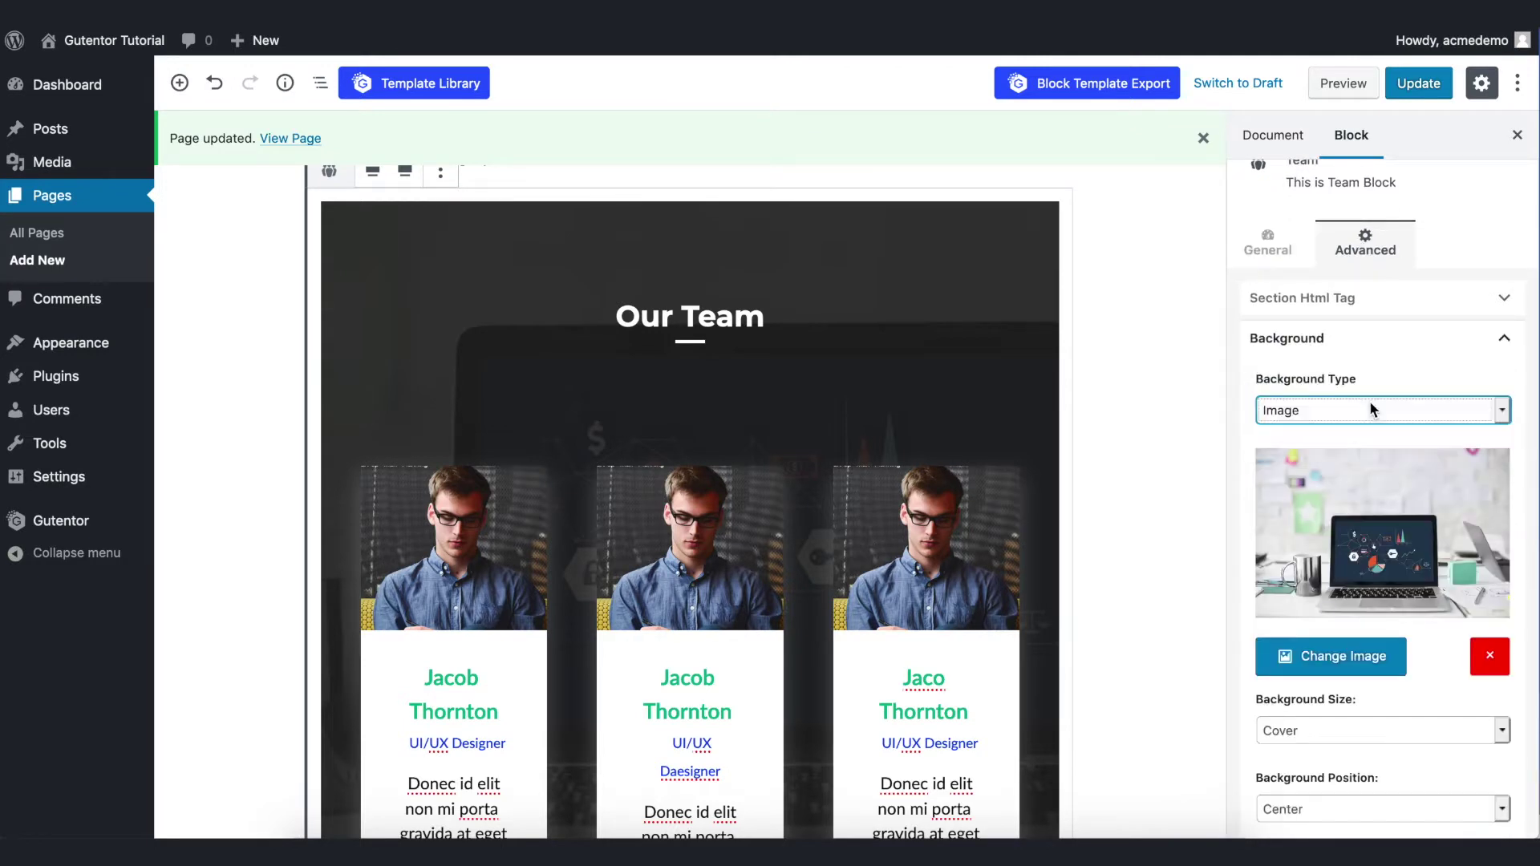
{"action": "left_click", "coordinate": [1371, 406]}
{"action": "left_click", "coordinate": [1373, 424]}
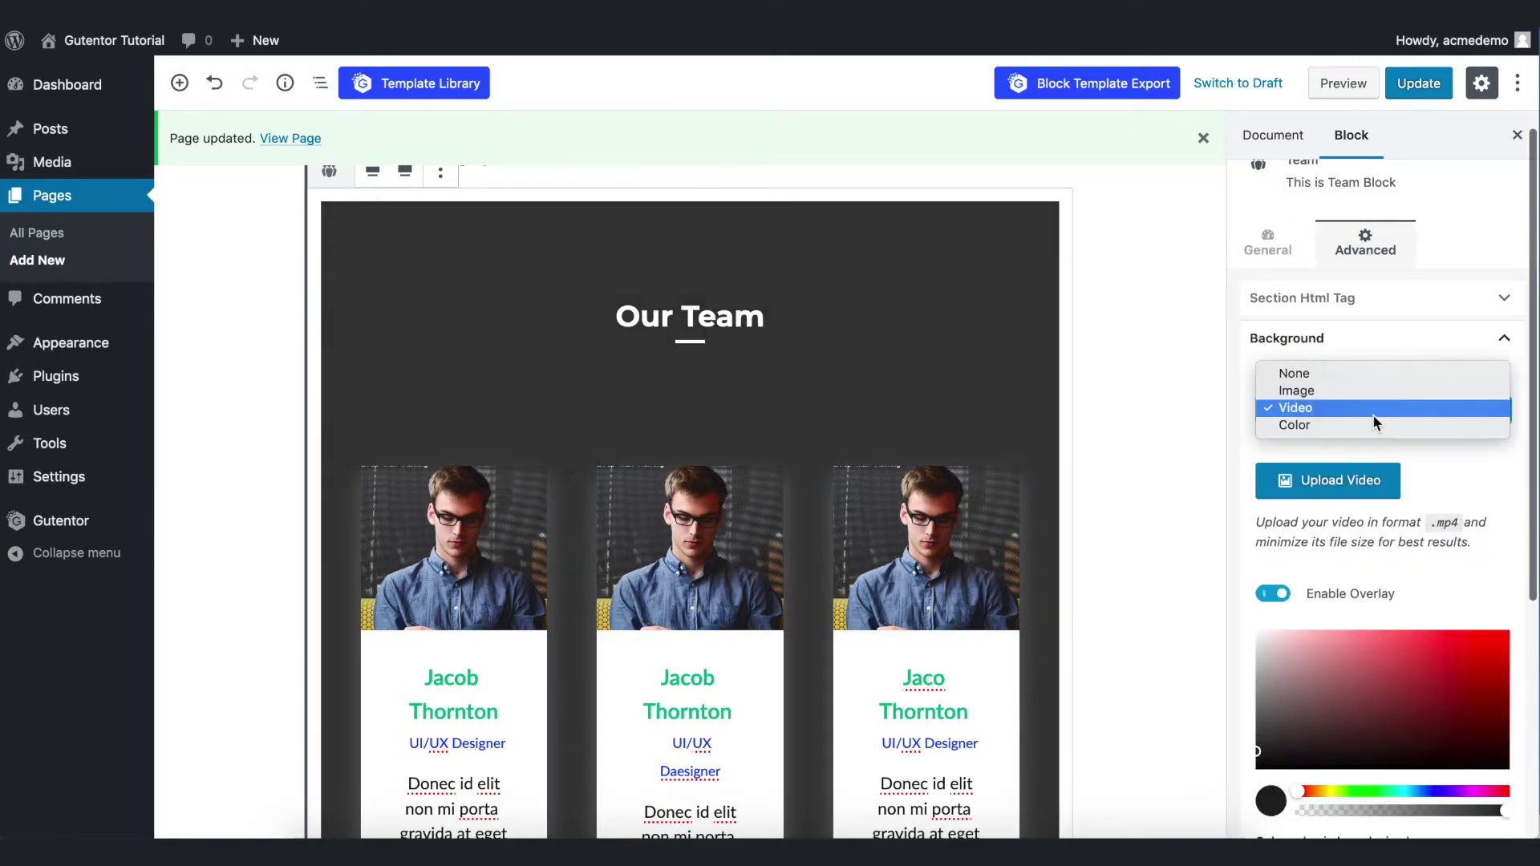
{"action": "left_click", "coordinate": [1371, 426]}
{"action": "left_click", "coordinate": [1367, 405]}
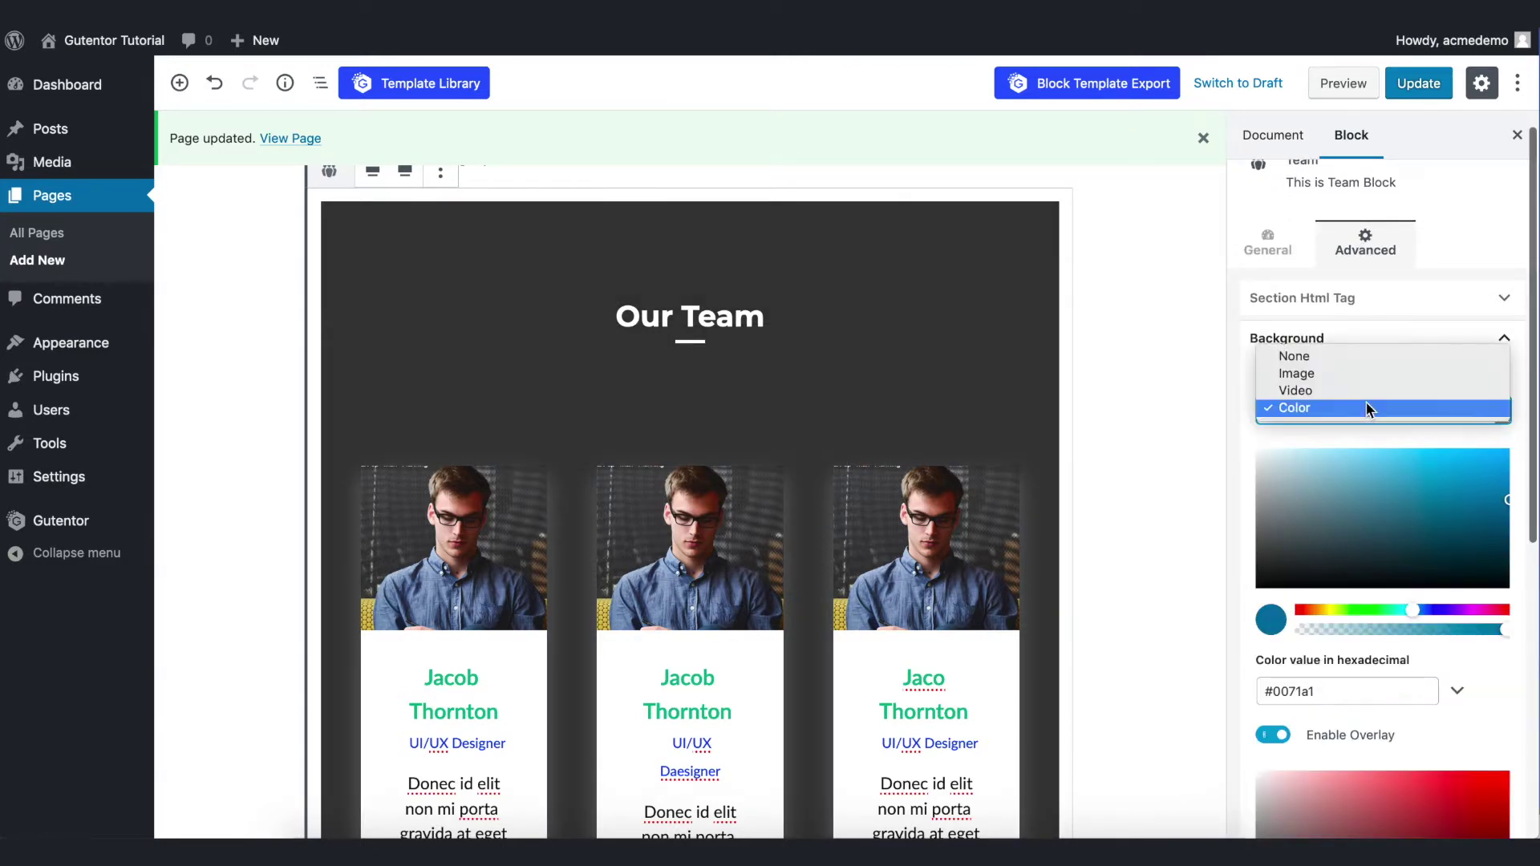
{"action": "left_click", "coordinate": [1358, 379]}
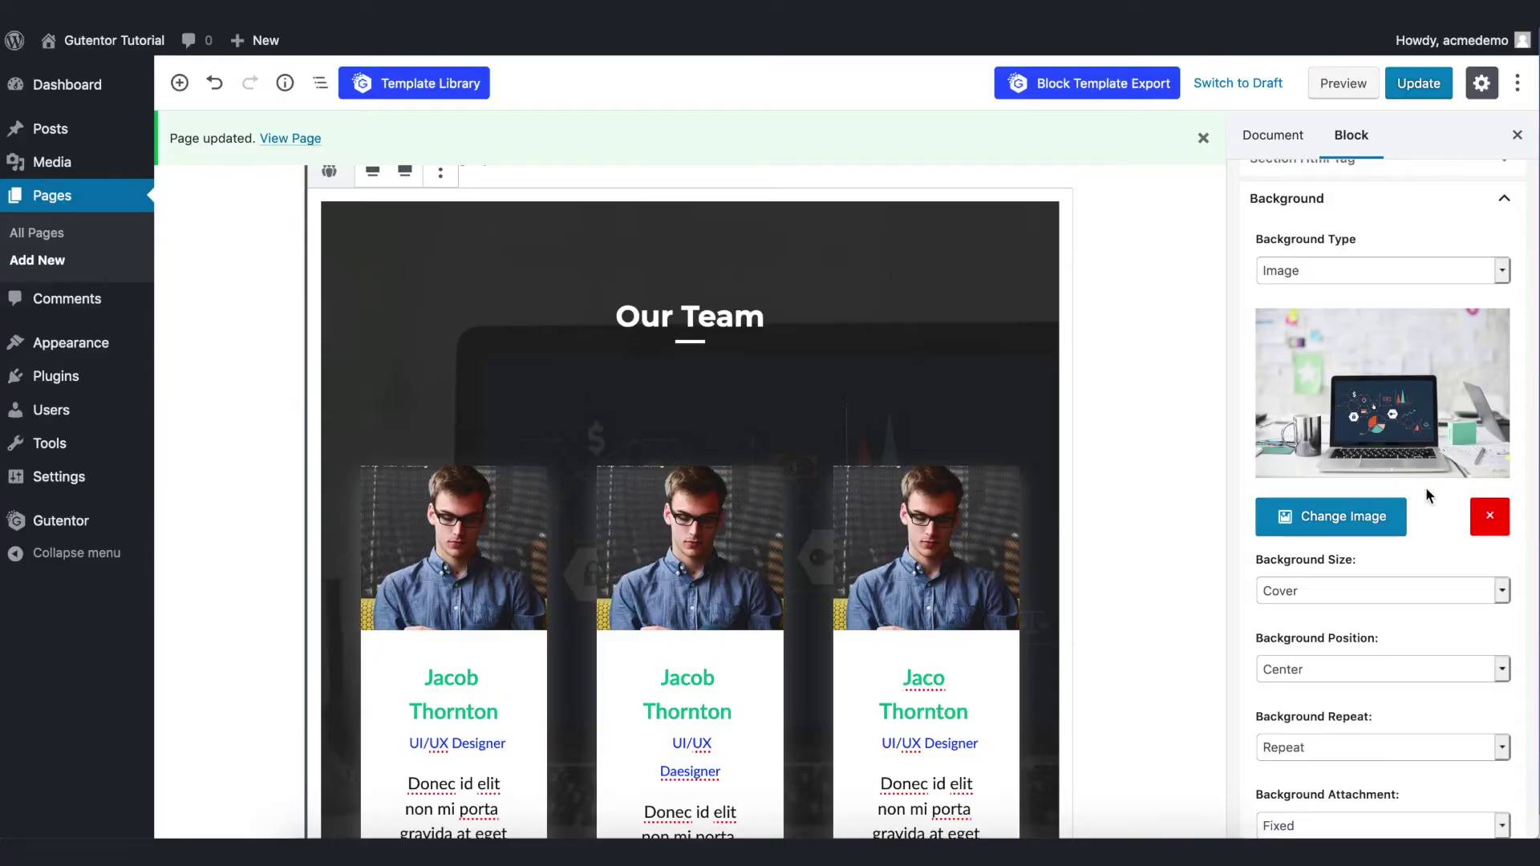
Replace the Team block's background image with About.jpg from the media library.
{"action": "left_click", "coordinate": [1363, 515]}
{"action": "left_click", "coordinate": [431, 557]}
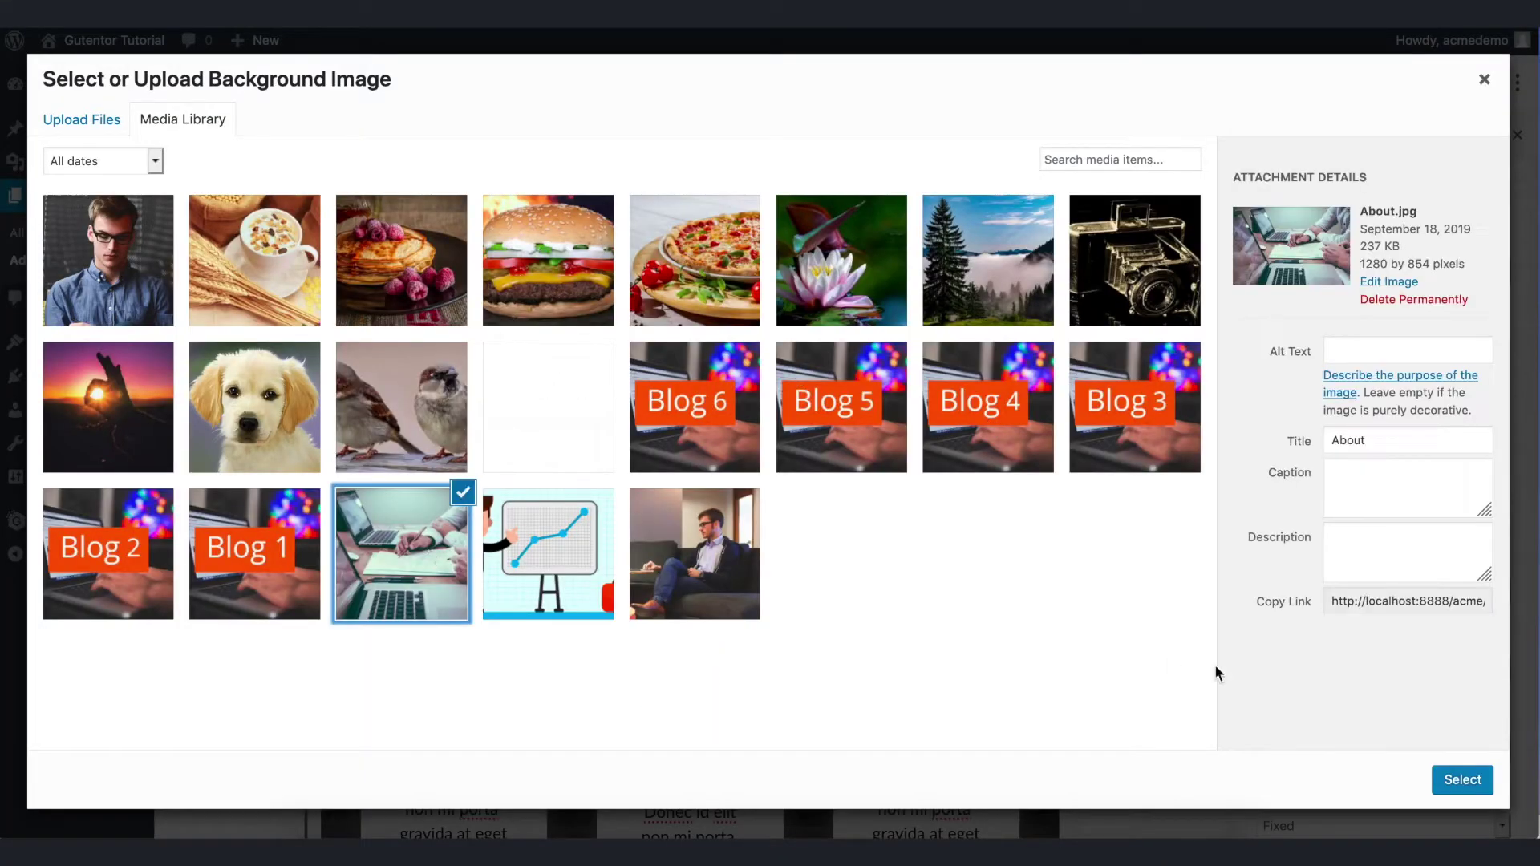
{"action": "left_click", "coordinate": [1452, 774]}
Try the Auto background size for the Team block and set it back to Cover.
{"action": "left_click", "coordinate": [1382, 459]}
{"action": "left_click", "coordinate": [1392, 464]}
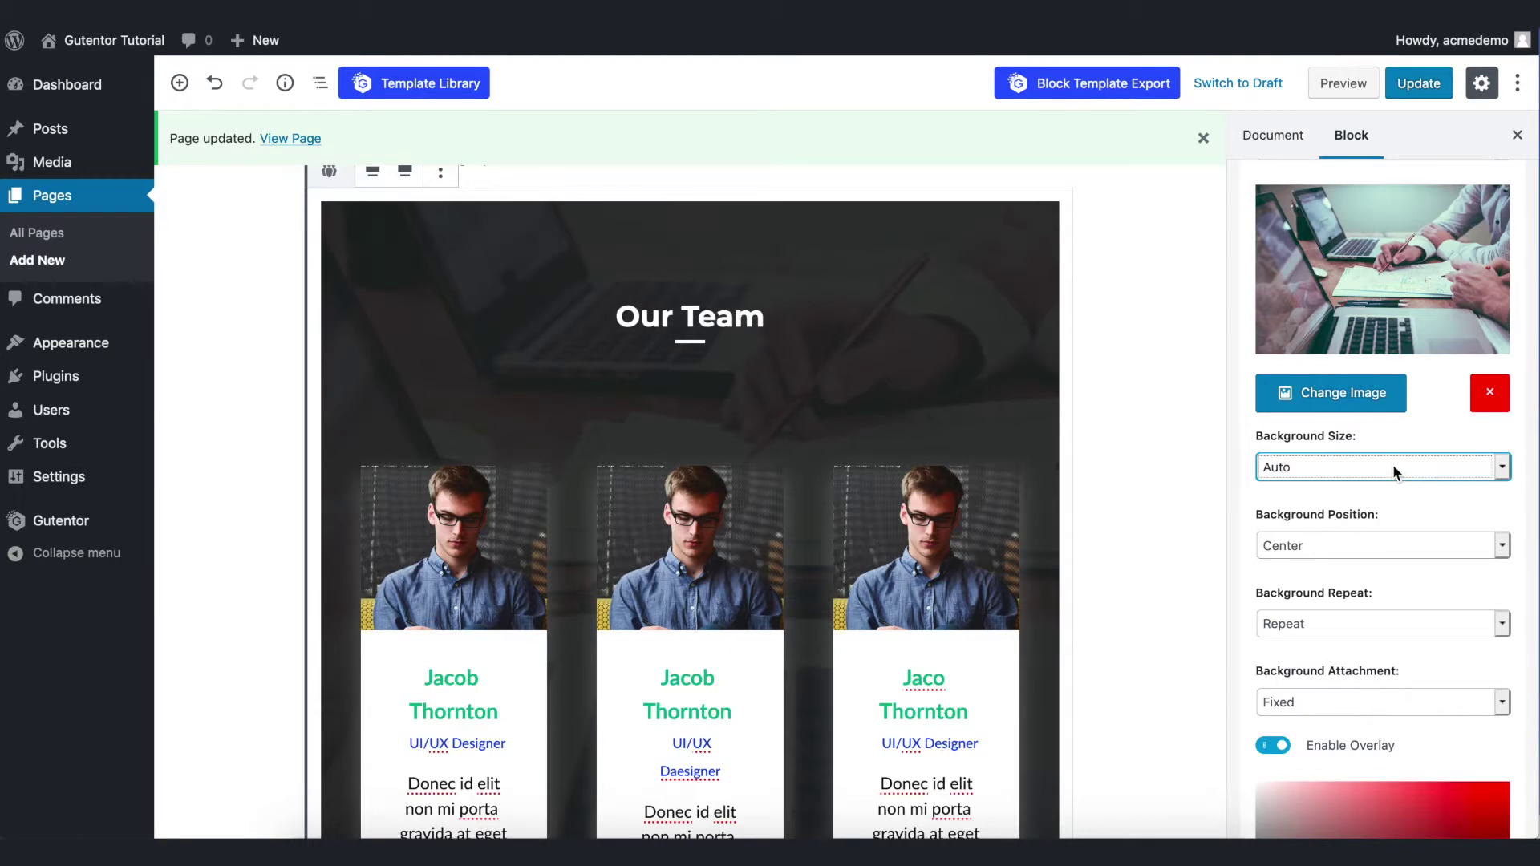
{"action": "left_click", "coordinate": [1392, 464]}
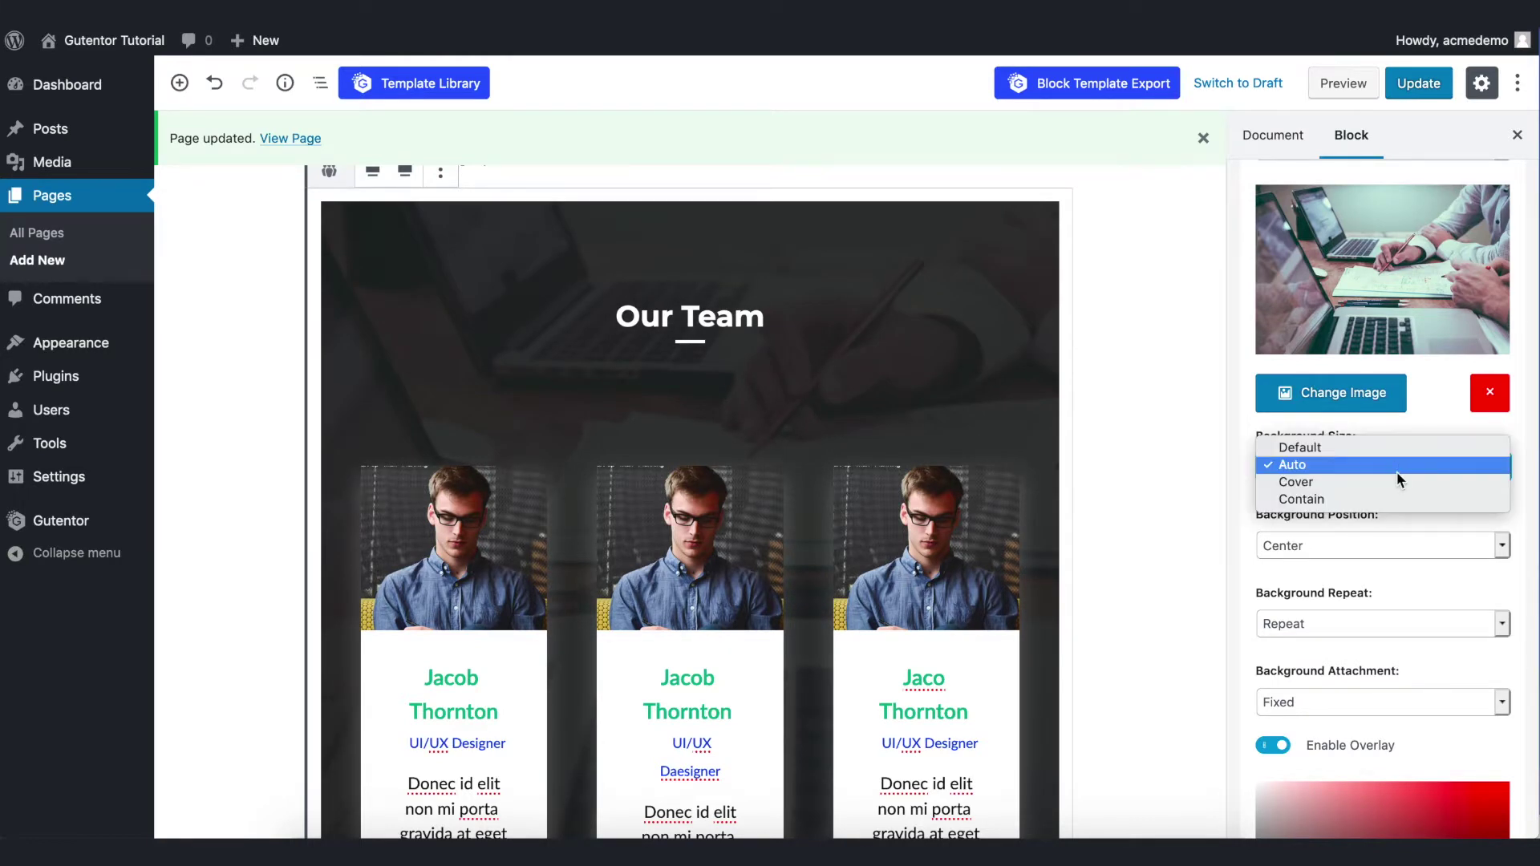
{"action": "left_click", "coordinate": [1397, 476]}
Change the background overlay to semi-transparent blue, RGB 40, 85, 230 with 0.53 opacity.
{"action": "scroll", "coordinate": [1397, 476], "scroll_direction": "down", "scroll_amount": 3}
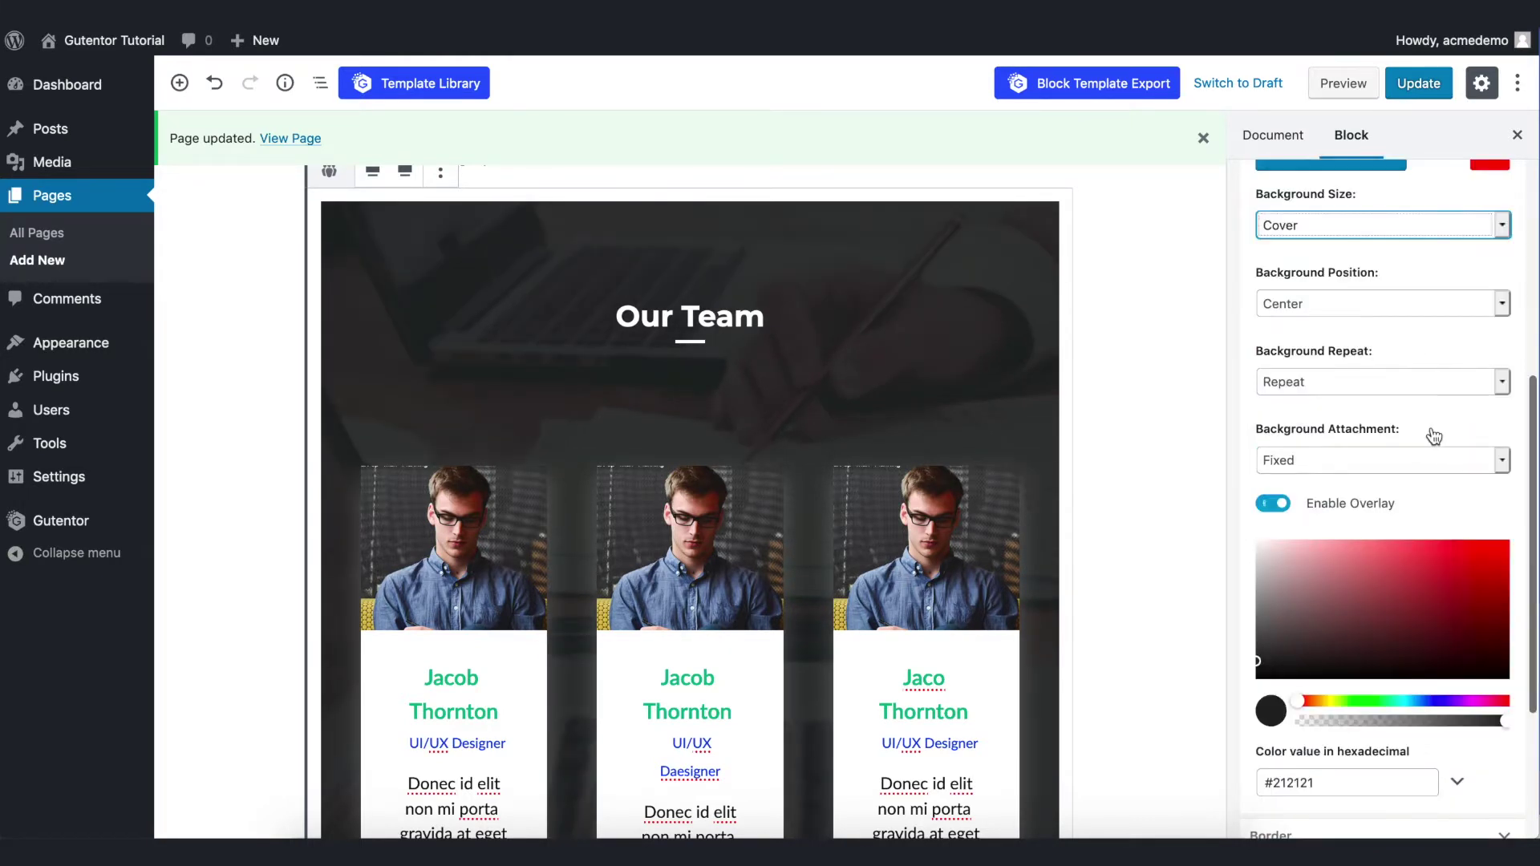
{"action": "scroll", "coordinate": [1428, 371], "scroll_direction": "down", "scroll_amount": 2}
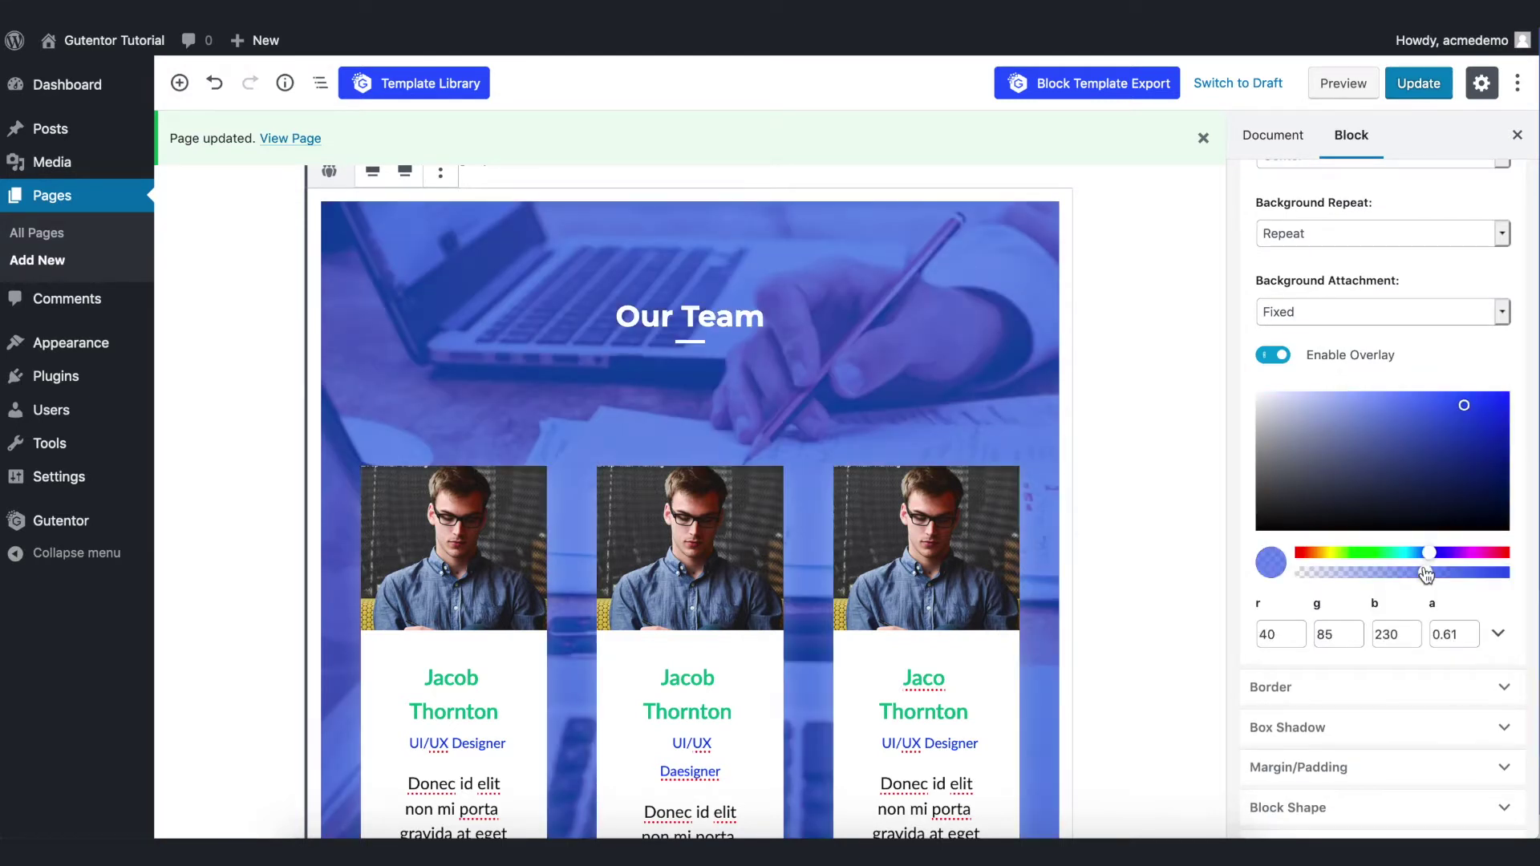
{"action": "left_click_drag", "start_coordinate": [1426, 574], "coordinate": [1420, 575]}
Try a layered wave shape along the top edge of the Team block.
{"action": "scroll", "coordinate": [1346, 495], "scroll_direction": "down", "scroll_amount": 1}
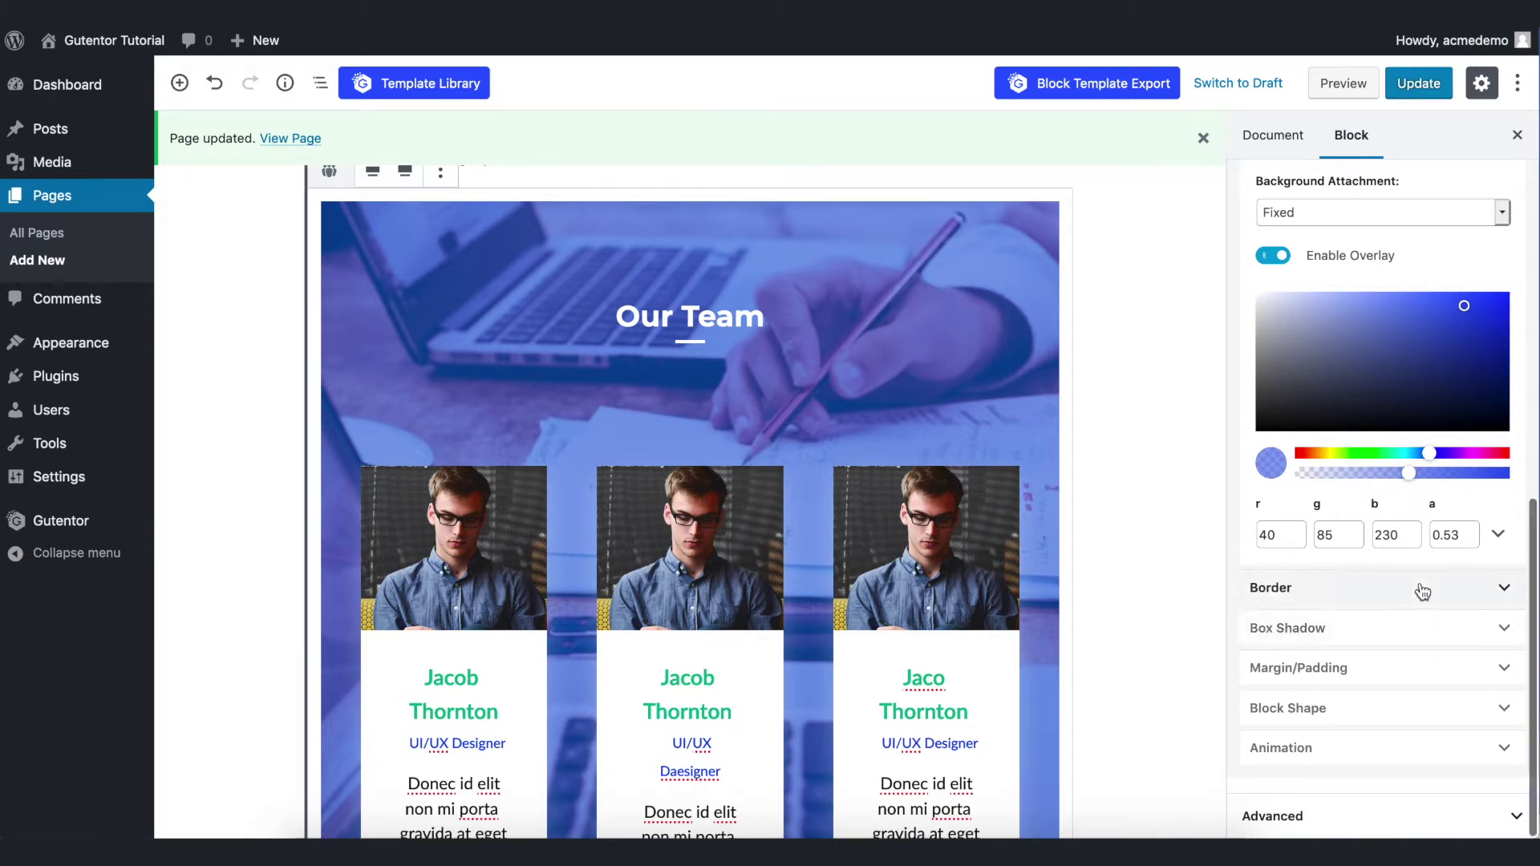
{"action": "left_click", "coordinate": [1400, 750]}
{"action": "left_click", "coordinate": [1400, 750]}
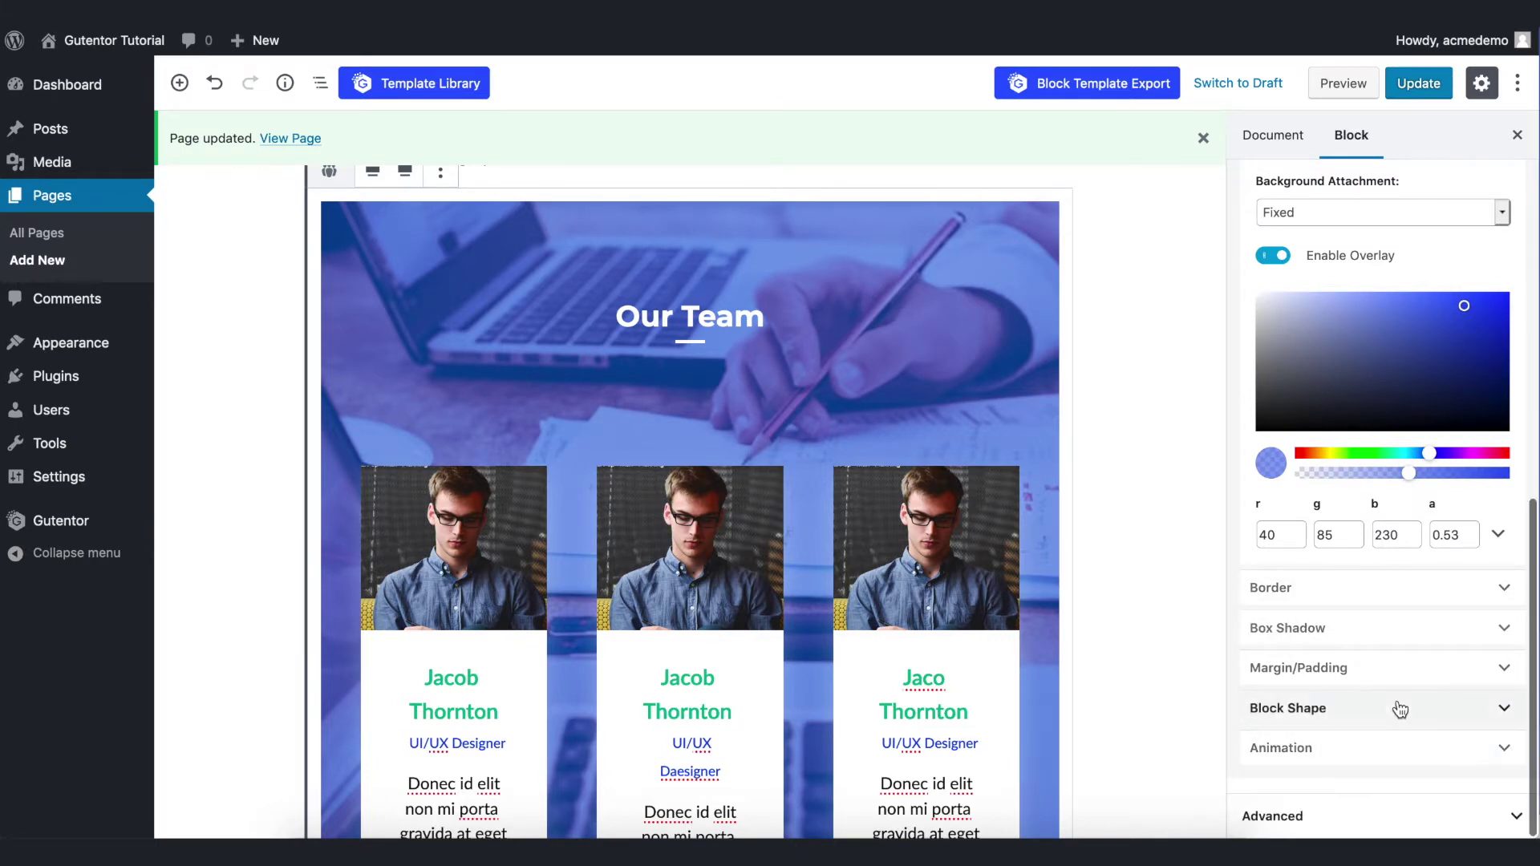
{"action": "left_click", "coordinate": [1400, 709]}
{"action": "left_click", "coordinate": [1435, 832]}
{"action": "left_click", "coordinate": [1392, 618]}
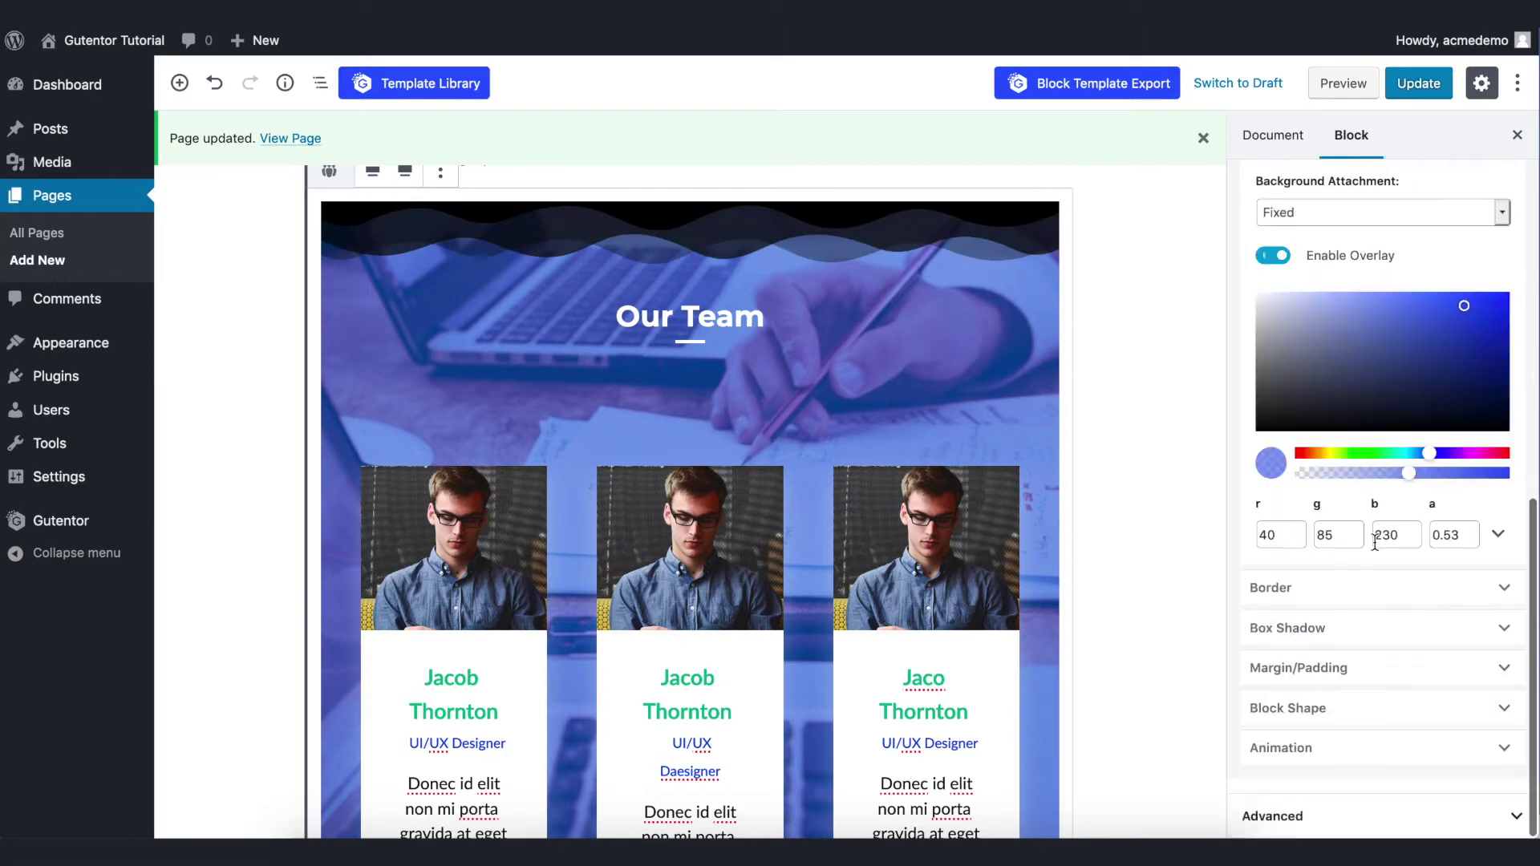
Set the Team block's top shape to the smooth single-curve divider.
{"action": "left_click", "coordinate": [1362, 712]}
{"action": "scroll", "coordinate": [1371, 706], "scroll_direction": "down", "scroll_amount": 3}
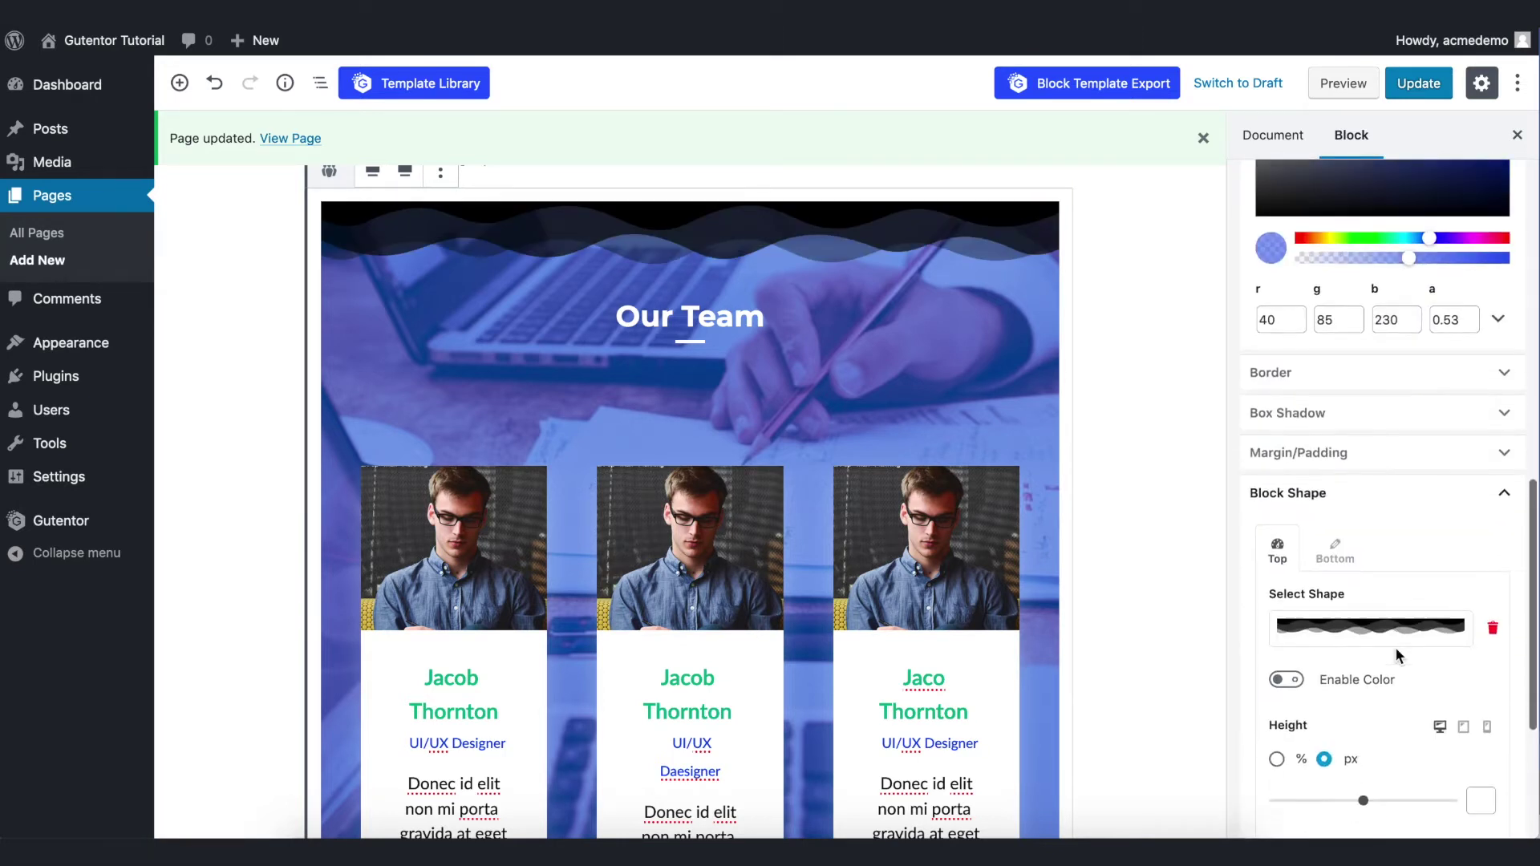
{"action": "left_click", "coordinate": [1386, 618]}
{"action": "scroll", "coordinate": [1403, 690], "scroll_direction": "down", "scroll_amount": 3}
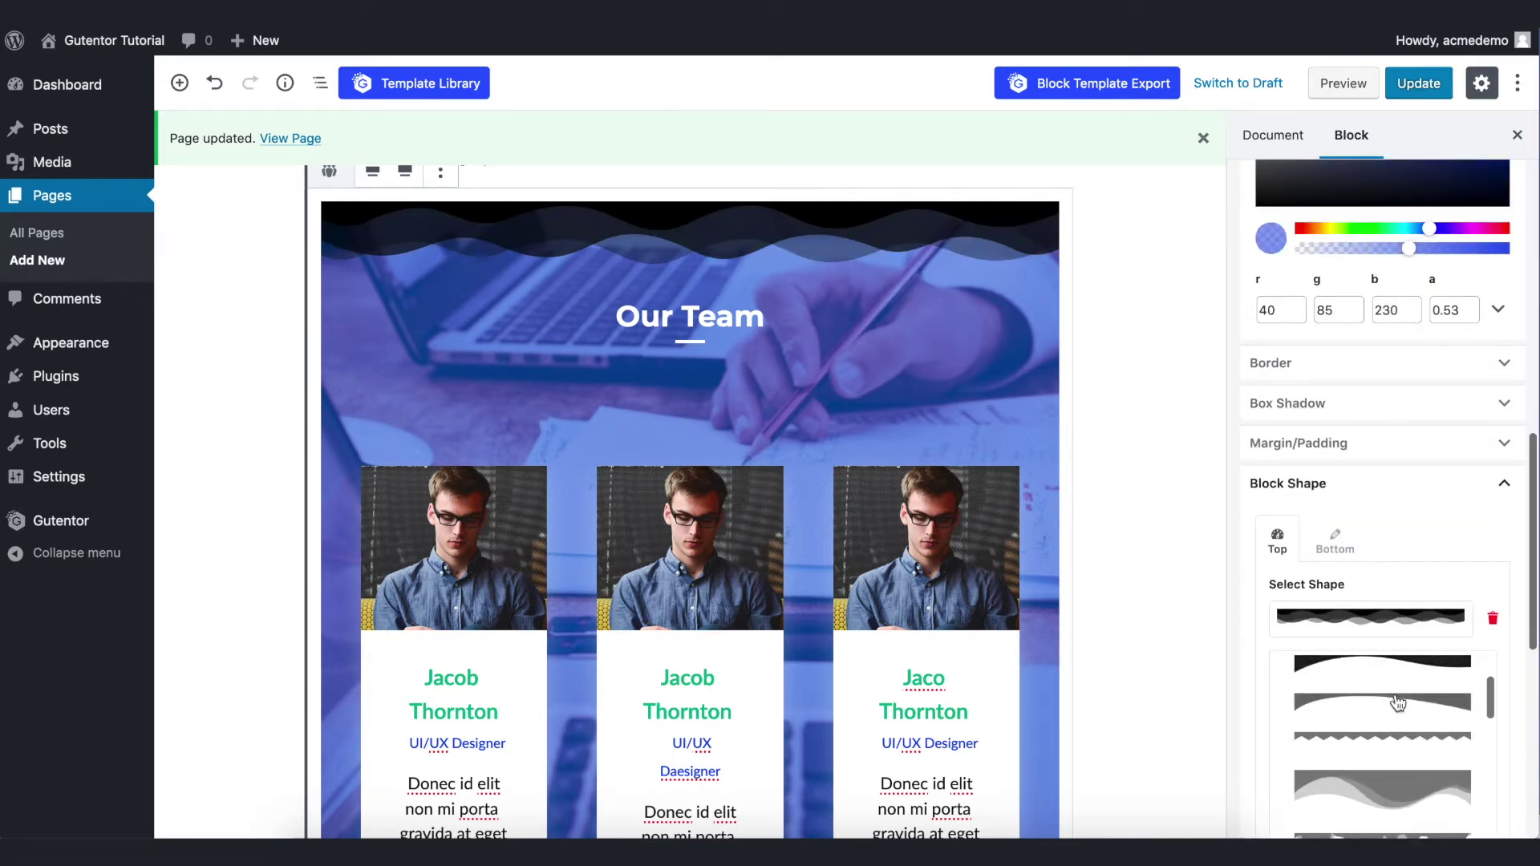
{"action": "left_click", "coordinate": [1396, 704]}
Enable a custom color for the top block shape and set it to blue #2323cb.
{"action": "scroll", "coordinate": [1394, 577], "scroll_direction": "down", "scroll_amount": 5}
{"action": "left_click", "coordinate": [1287, 508]}
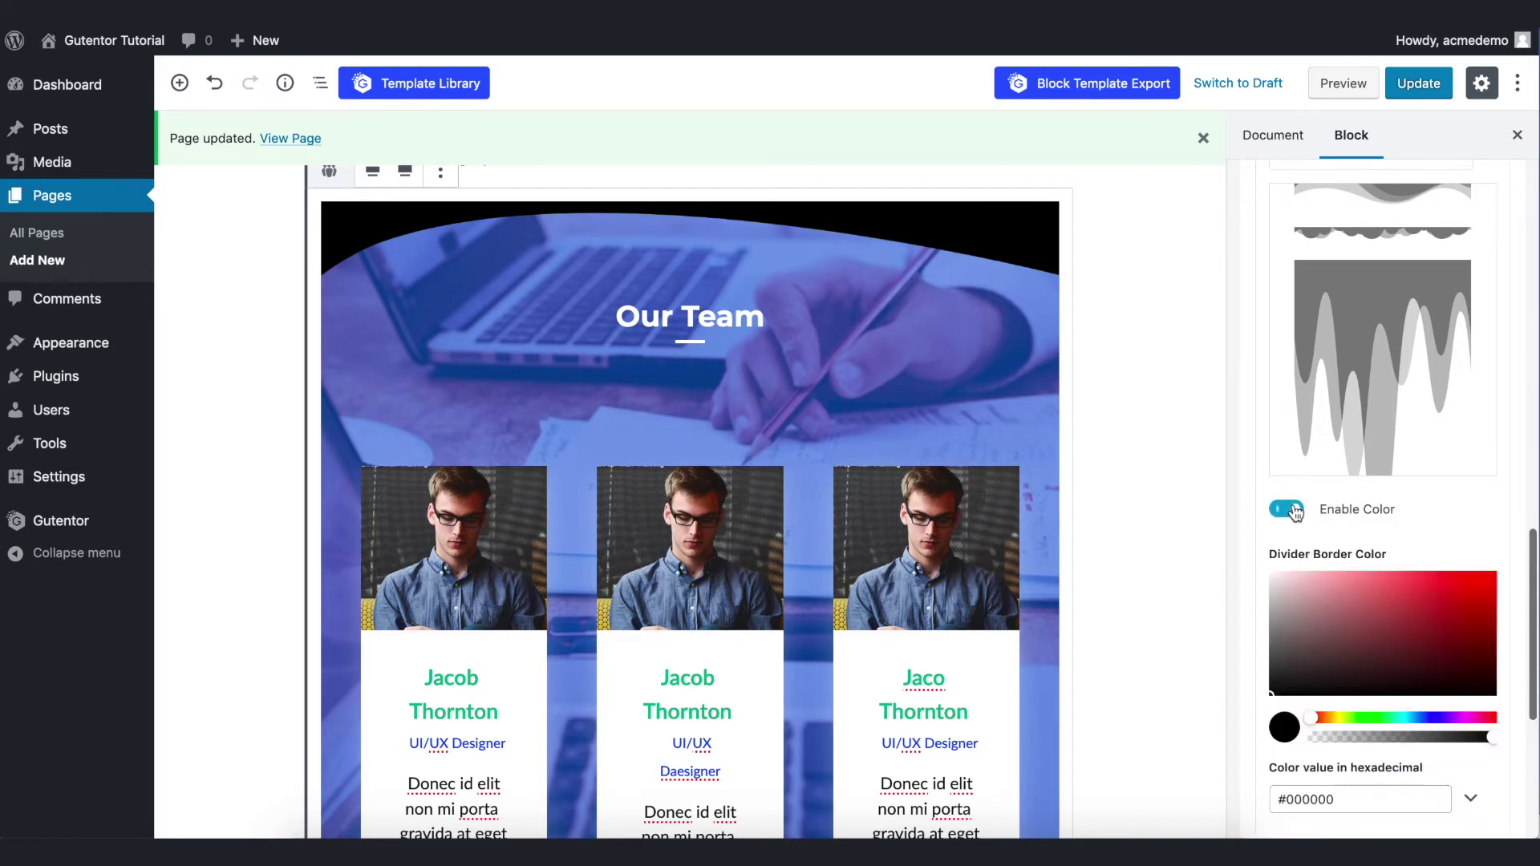
{"action": "left_click", "coordinate": [1396, 717]}
{"action": "left_click", "coordinate": [1435, 718]}
{"action": "left_click", "coordinate": [1458, 596]}
Try the BounceInLeft animation on the Team block, and set its animation to Pulse.
{"action": "scroll", "coordinate": [1395, 603], "scroll_direction": "down", "scroll_amount": 5}
{"action": "left_click", "coordinate": [1341, 746]}
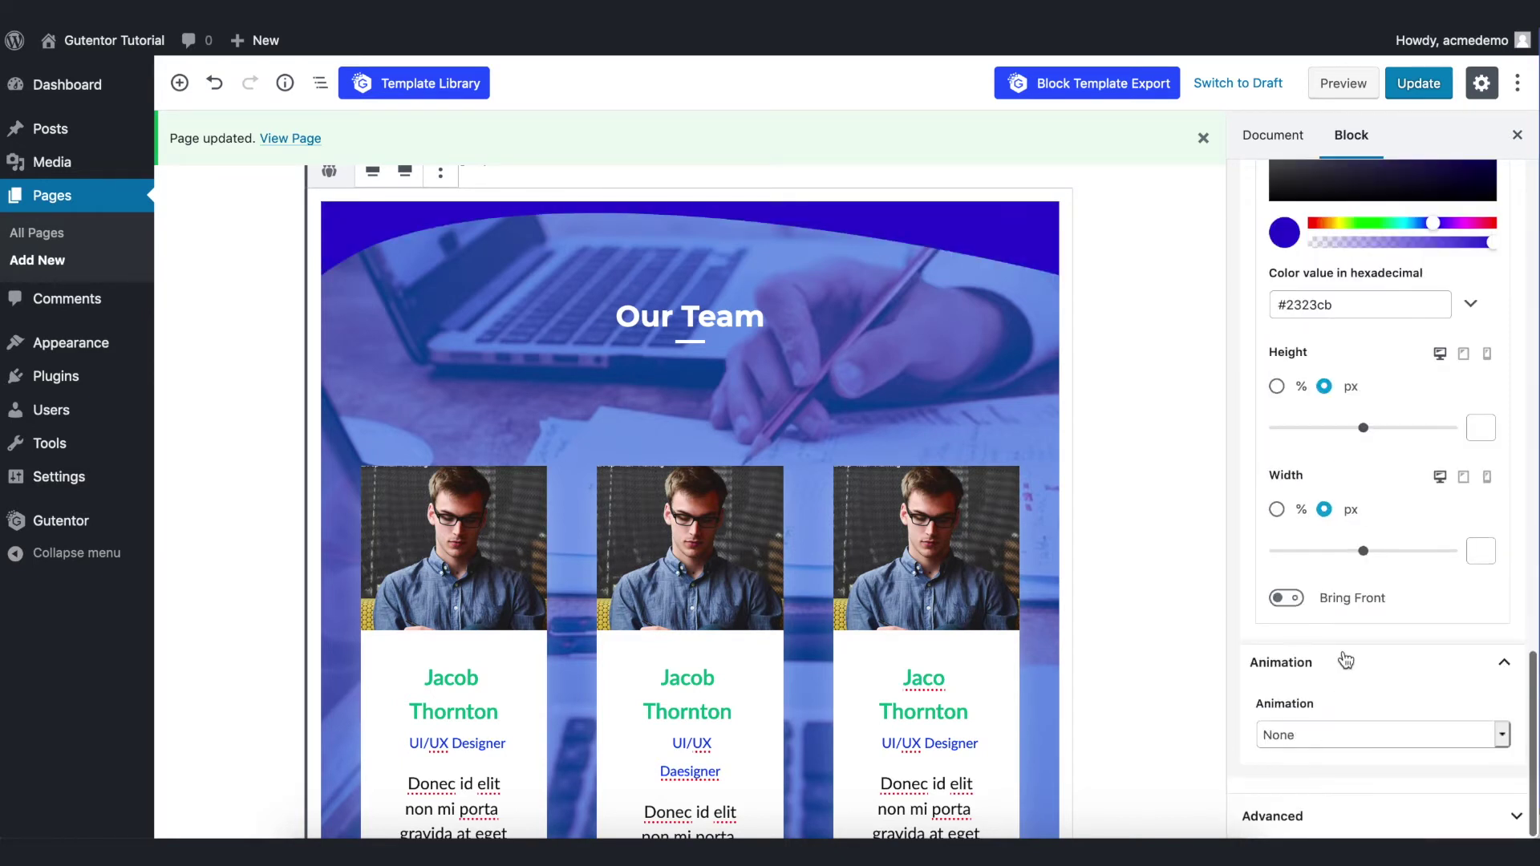
{"action": "left_click", "coordinate": [1354, 735]}
{"action": "left_click", "coordinate": [1347, 603]}
{"action": "left_click", "coordinate": [1341, 577]}
{"action": "left_click", "coordinate": [1349, 496]}
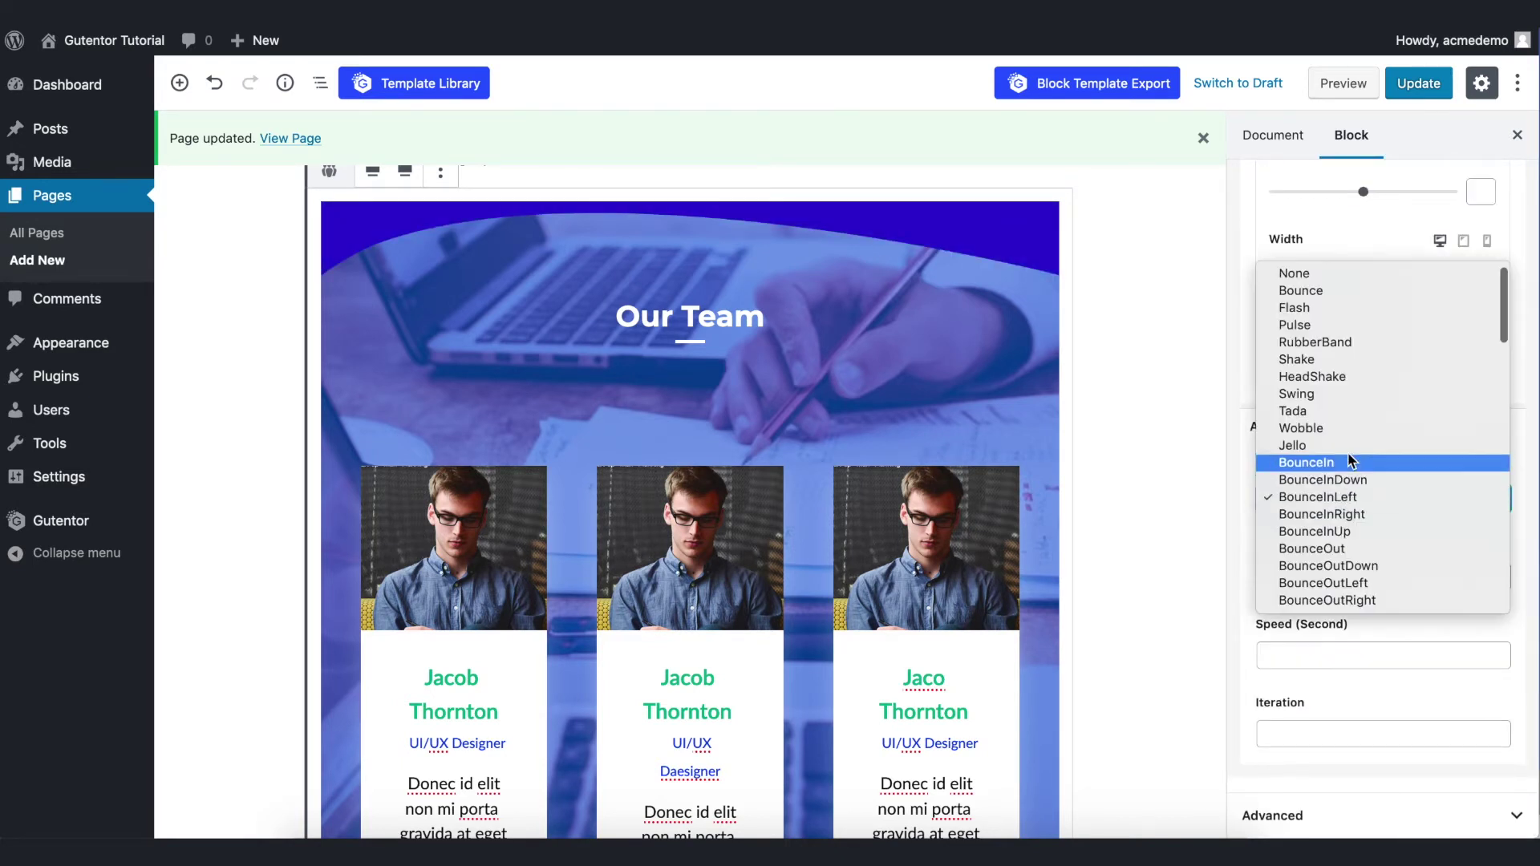
{"action": "left_click", "coordinate": [1320, 329]}
Update the Team page and open the published page in a new browser tab.
{"action": "scroll", "coordinate": [1191, 420], "scroll_direction": "up", "scroll_amount": 1}
{"action": "scroll", "coordinate": [1142, 454], "scroll_direction": "down", "scroll_amount": 4}
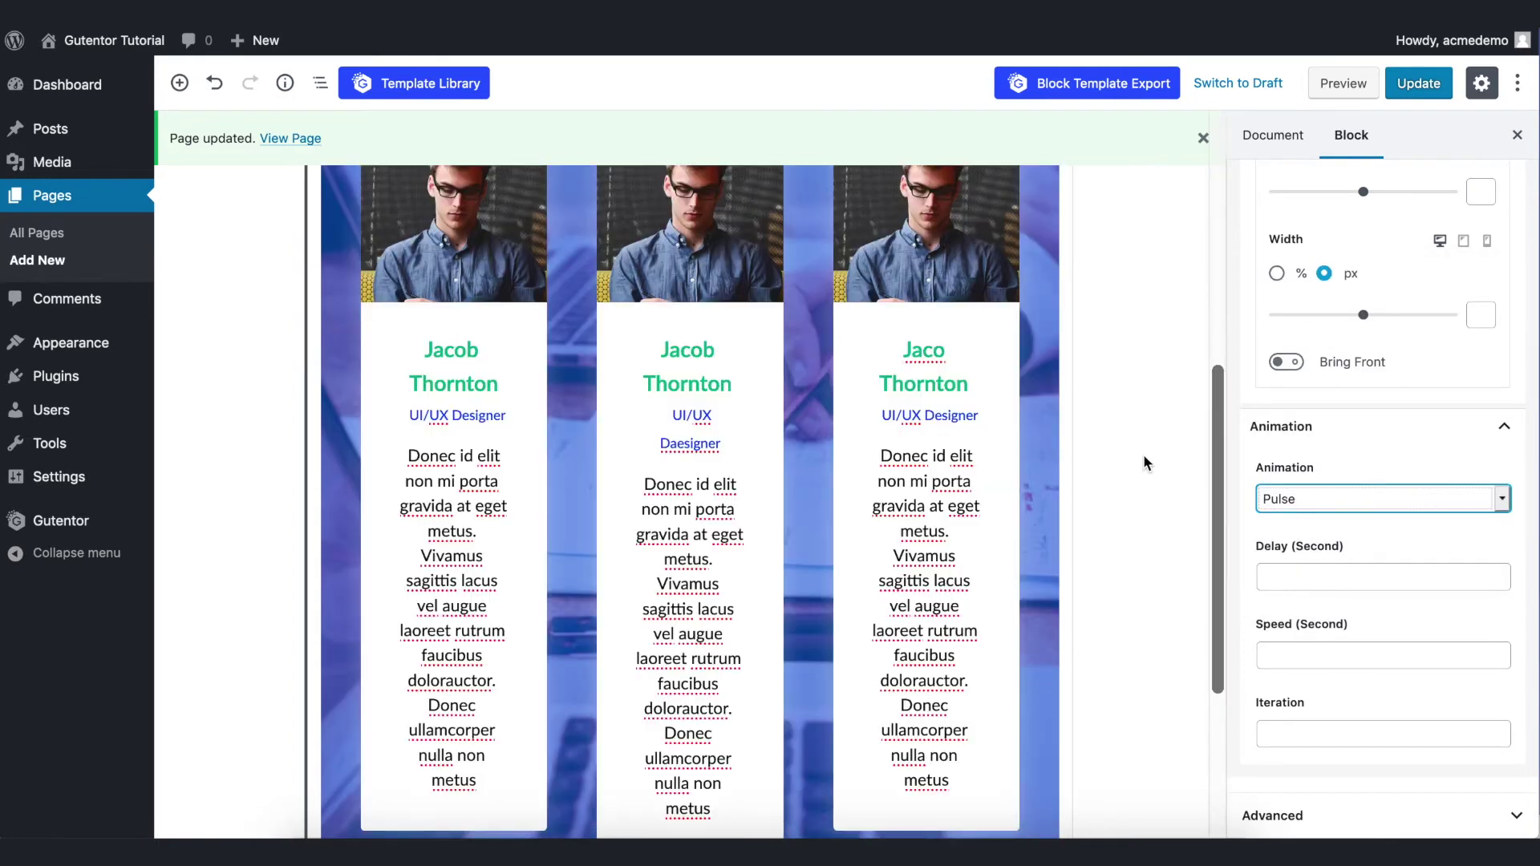
{"action": "scroll", "coordinate": [1143, 455], "scroll_direction": "up", "scroll_amount": 6}
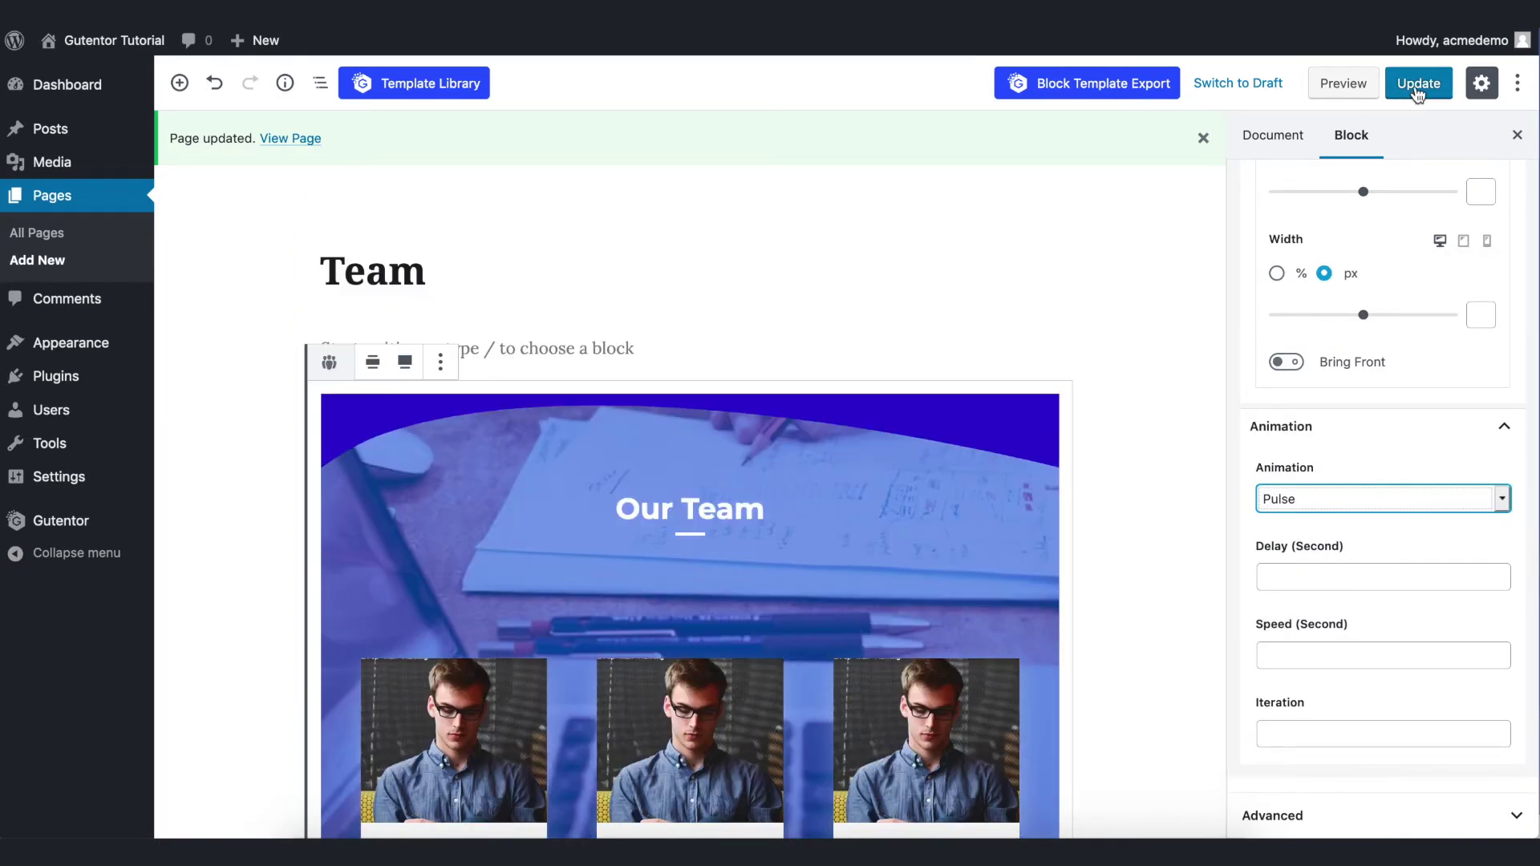
{"action": "left_click", "coordinate": [1418, 85]}
{"action": "right_click", "coordinate": [302, 149]}
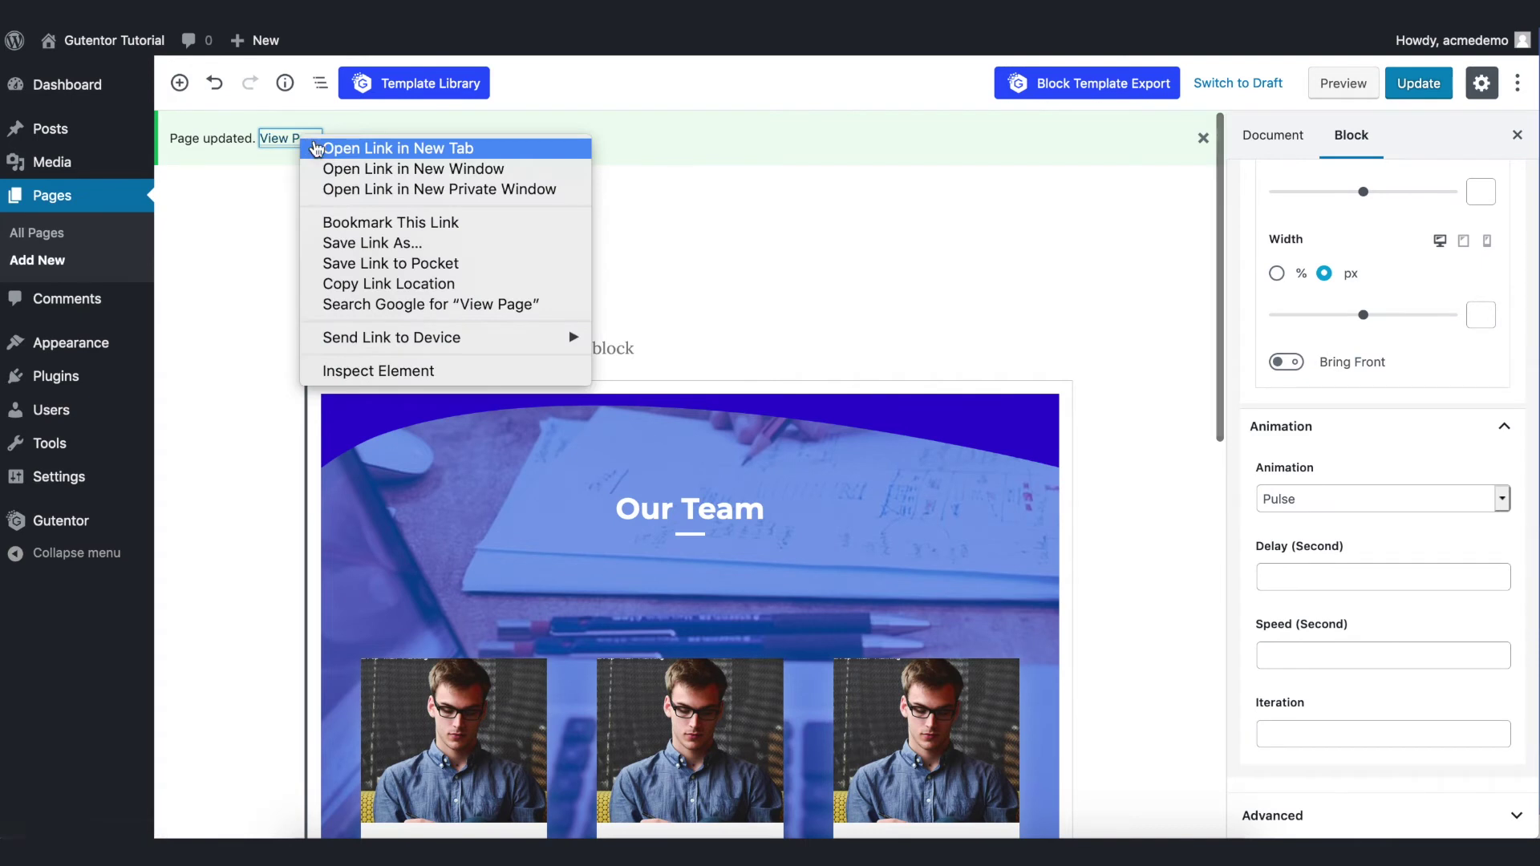
{"action": "left_click", "coordinate": [336, 148]}
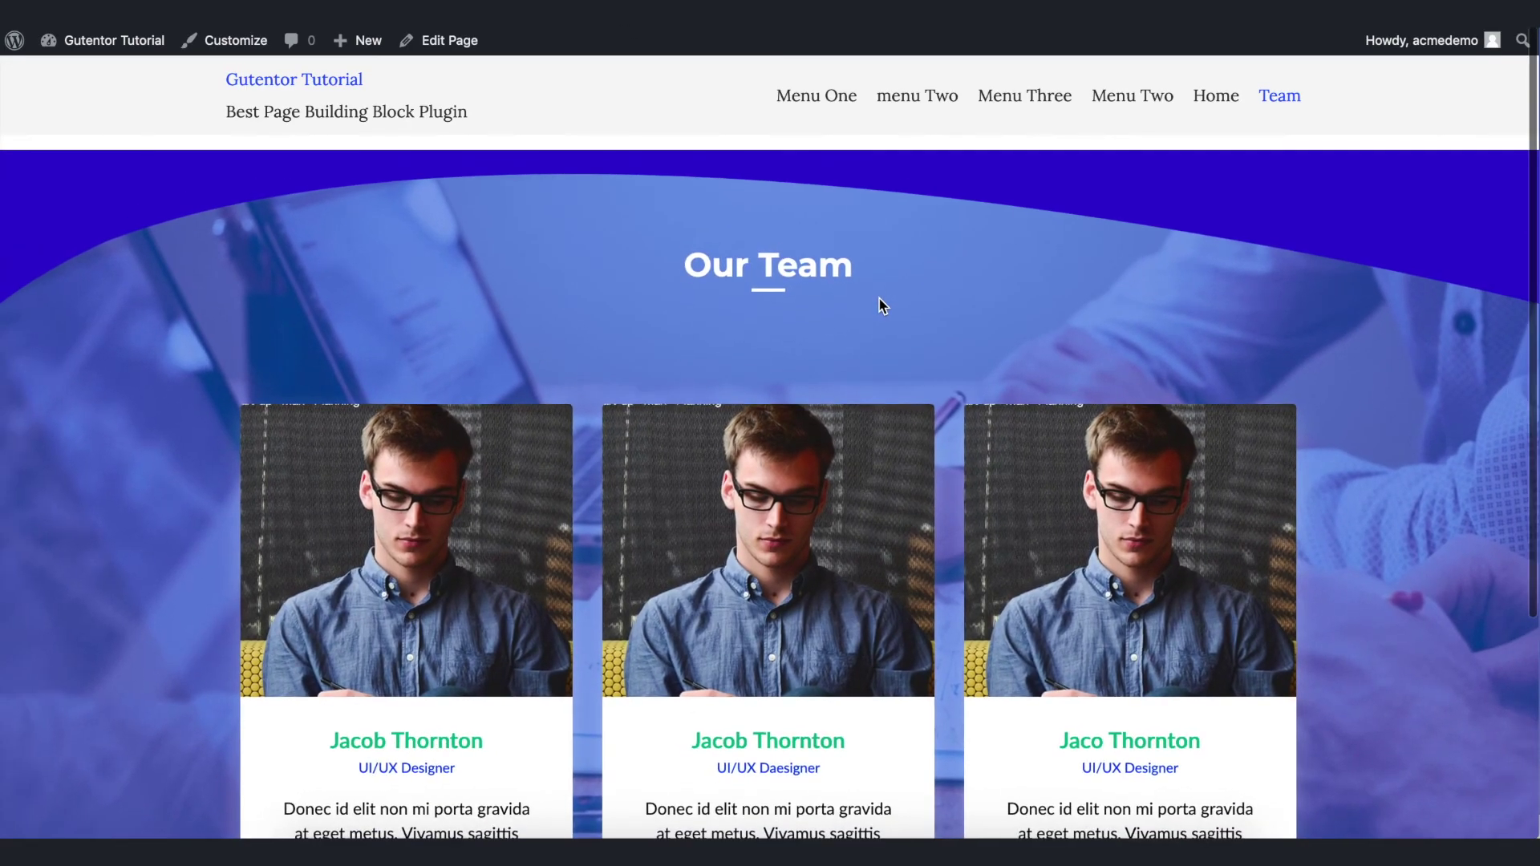
Examine the published Team page's top shape, fixed background overlay and member card styling.
{"action": "scroll", "coordinate": [882, 304], "scroll_direction": "down", "scroll_amount": 5}
{"action": "scroll", "coordinate": [879, 299], "scroll_direction": "up", "scroll_amount": 4}
{"action": "scroll", "coordinate": [882, 306], "scroll_direction": "down", "scroll_amount": 5}
{"action": "scroll", "coordinate": [882, 306], "scroll_direction": "up", "scroll_amount": 5}
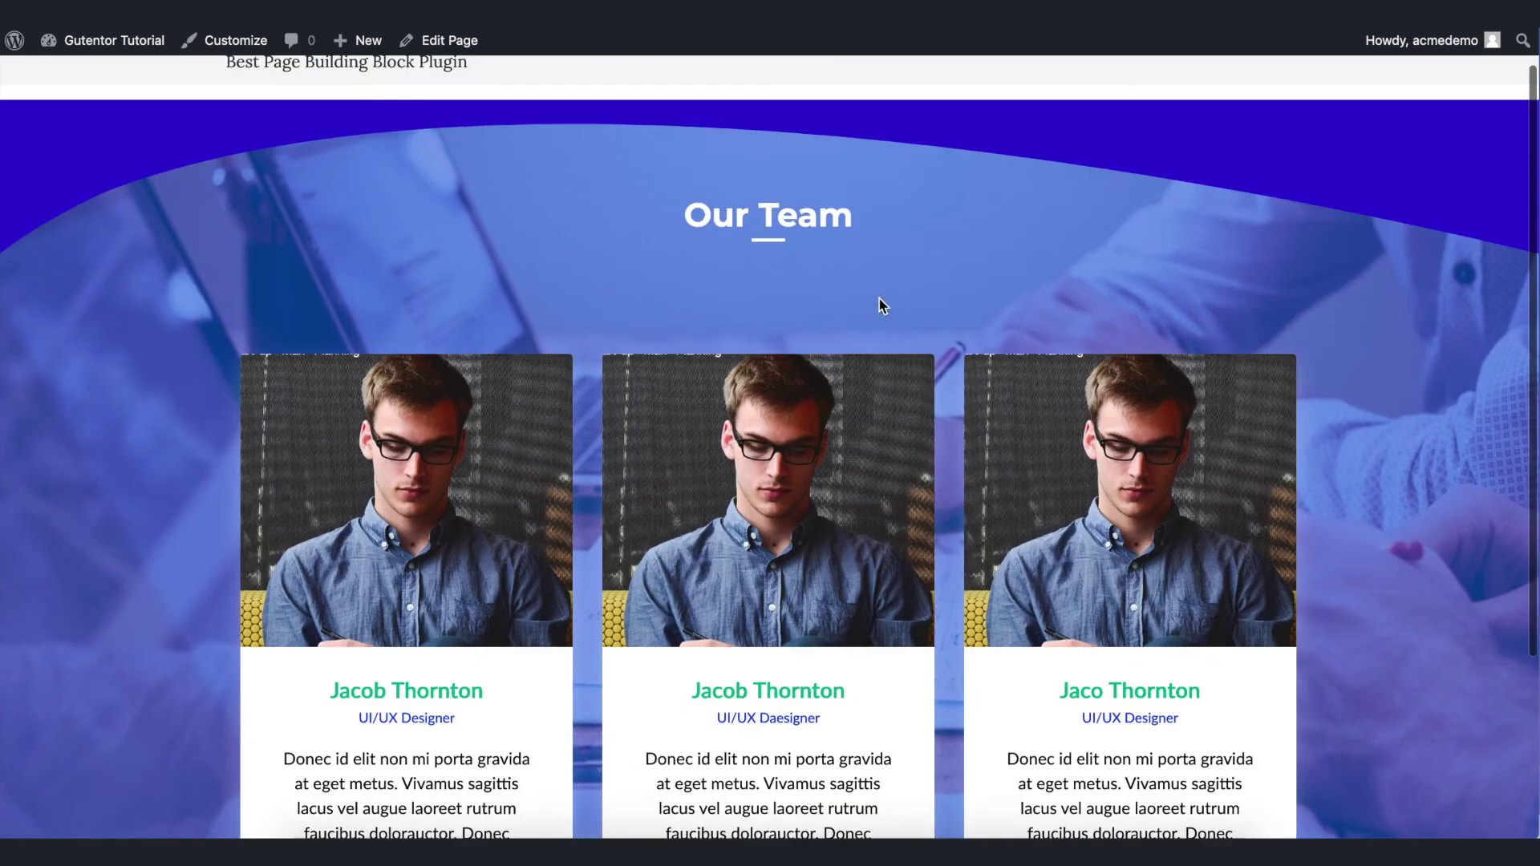
{"action": "scroll", "coordinate": [880, 298], "scroll_direction": "down", "scroll_amount": 3}
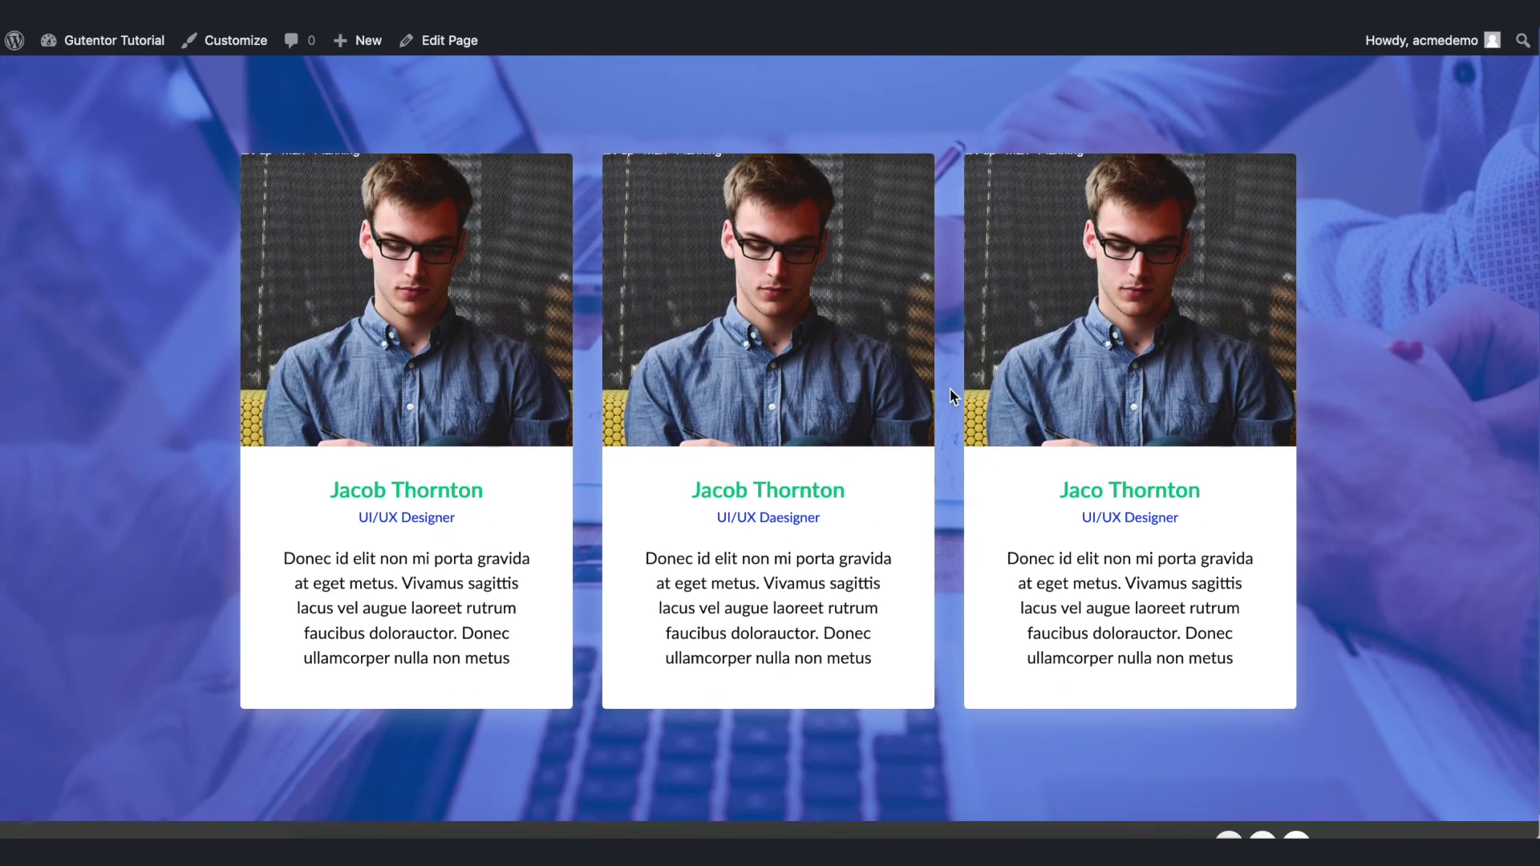
{"action": "scroll", "coordinate": [950, 388], "scroll_direction": "up", "scroll_amount": 2}
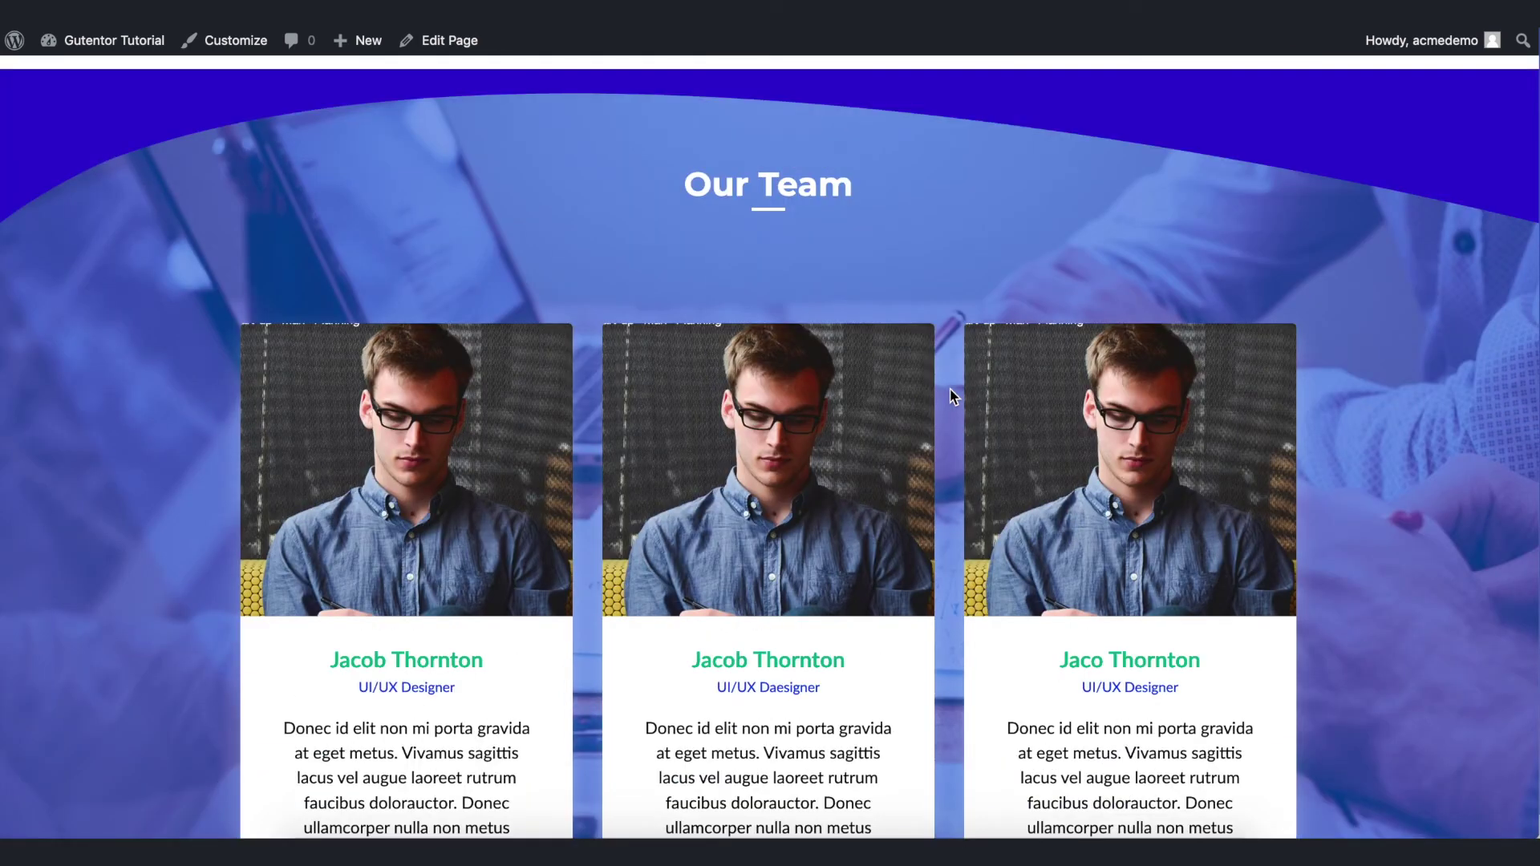
{"action": "scroll", "coordinate": [950, 396], "scroll_direction": "down", "scroll_amount": 2}
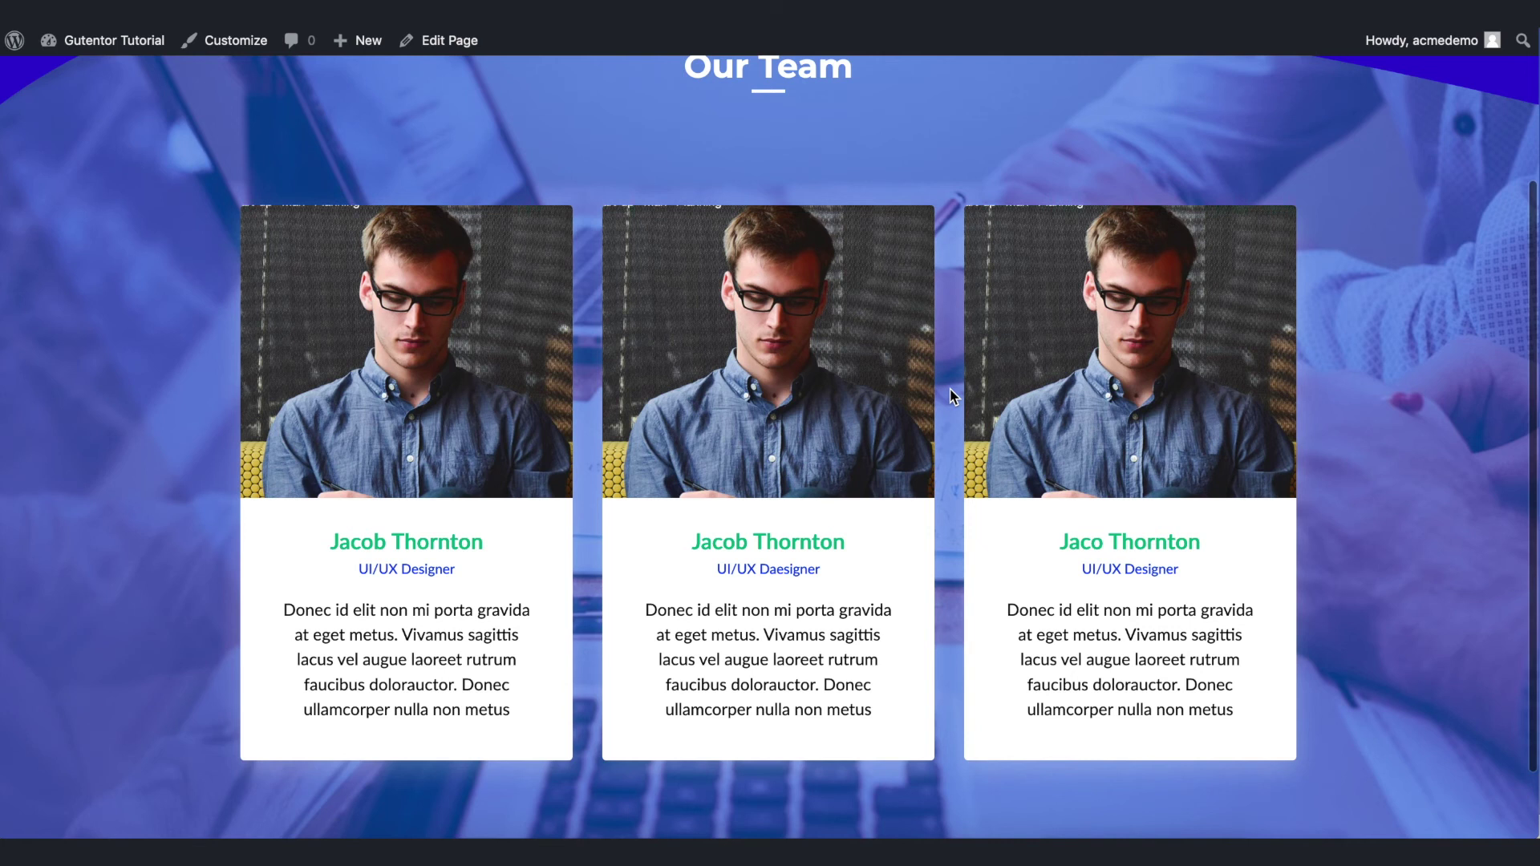